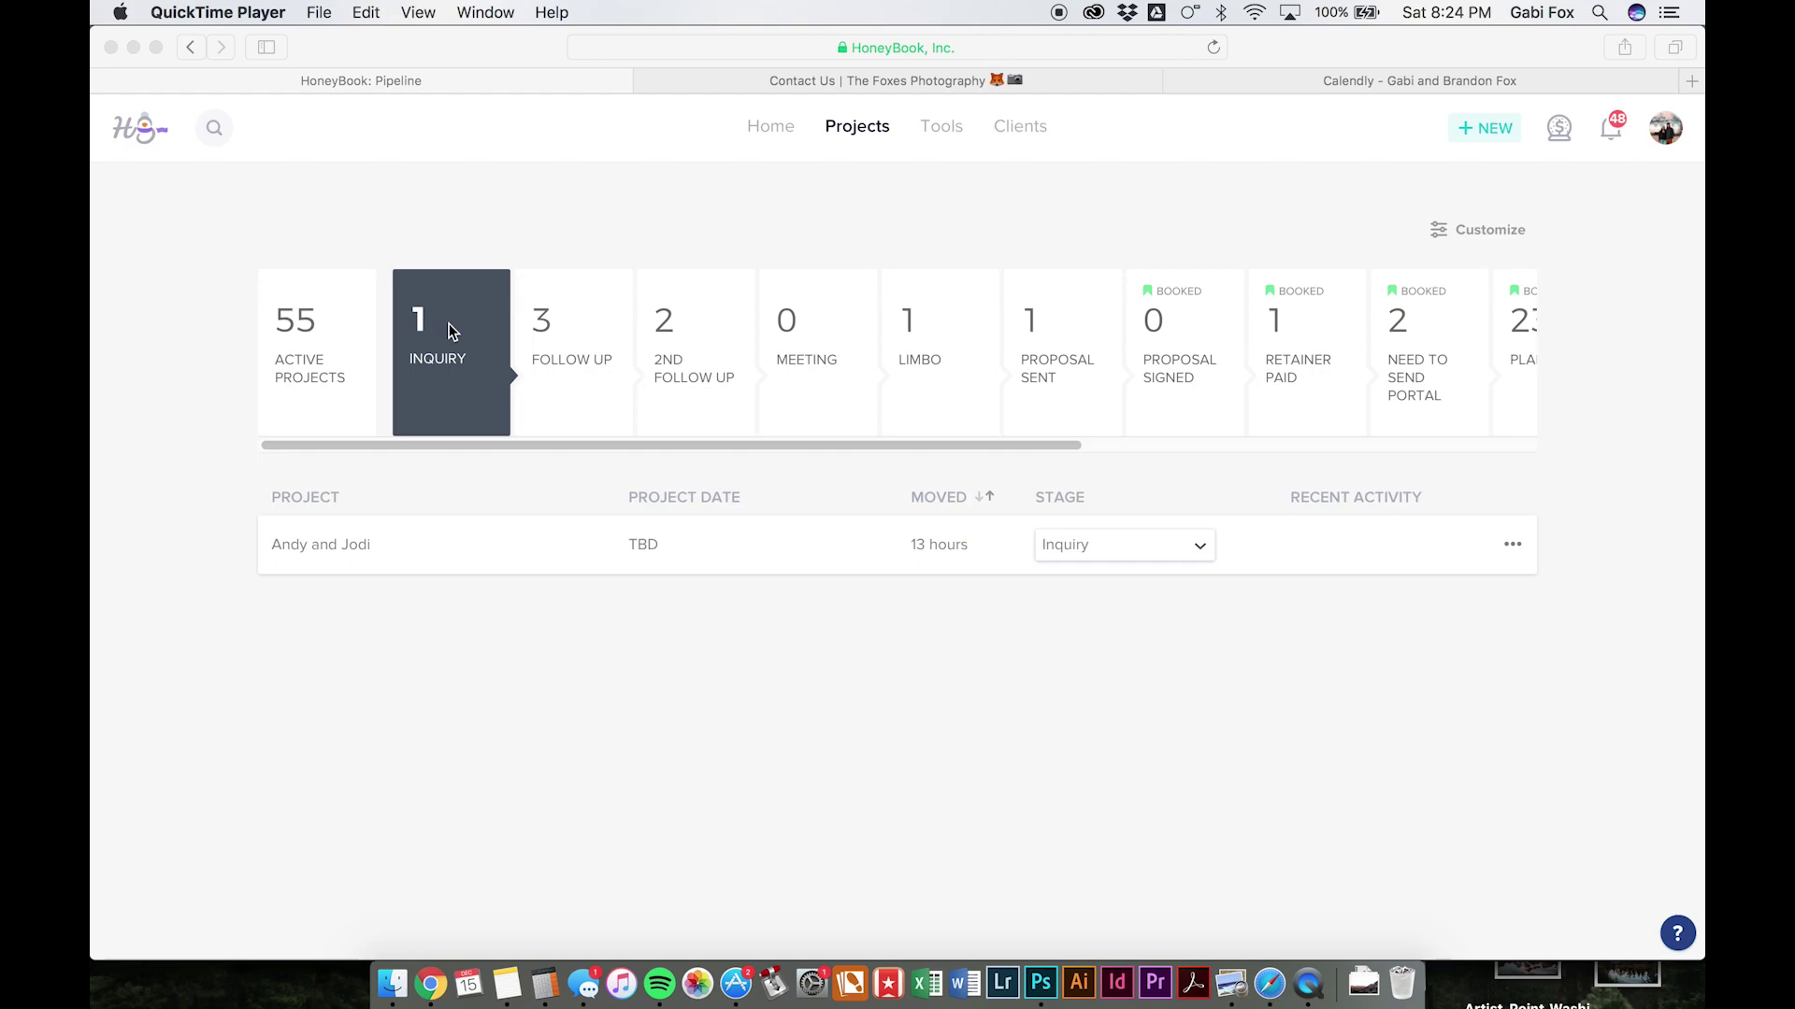
# Look at the pipeline stage settings, then close them without saving
pyautogui.hscroll(8, 448, 324)
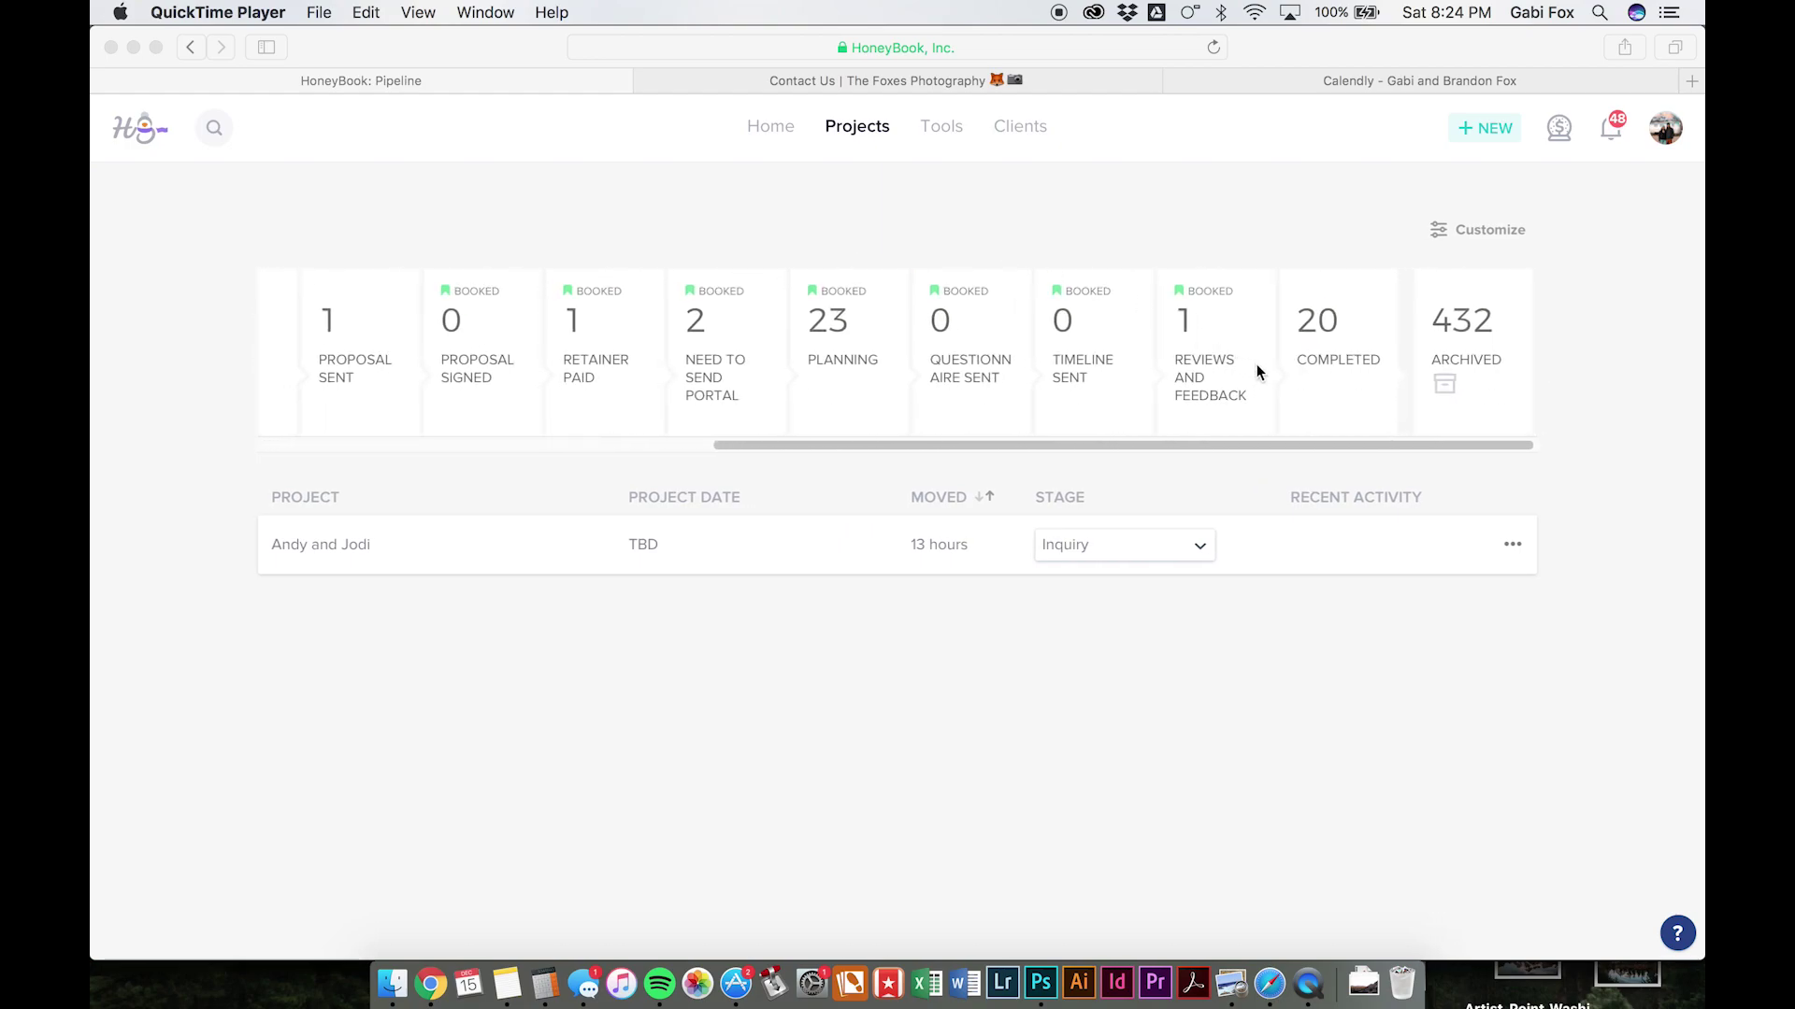
pyautogui.hscroll(-8, 869, 308)
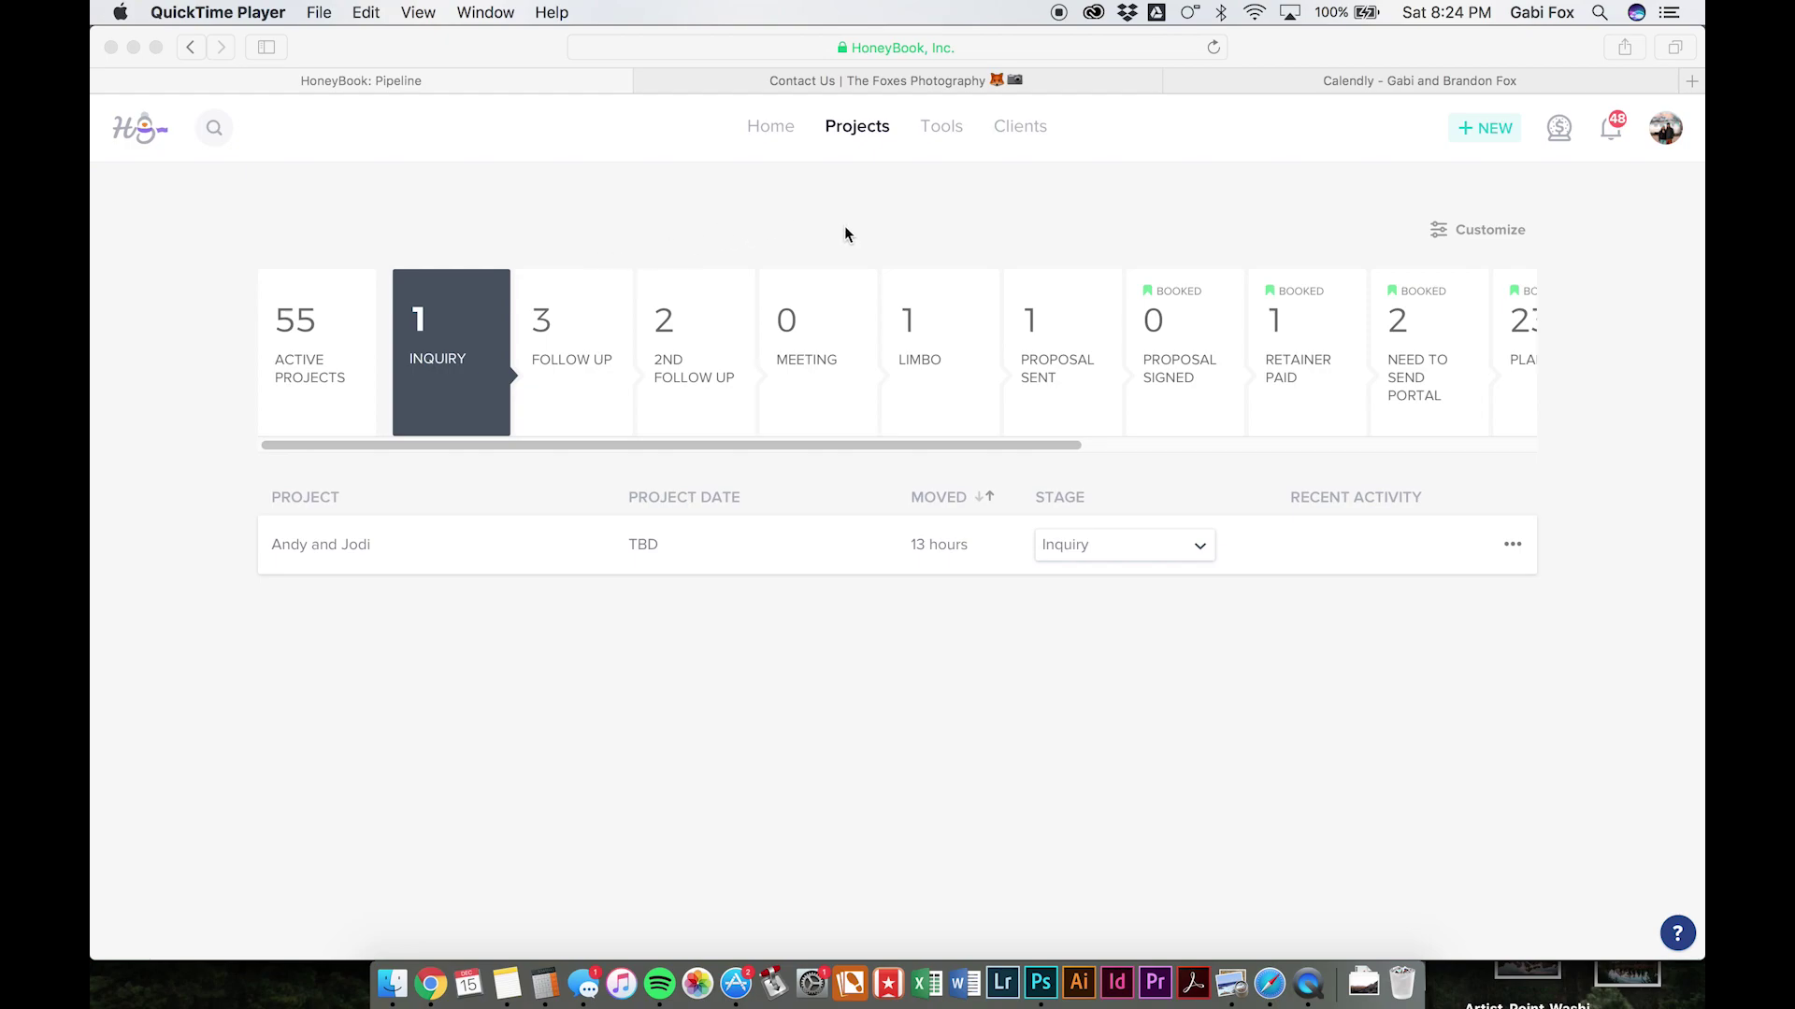
pyautogui.click(1445, 227)
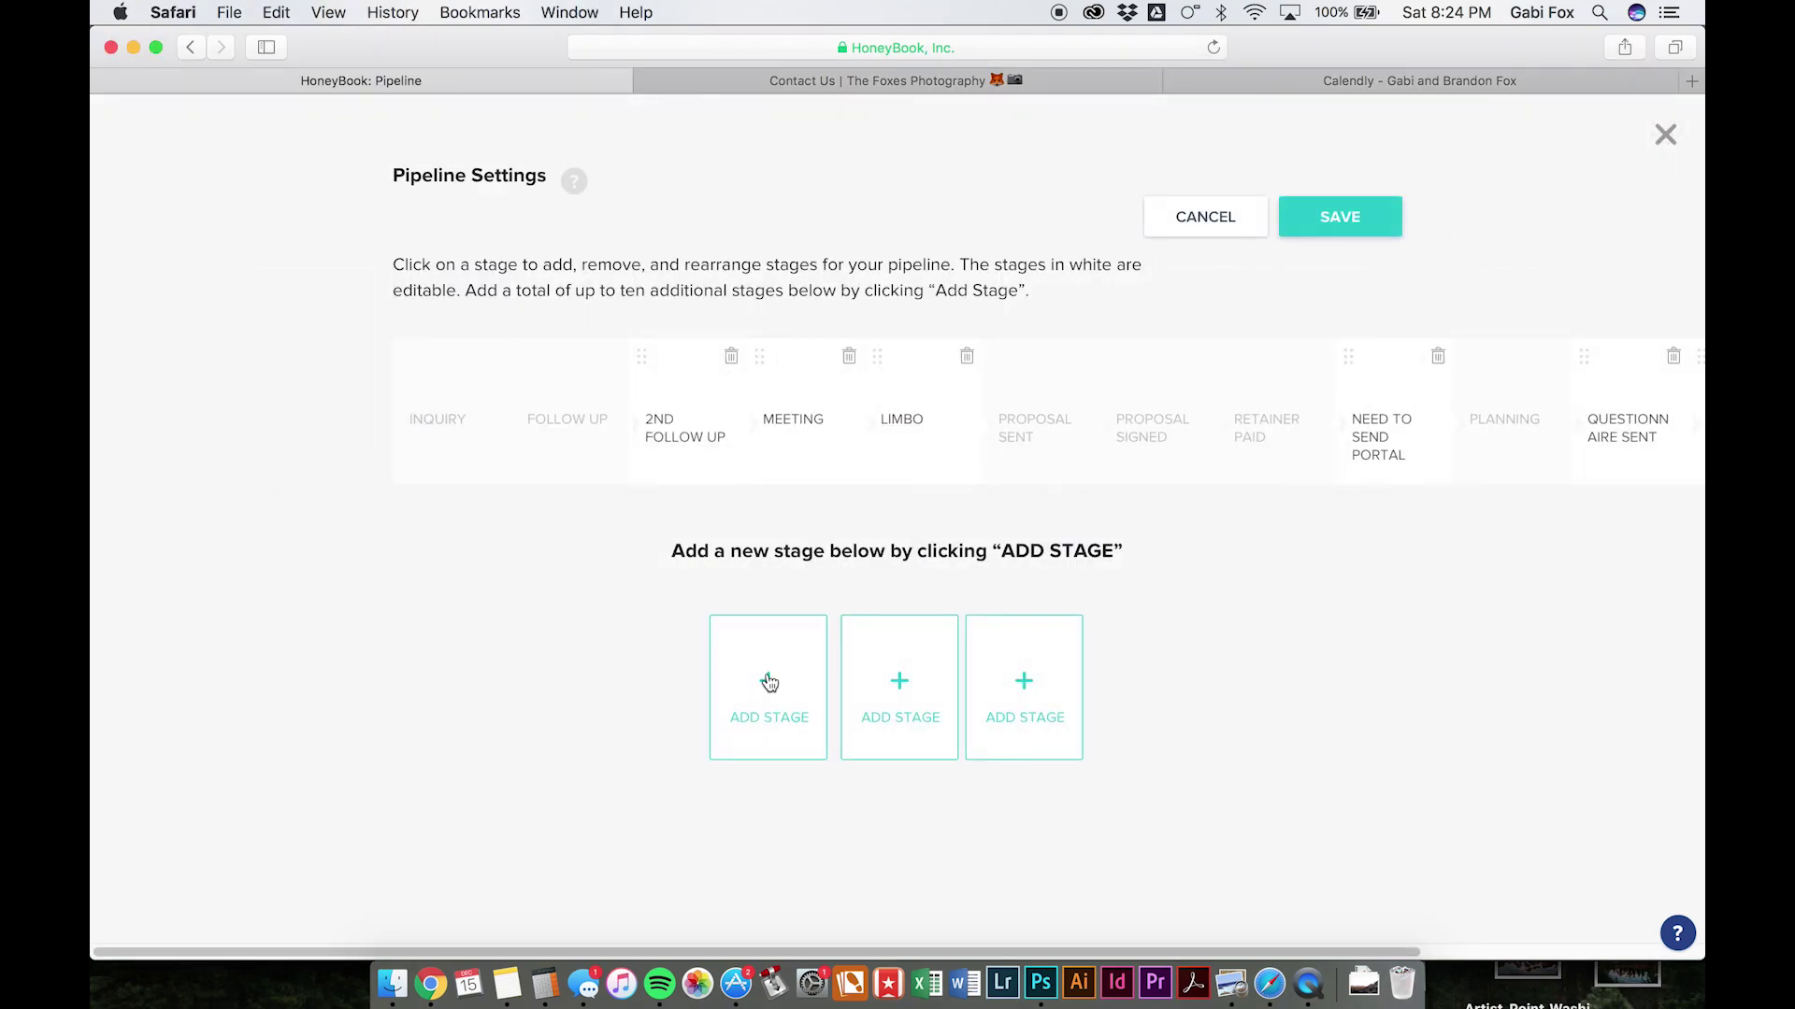
pyautogui.click(1226, 221)
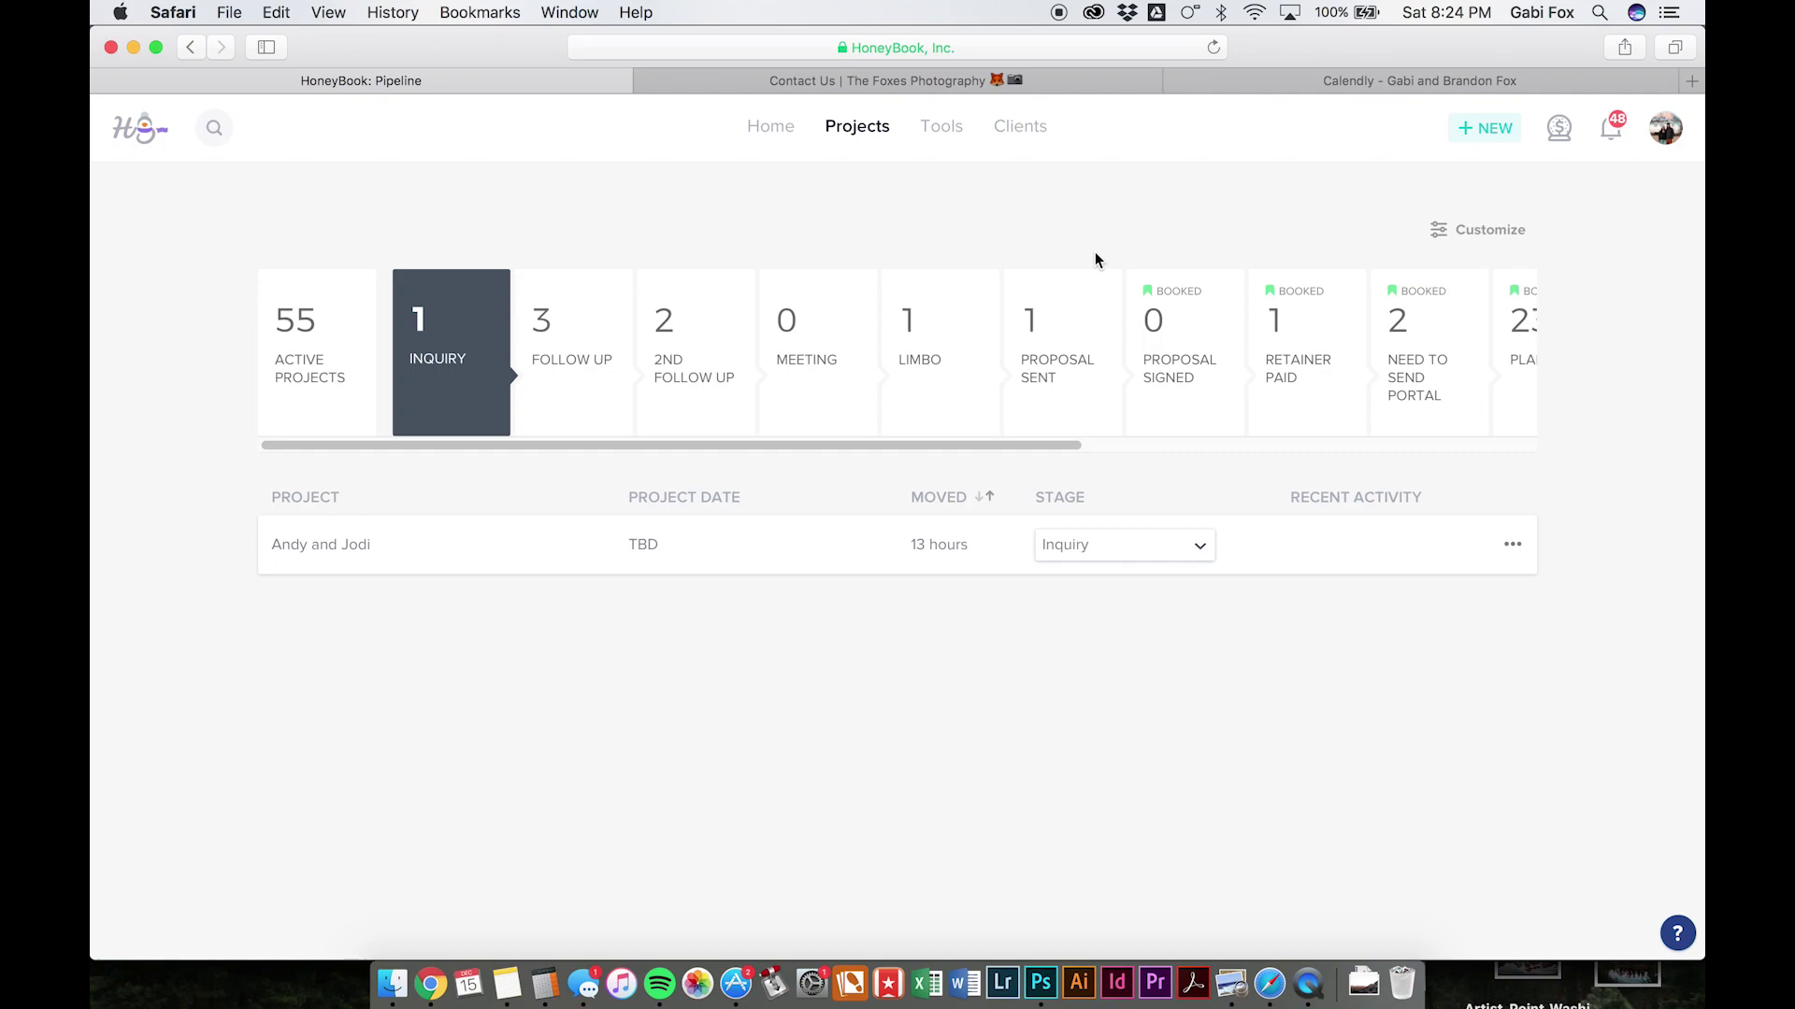
# Narrow the pipeline from the 55 active projects to the three Follow Up projects
pyautogui.hscroll(6, 946, 372)
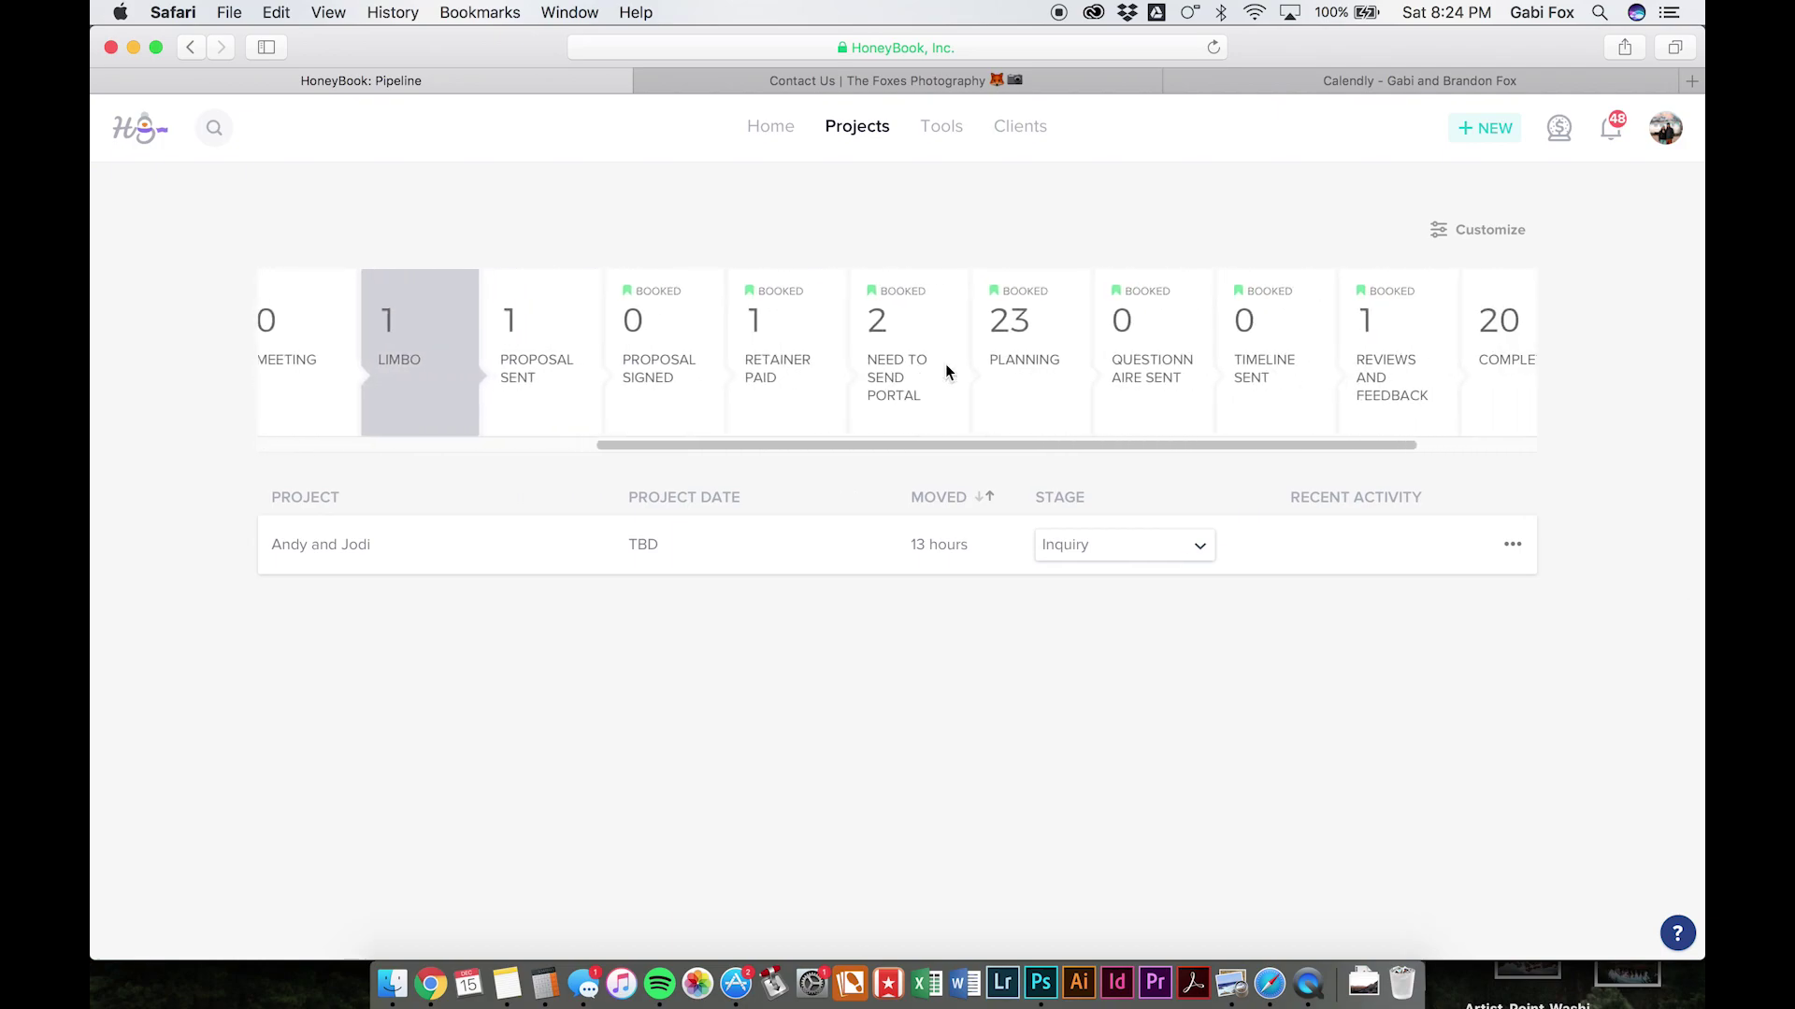
pyautogui.hscroll(2, 1159, 346)
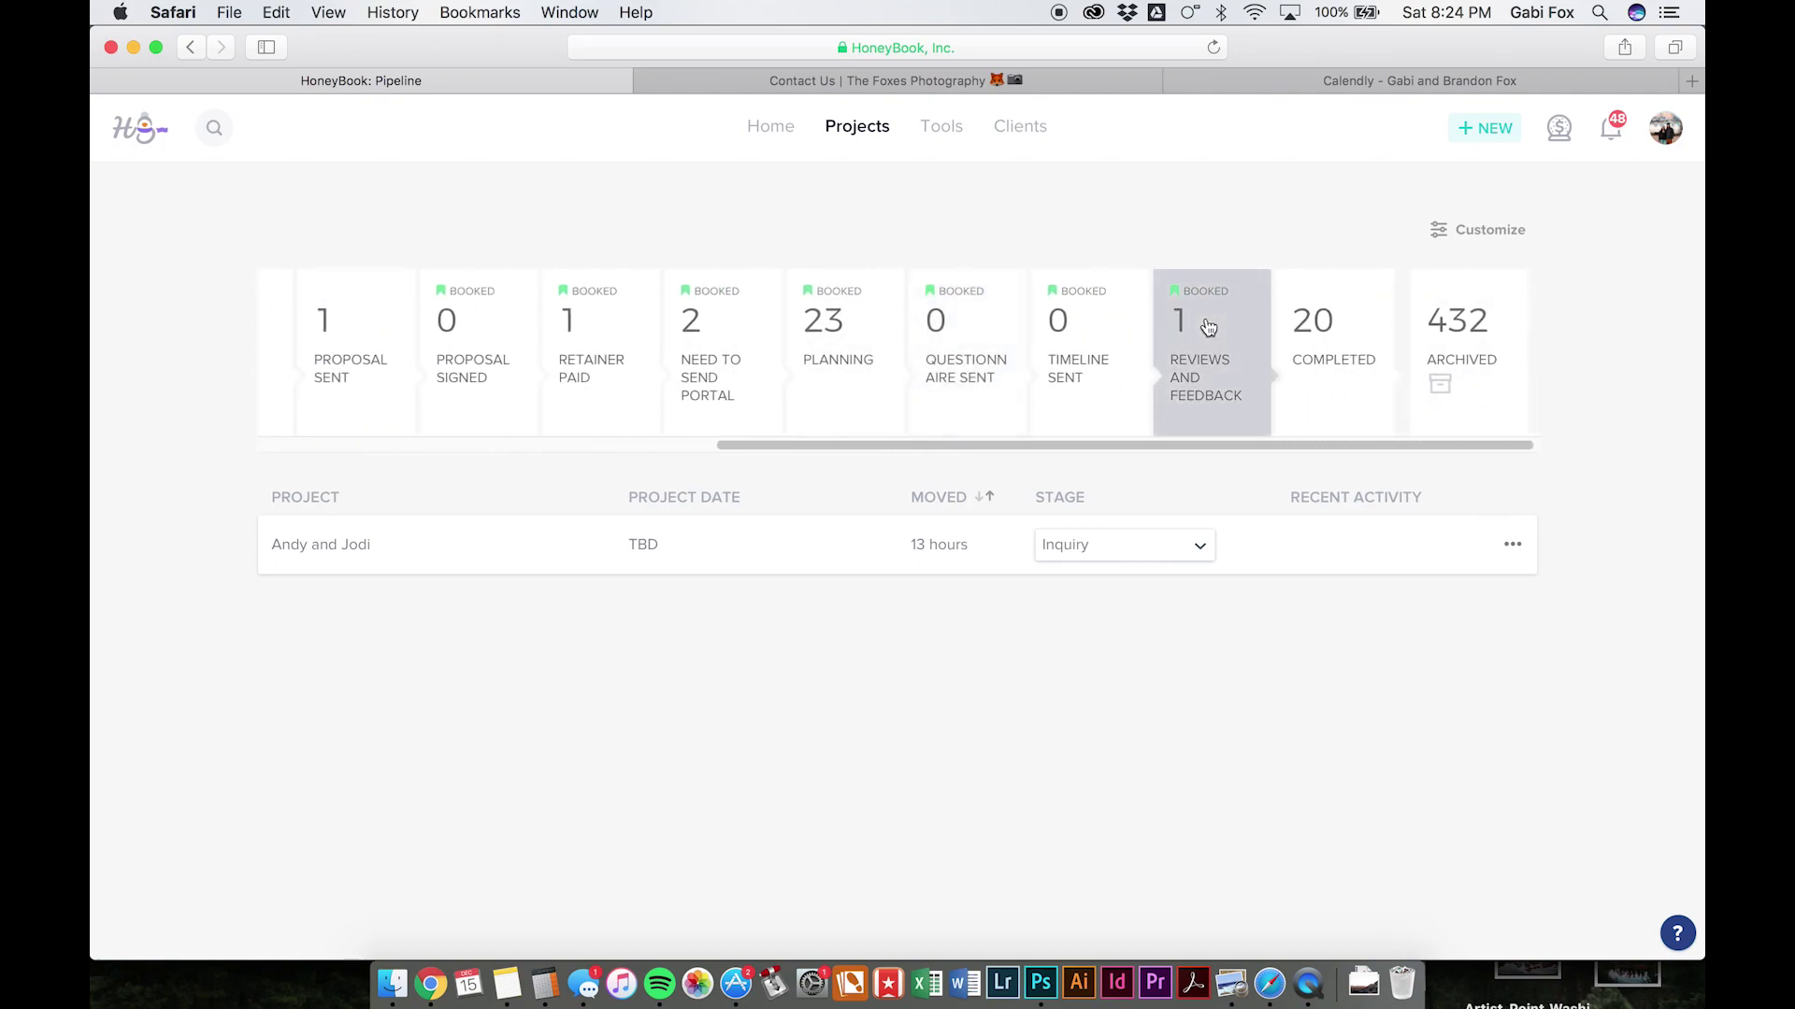
pyautogui.hscroll(-8, 1196, 329)
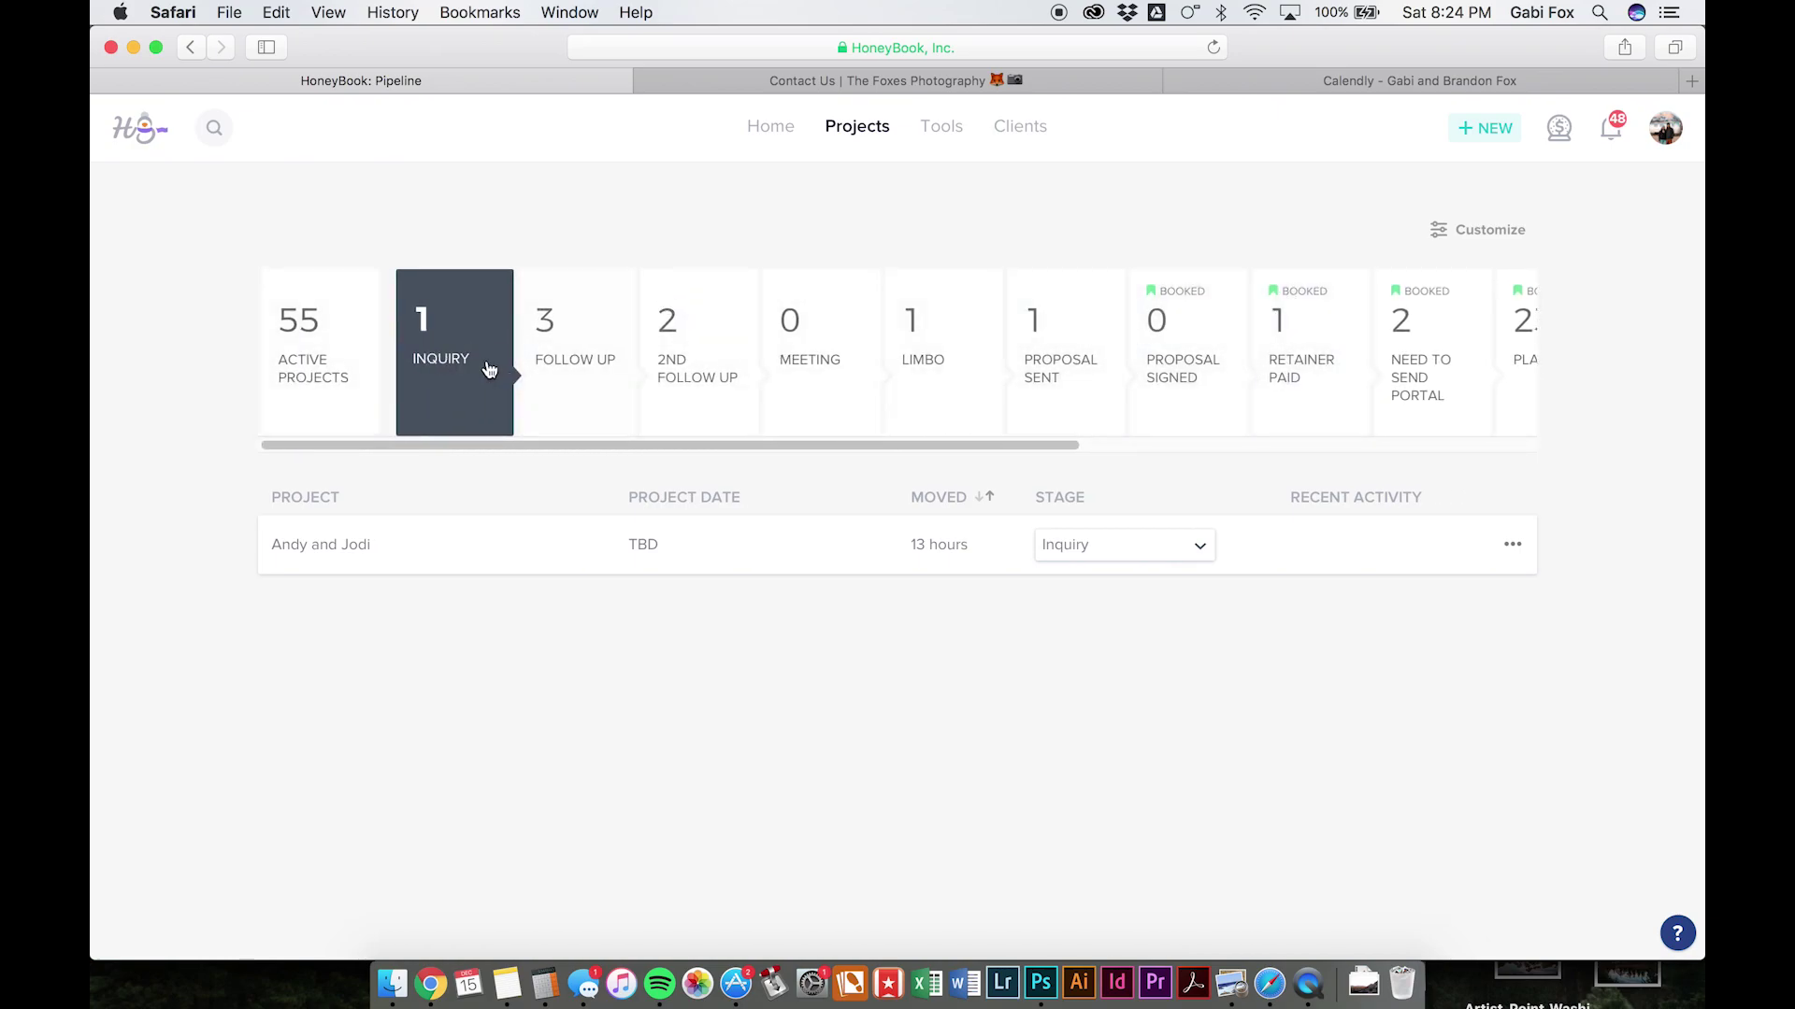
pyautogui.click(302, 399)
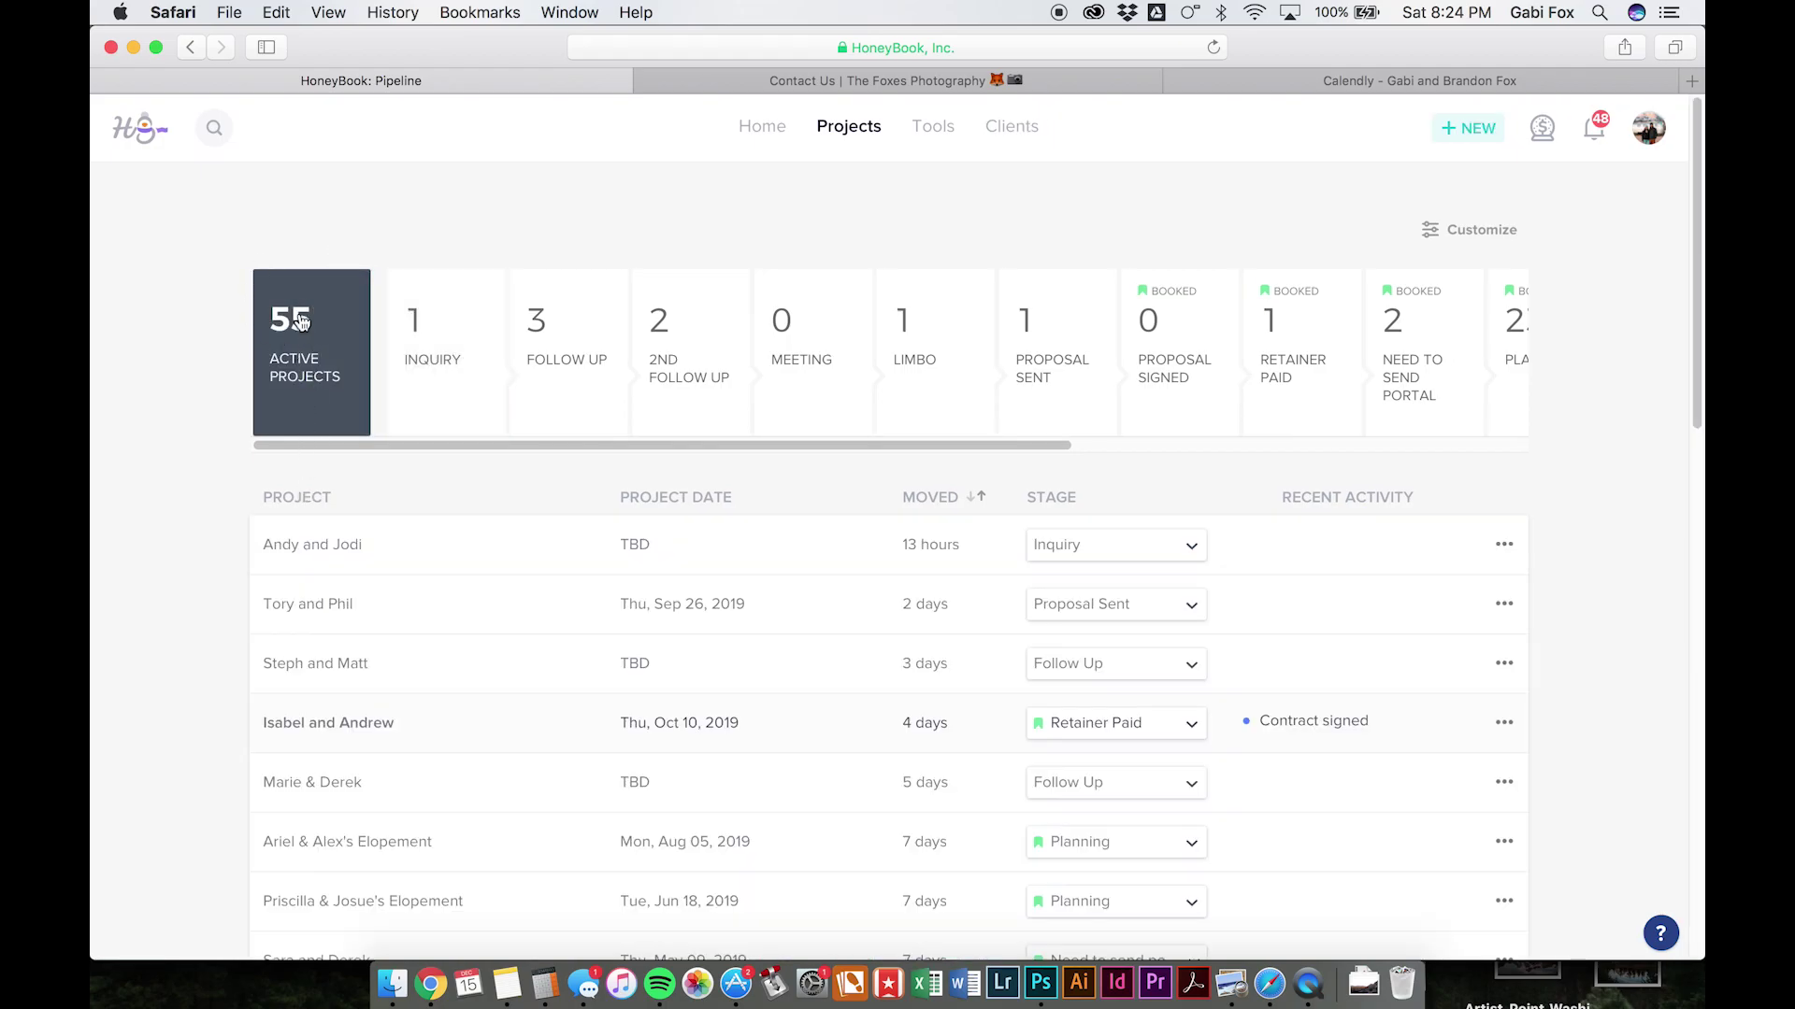
pyautogui.scroll(-5, 318, 608)
pyautogui.scroll(5, 340, 627)
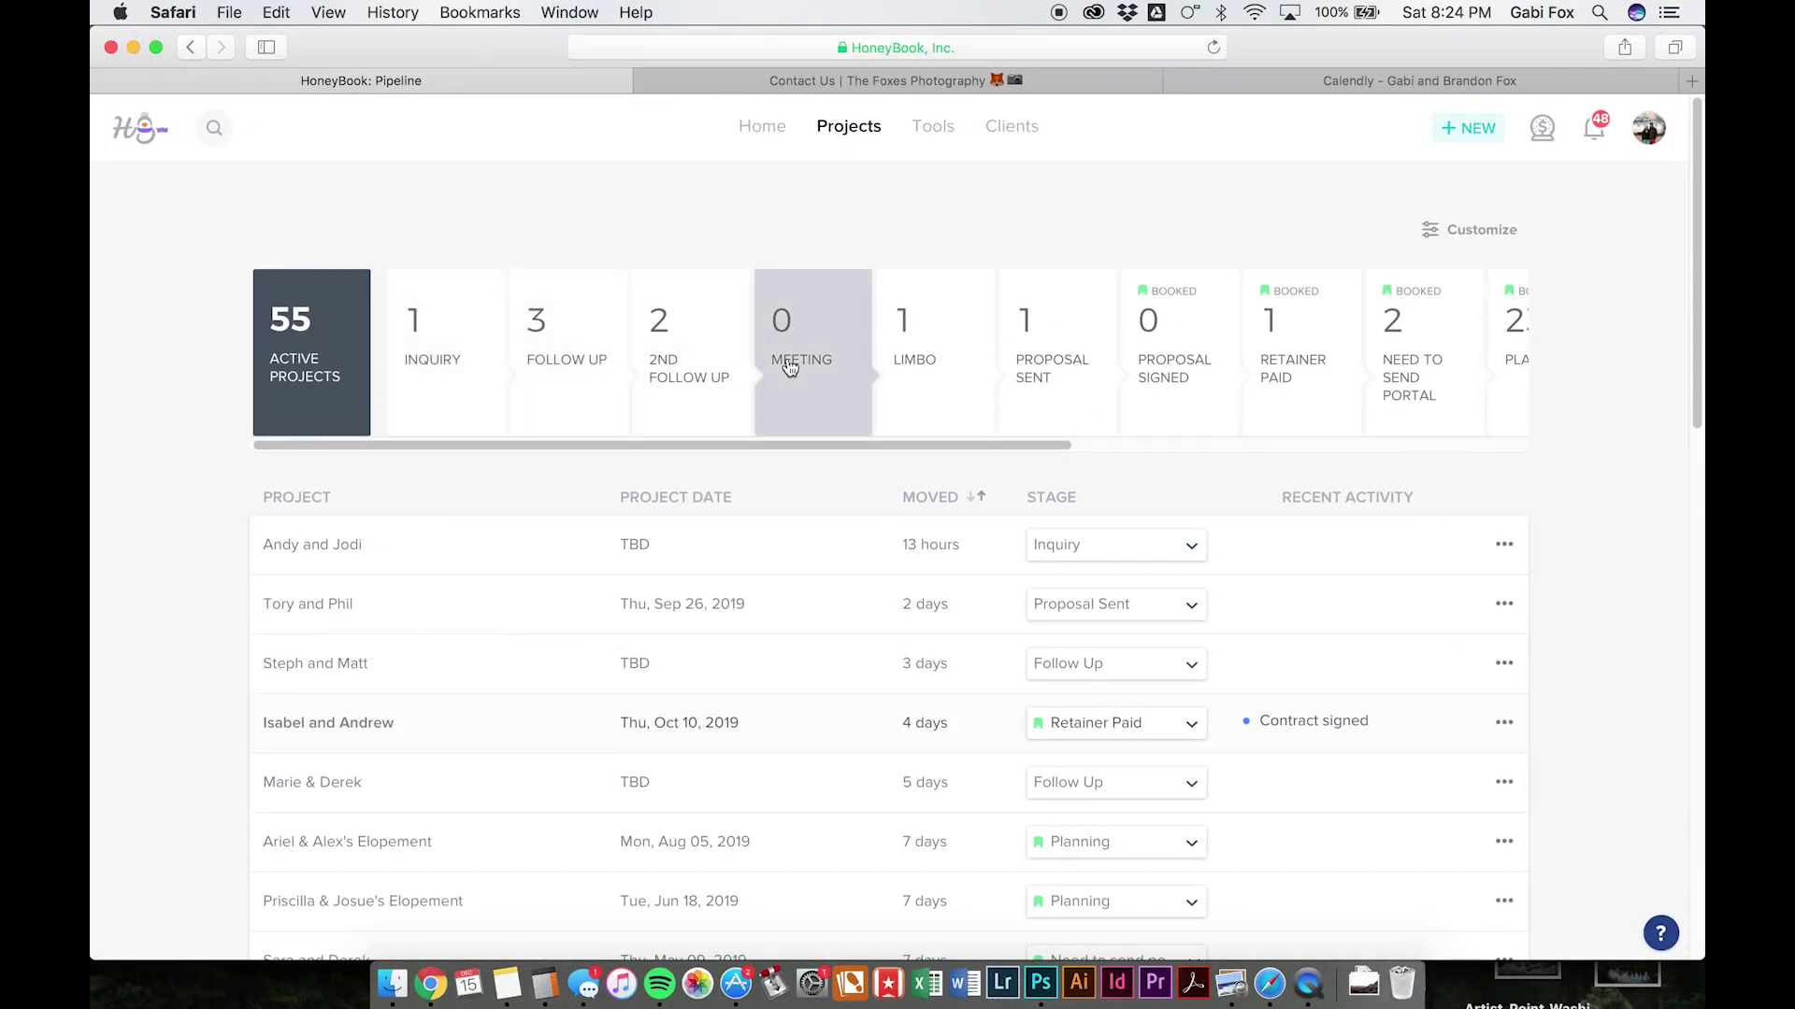
pyautogui.click(563, 362)
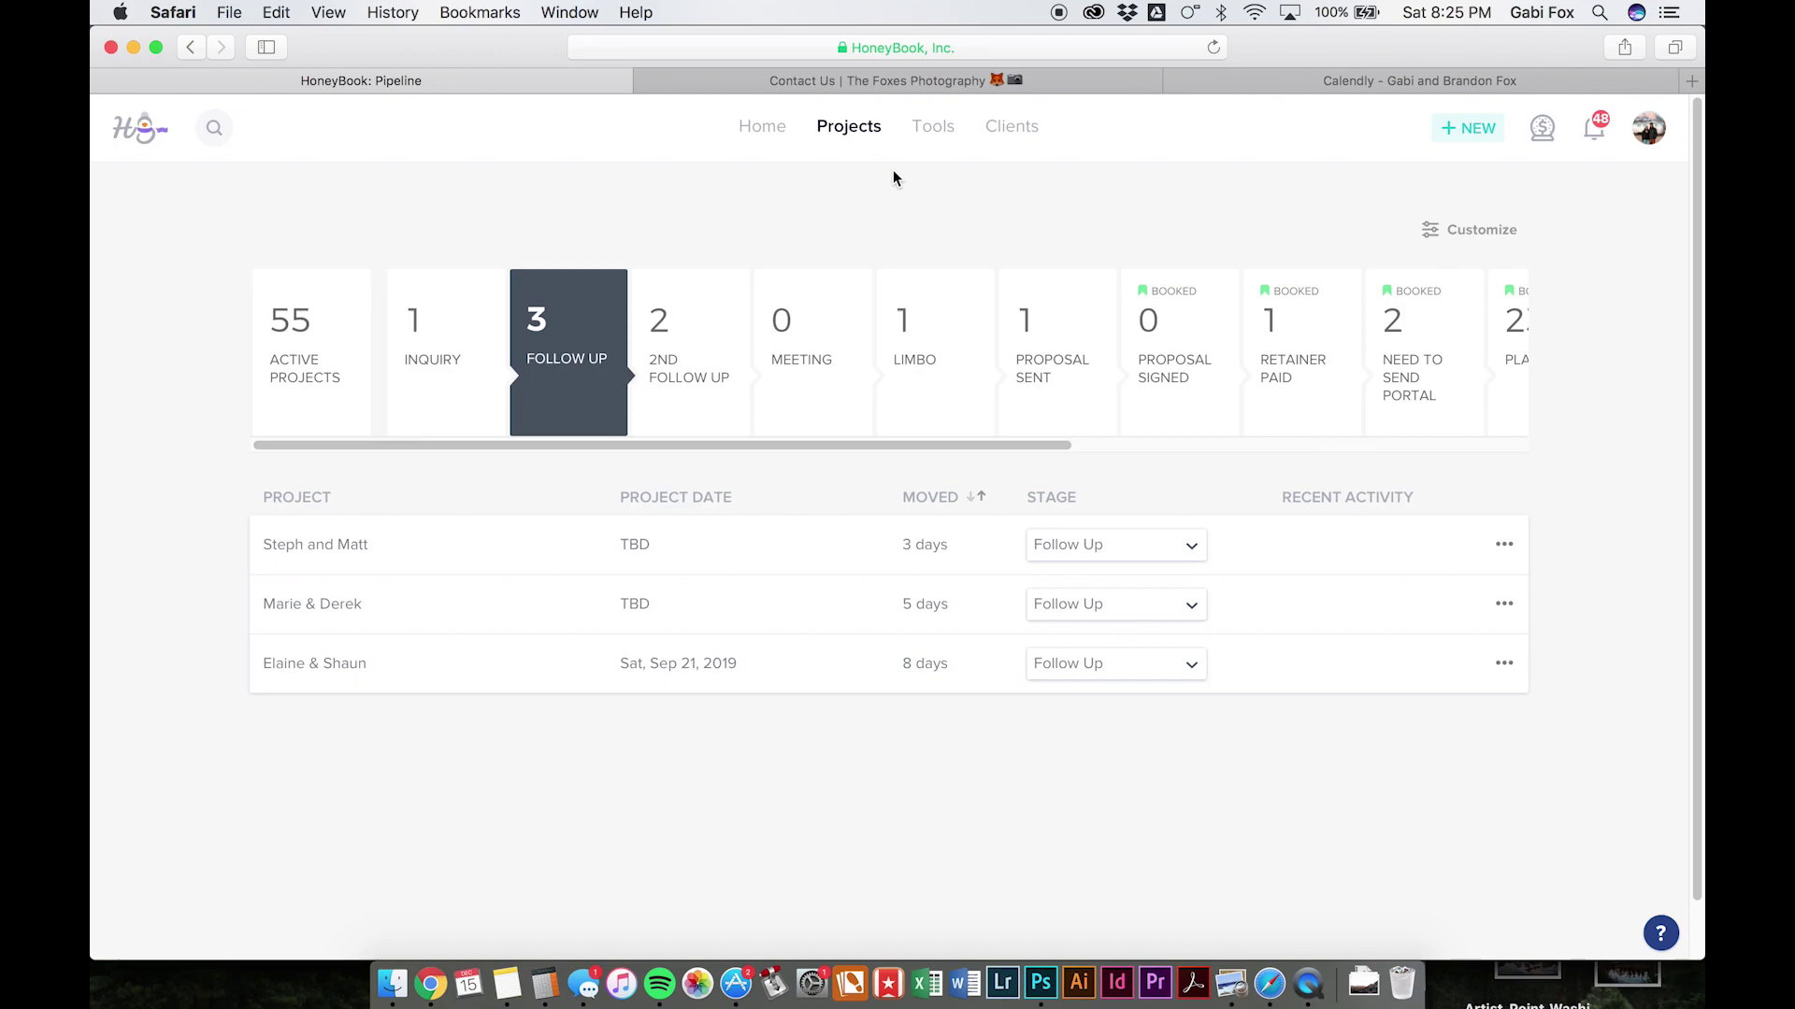
# Open the Contact Form template from the Templates page
pyautogui.moveTo(933, 129)
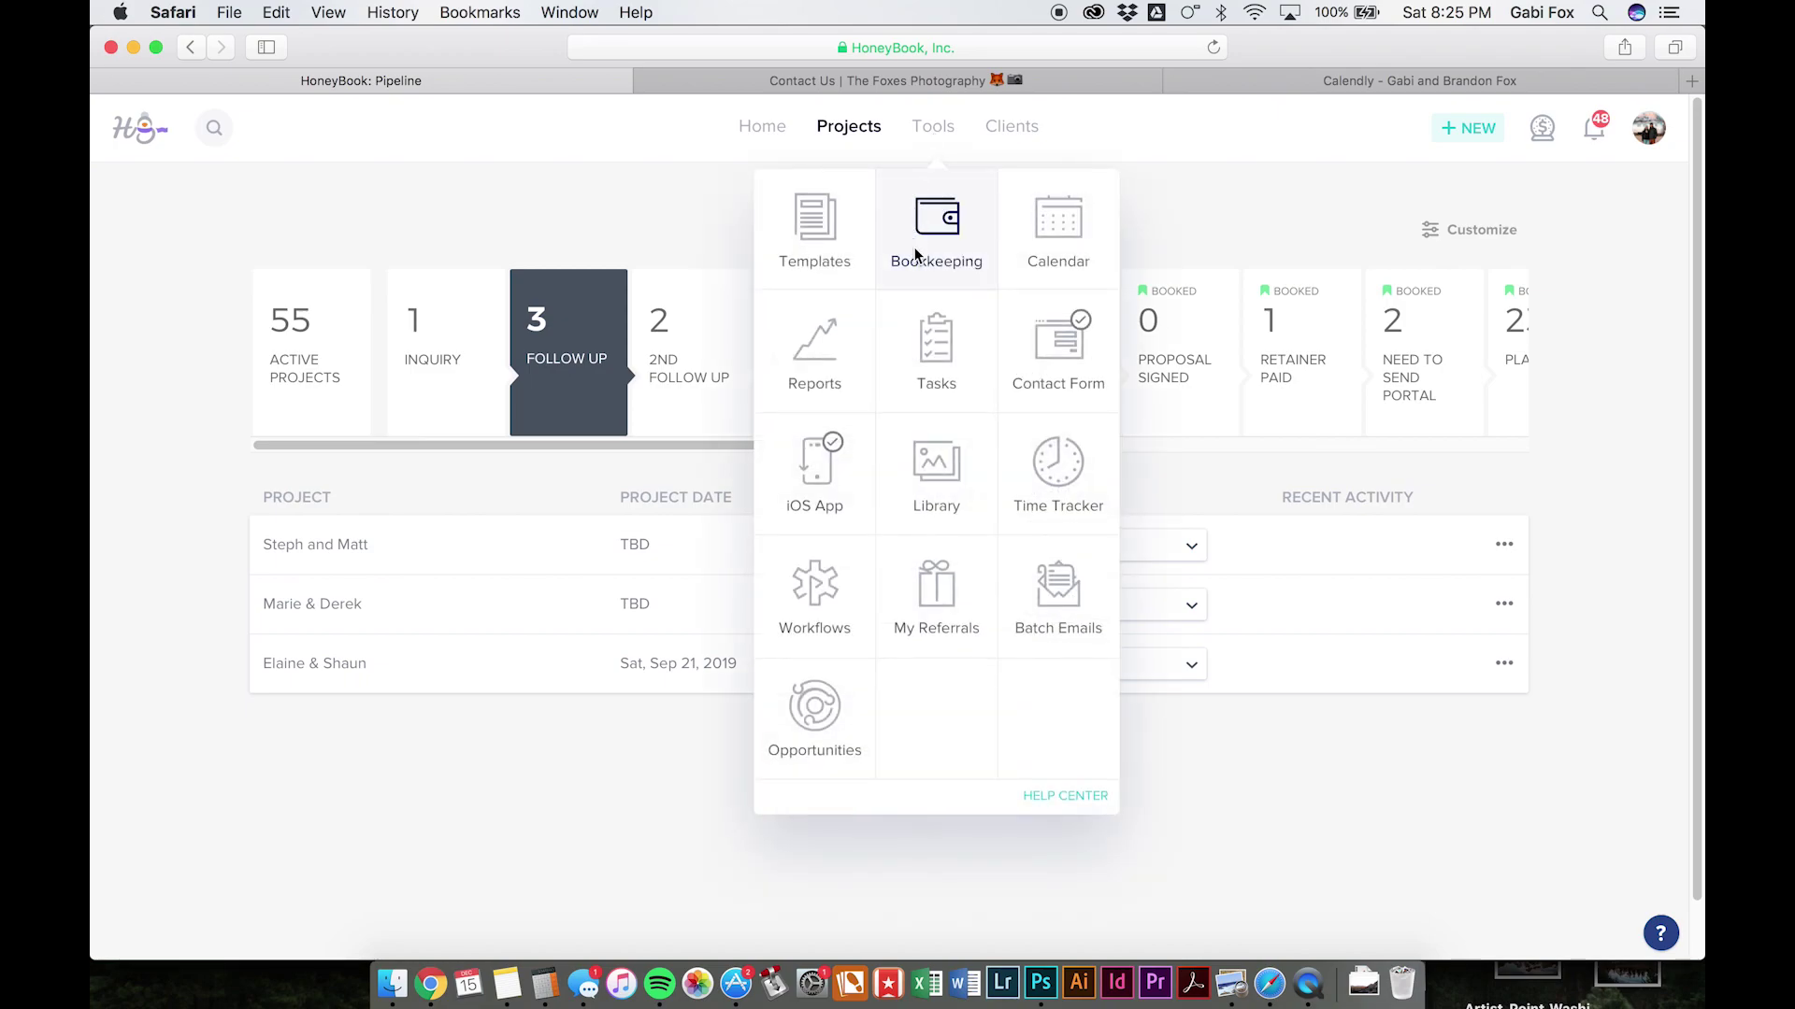
pyautogui.click(824, 243)
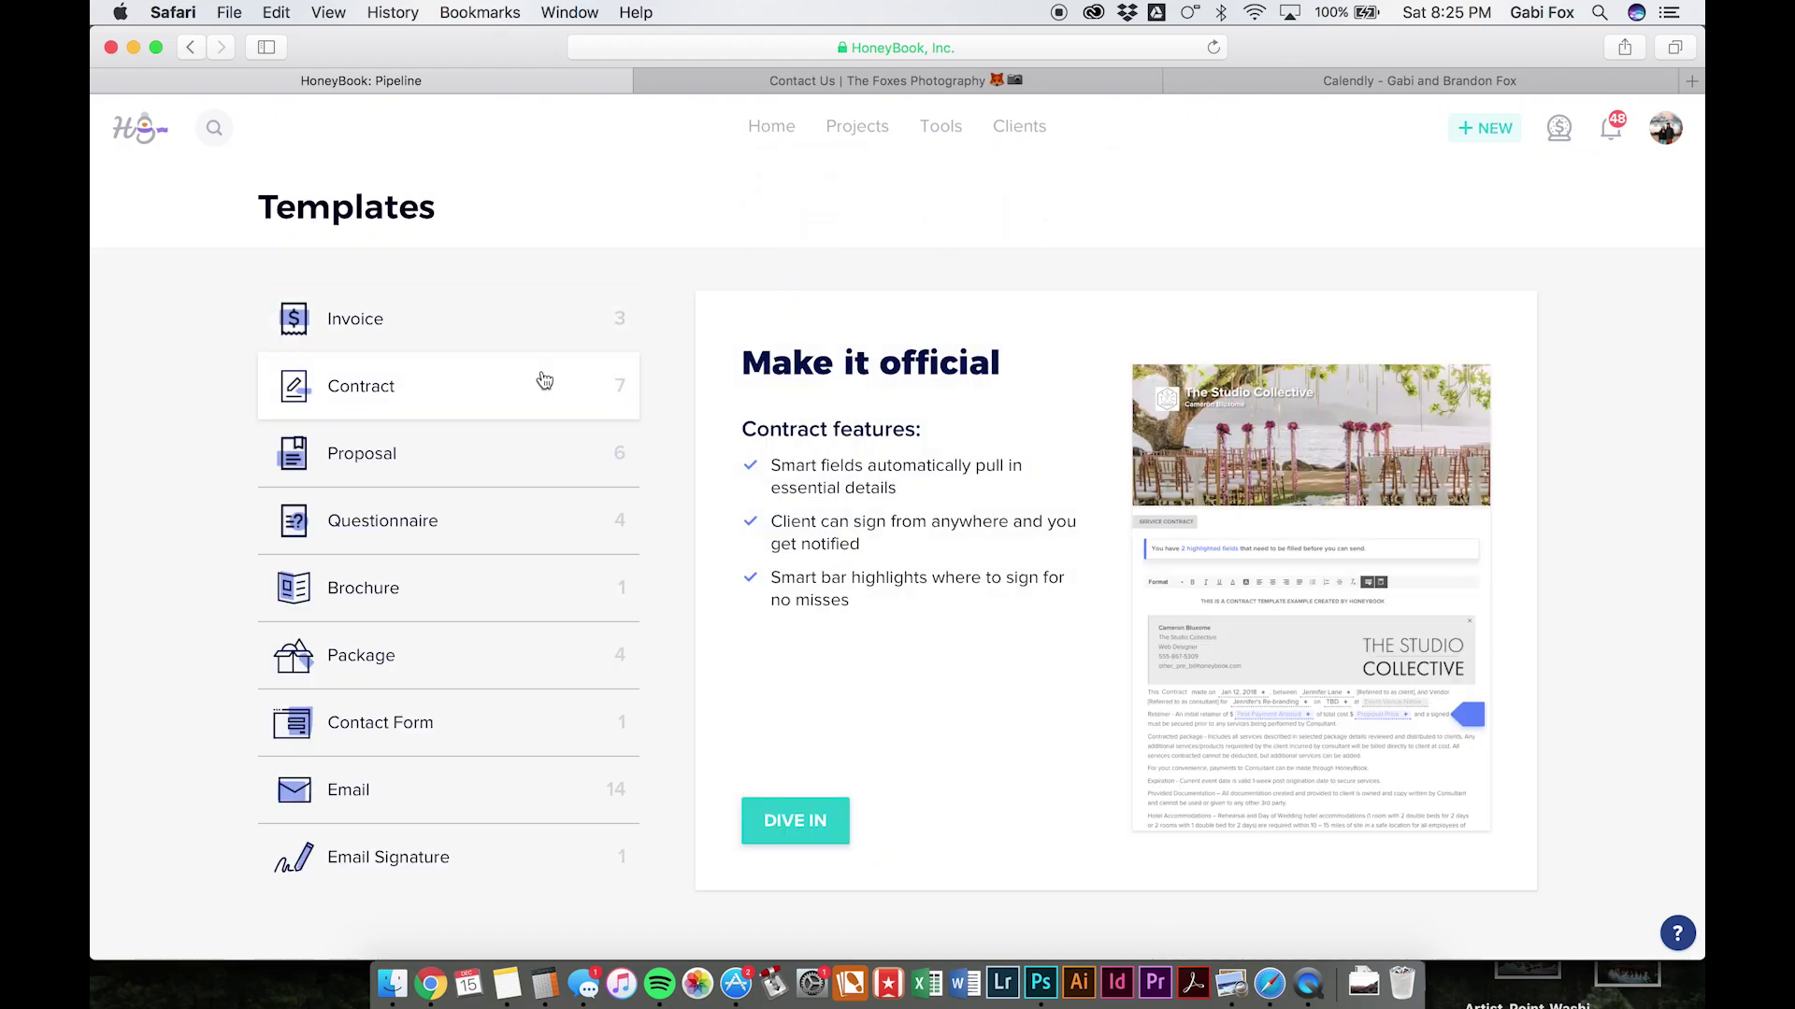
pyautogui.click(498, 725)
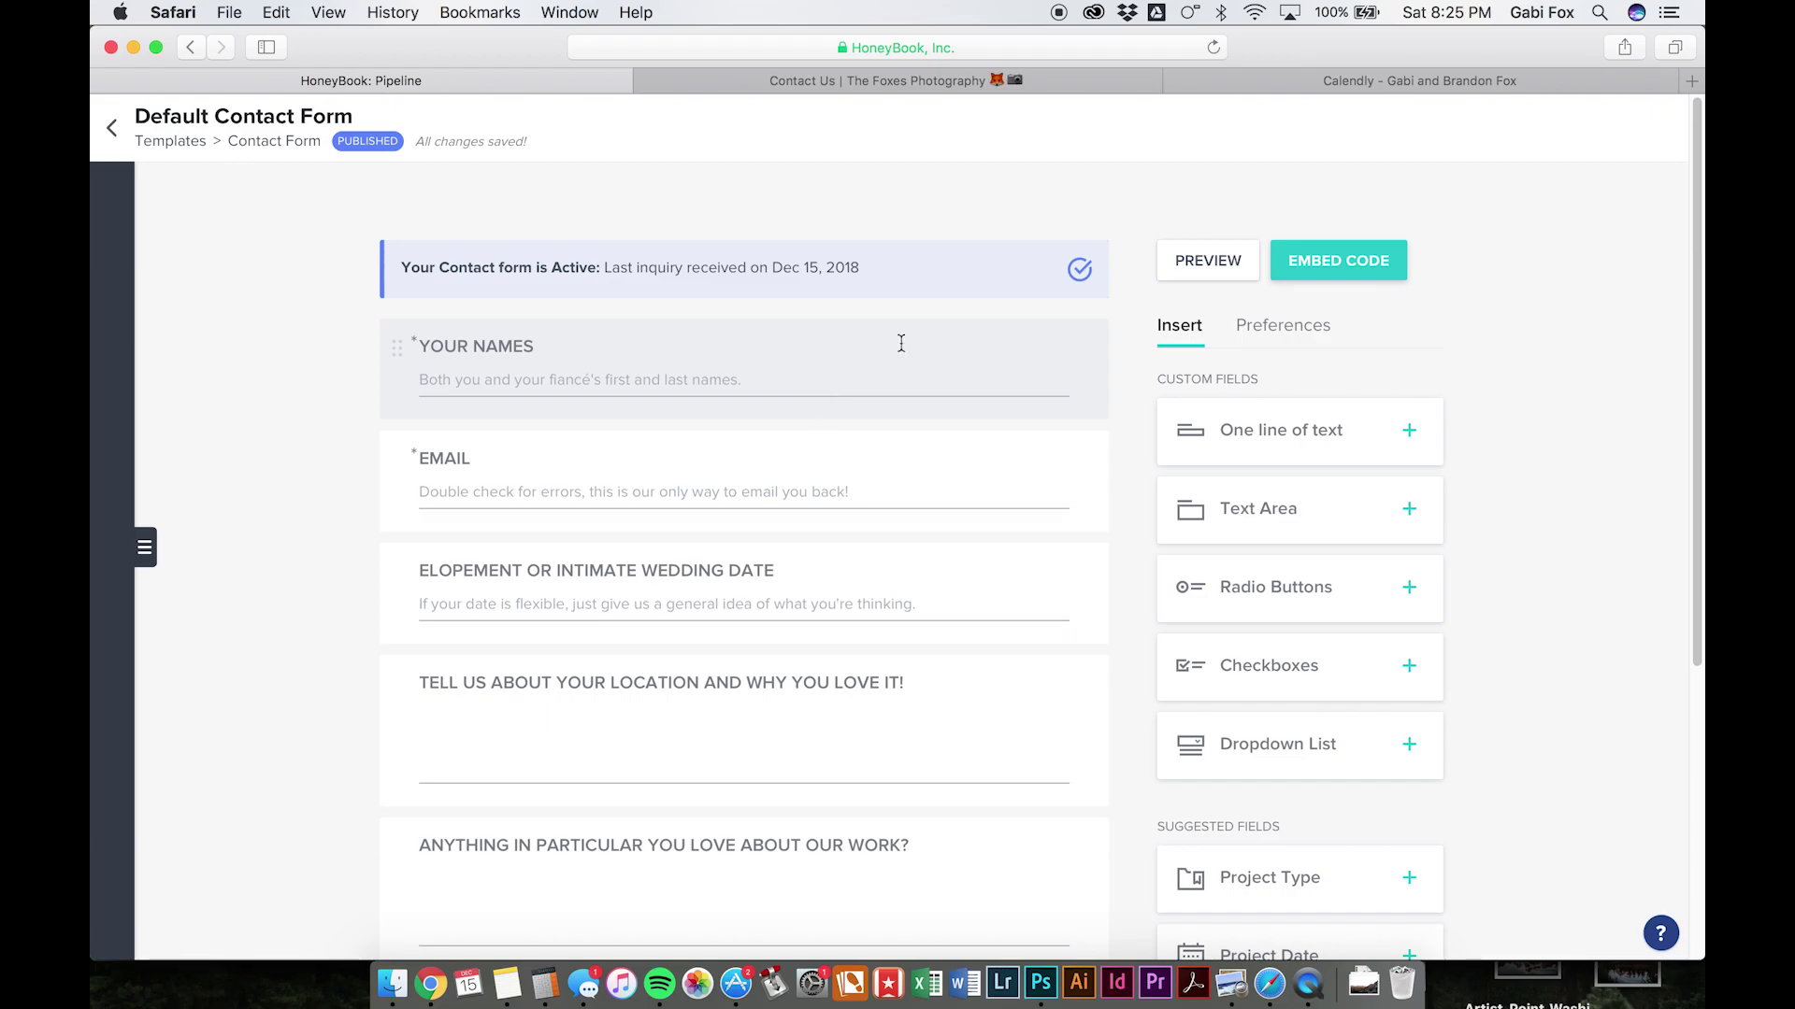
# Reveal the Default Contact Form's script-and-iframe embed code via Embed Code
pyautogui.scroll(-5, 899, 342)
pyautogui.scroll(5, 901, 343)
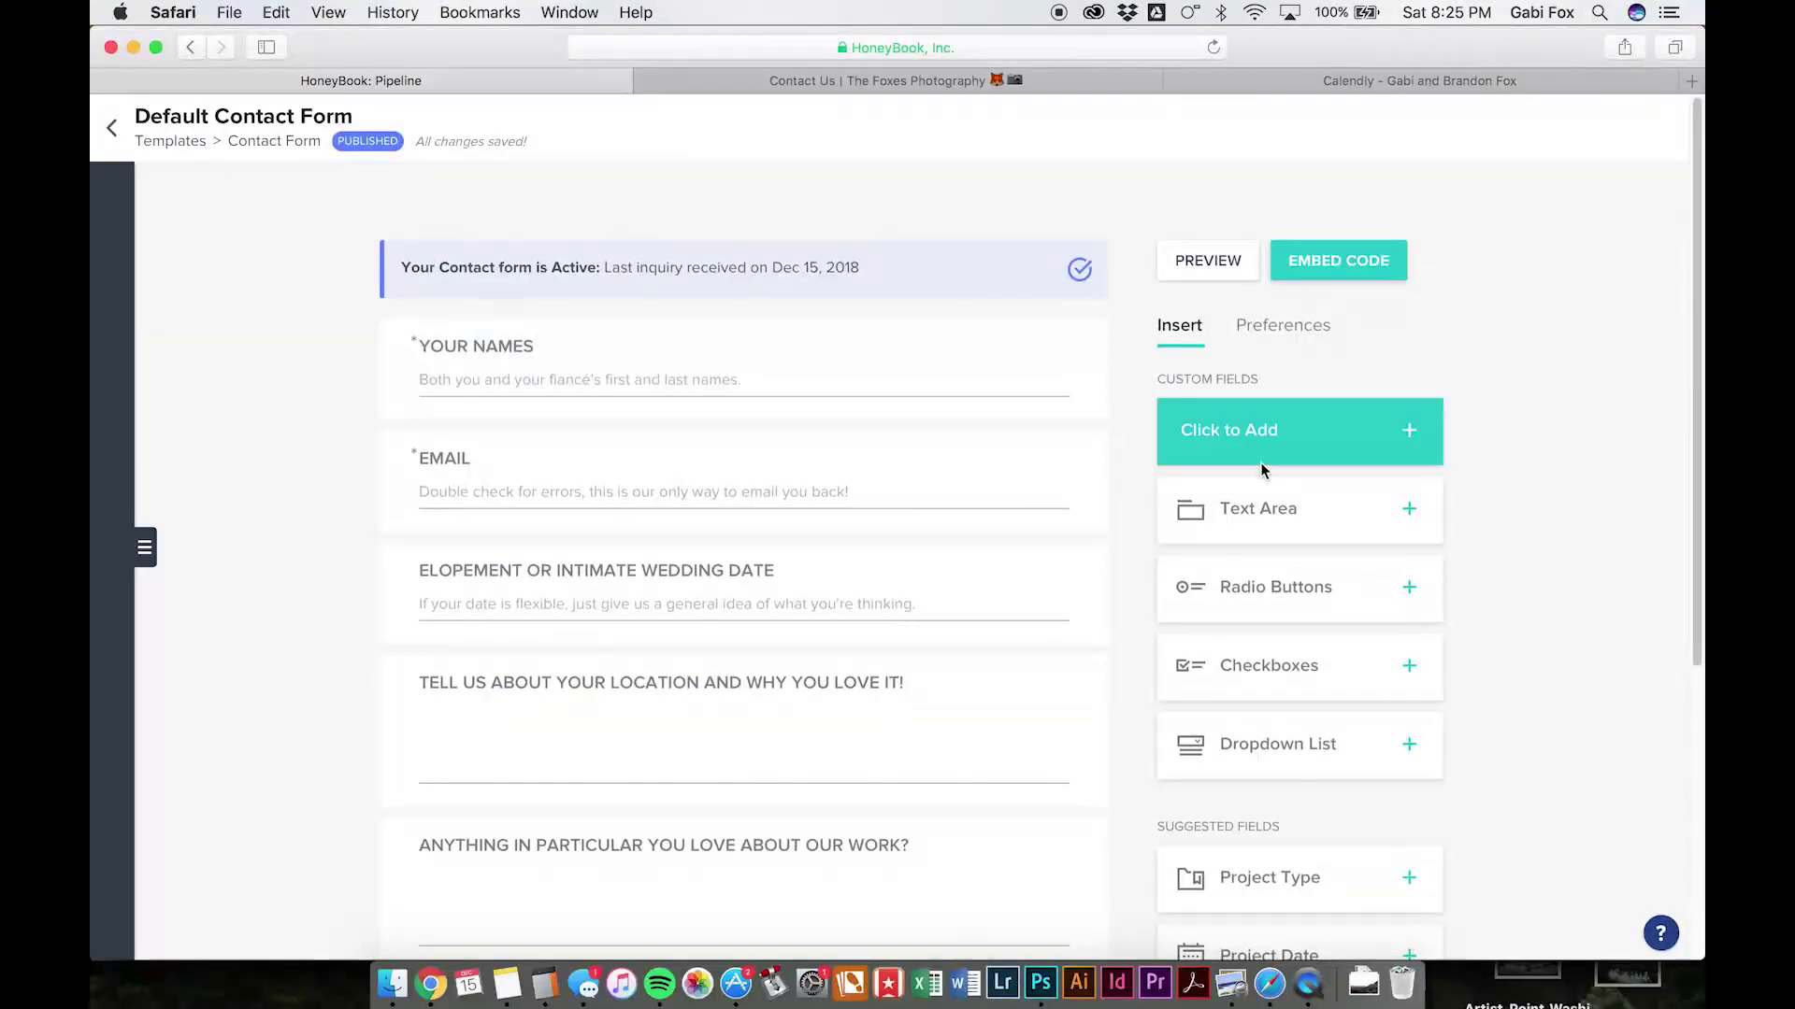
pyautogui.scroll(-4, 1292, 430)
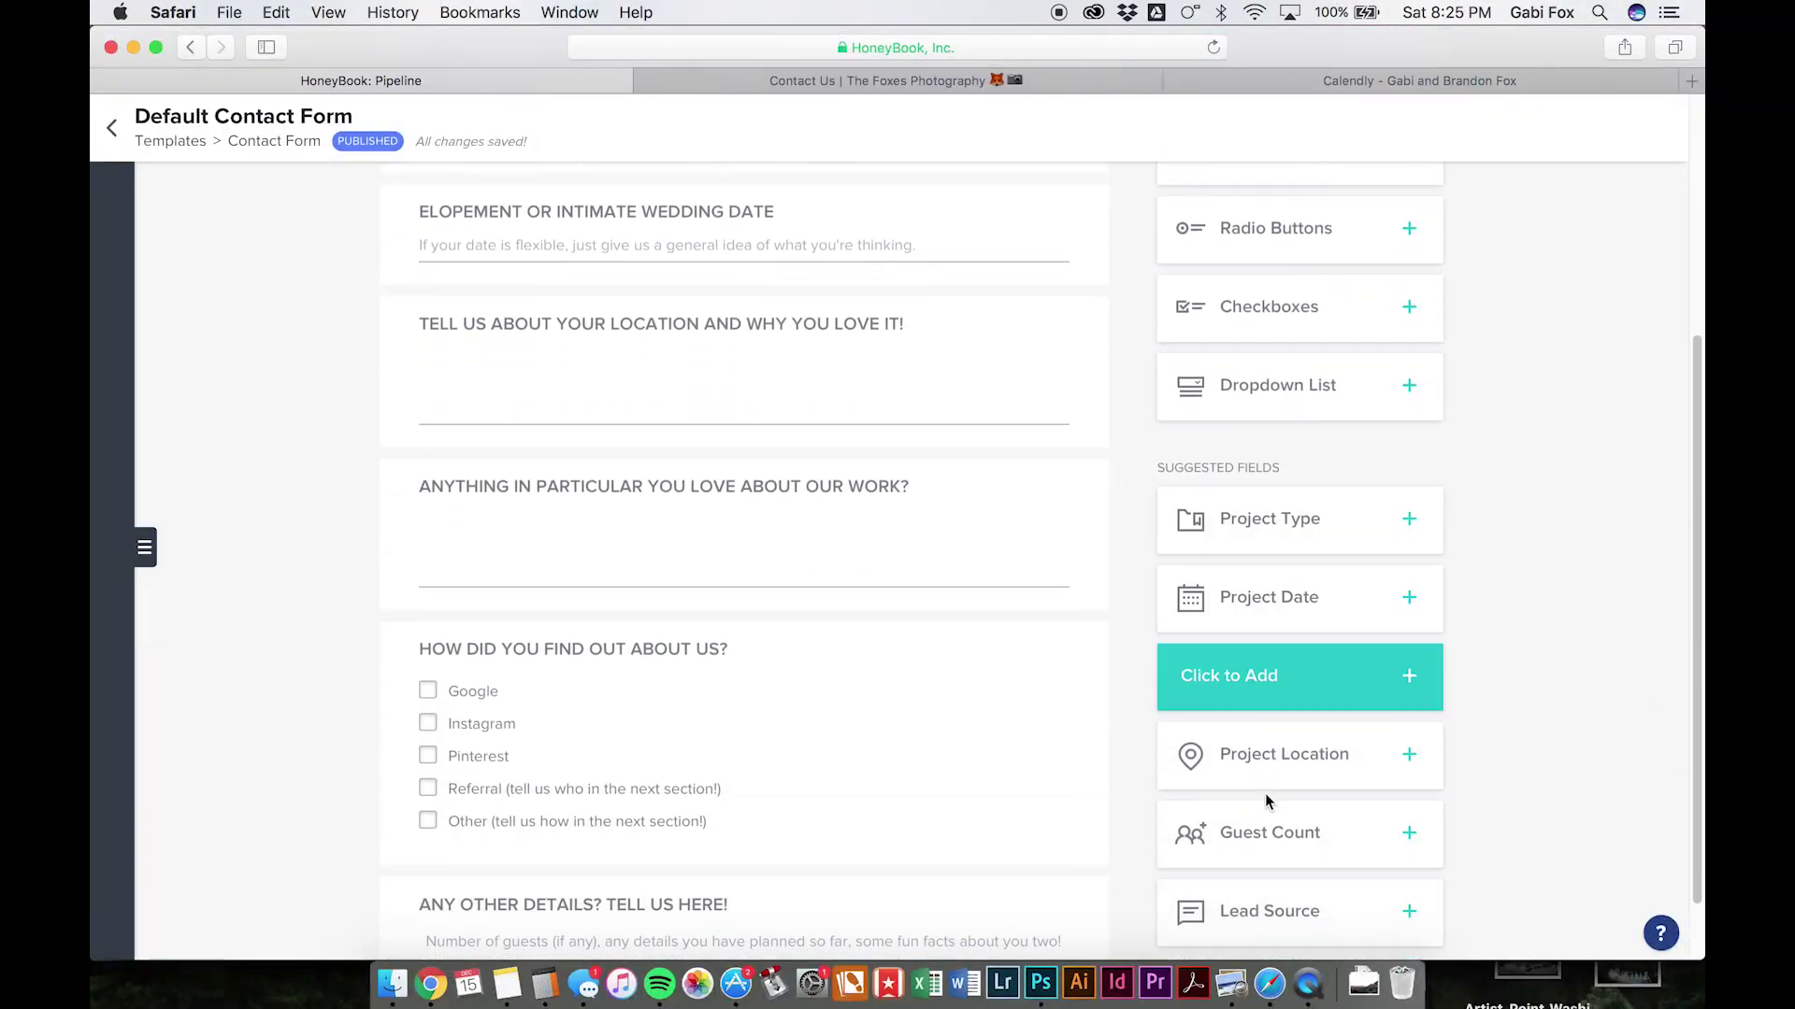
pyautogui.scroll(4, 1302, 468)
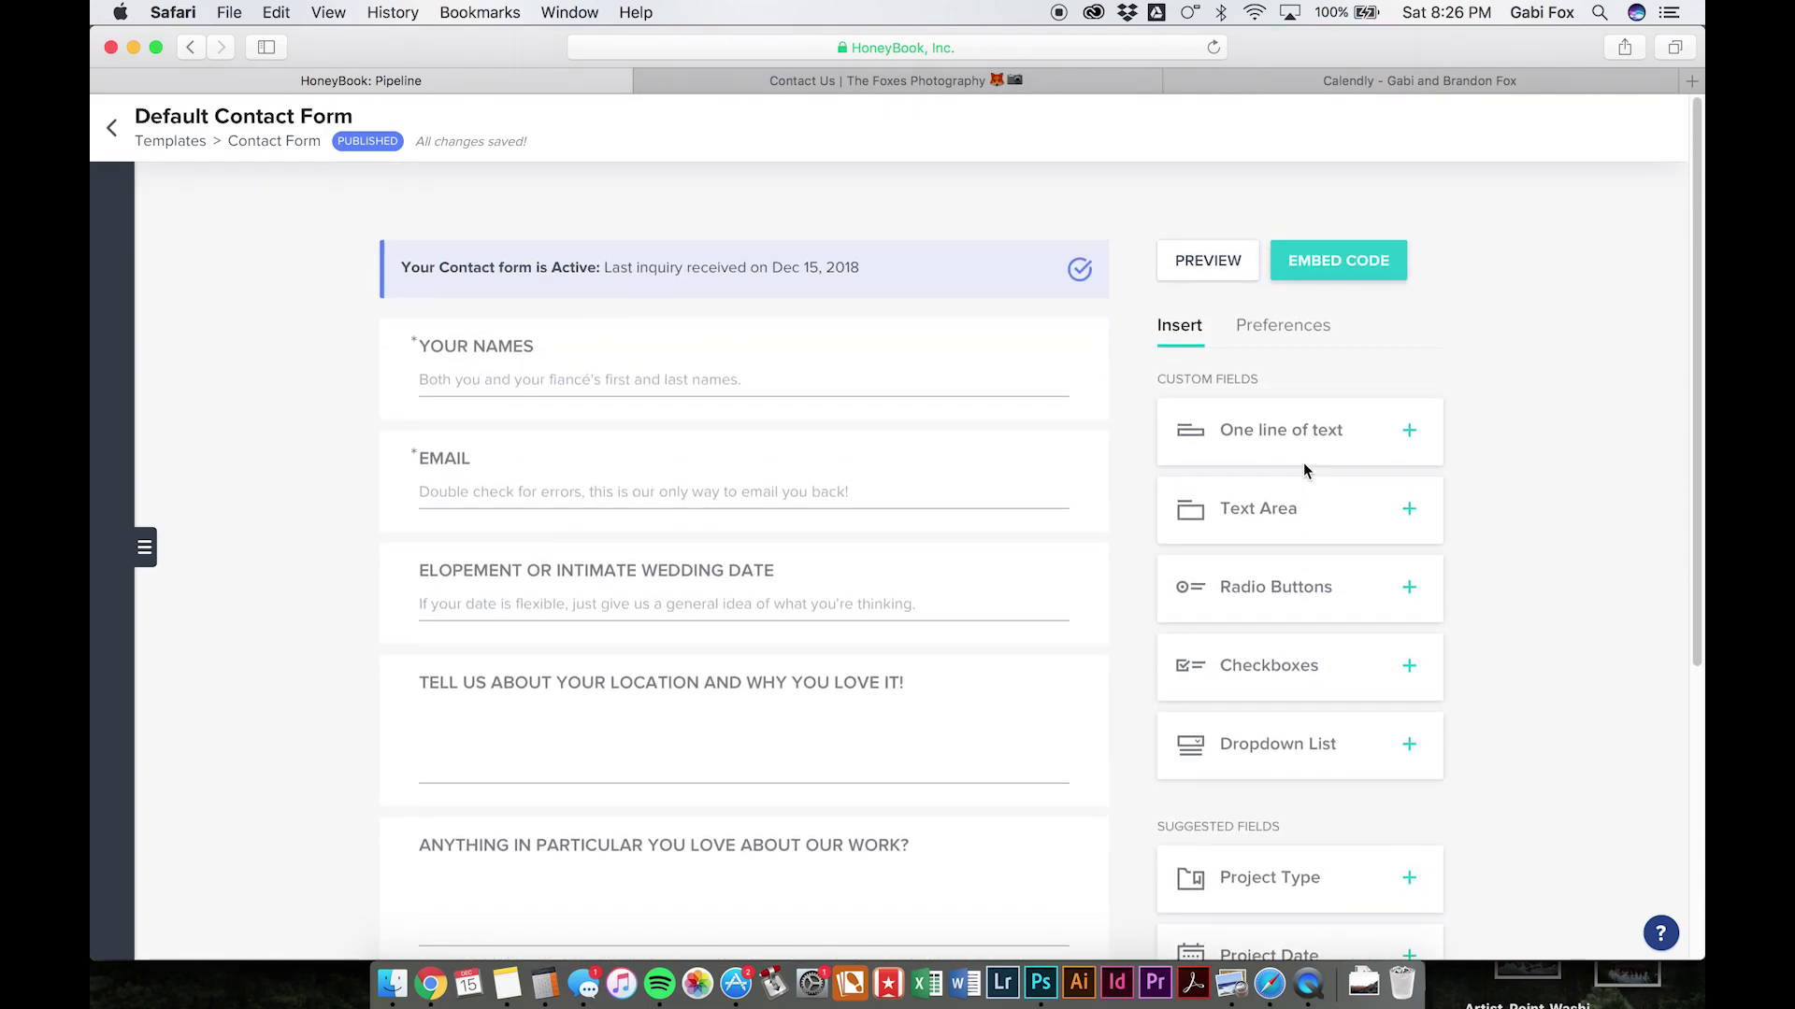
pyautogui.click(1355, 281)
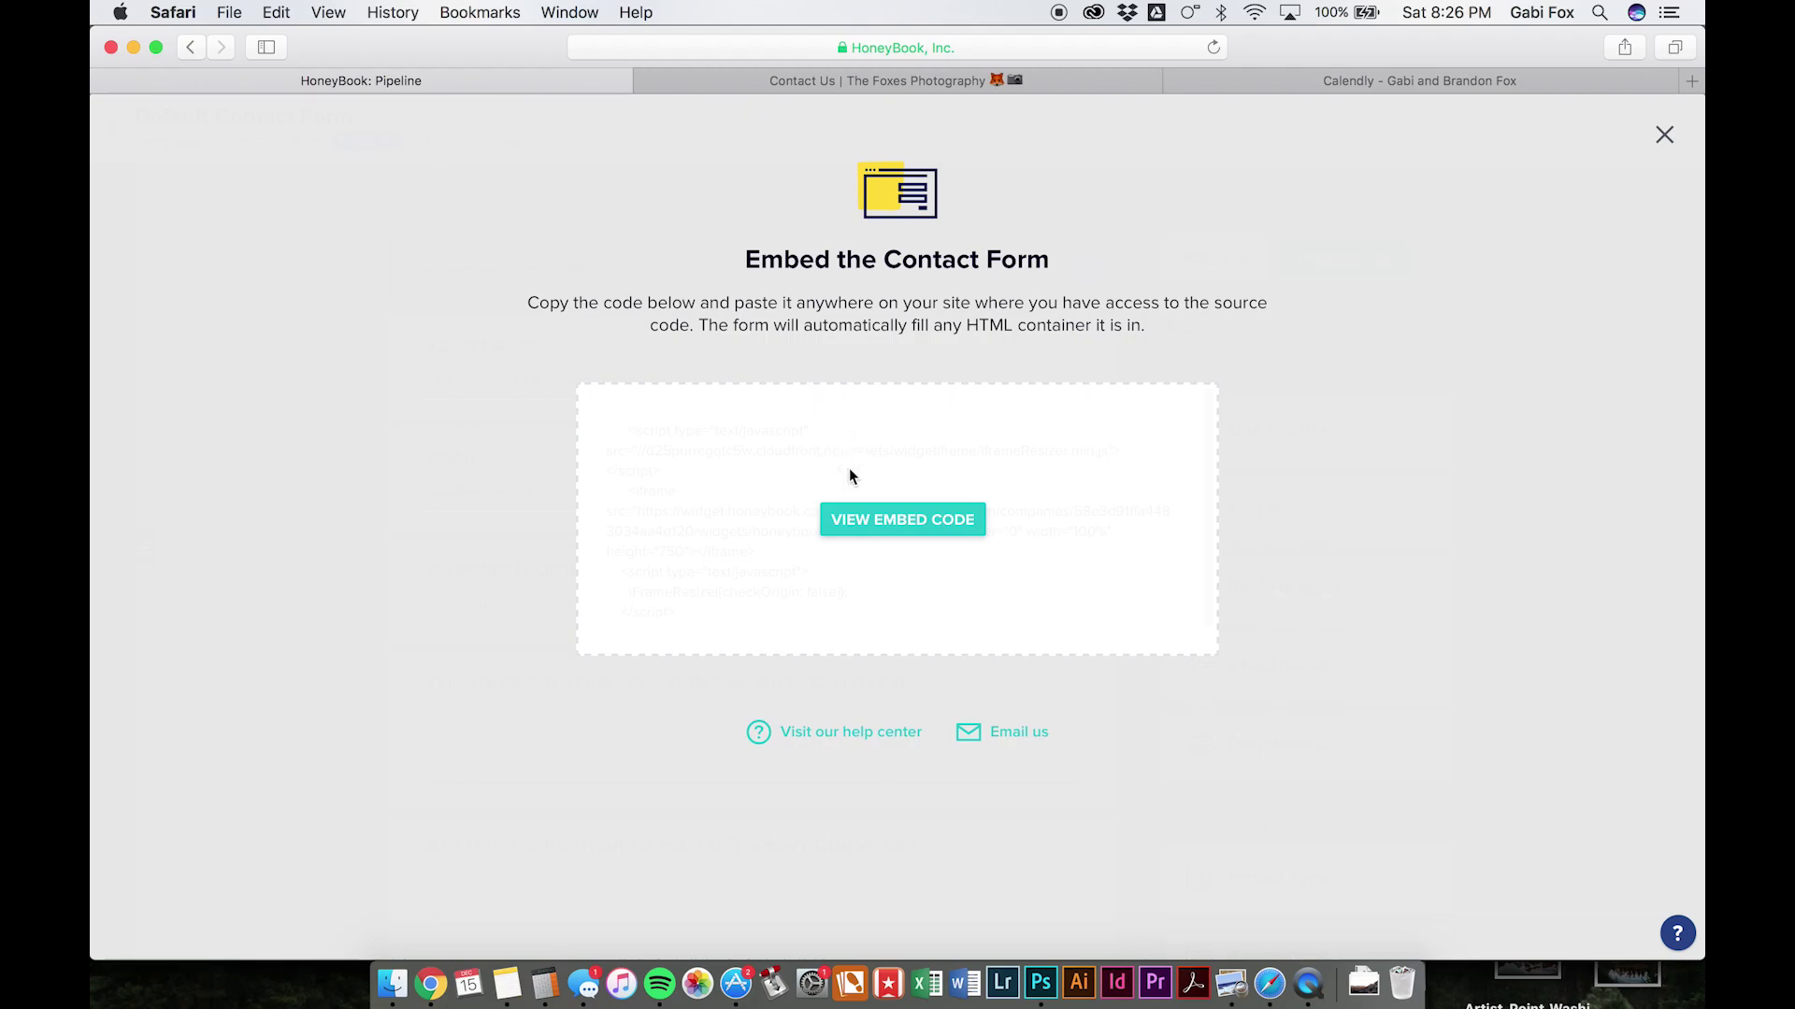
pyautogui.click(891, 514)
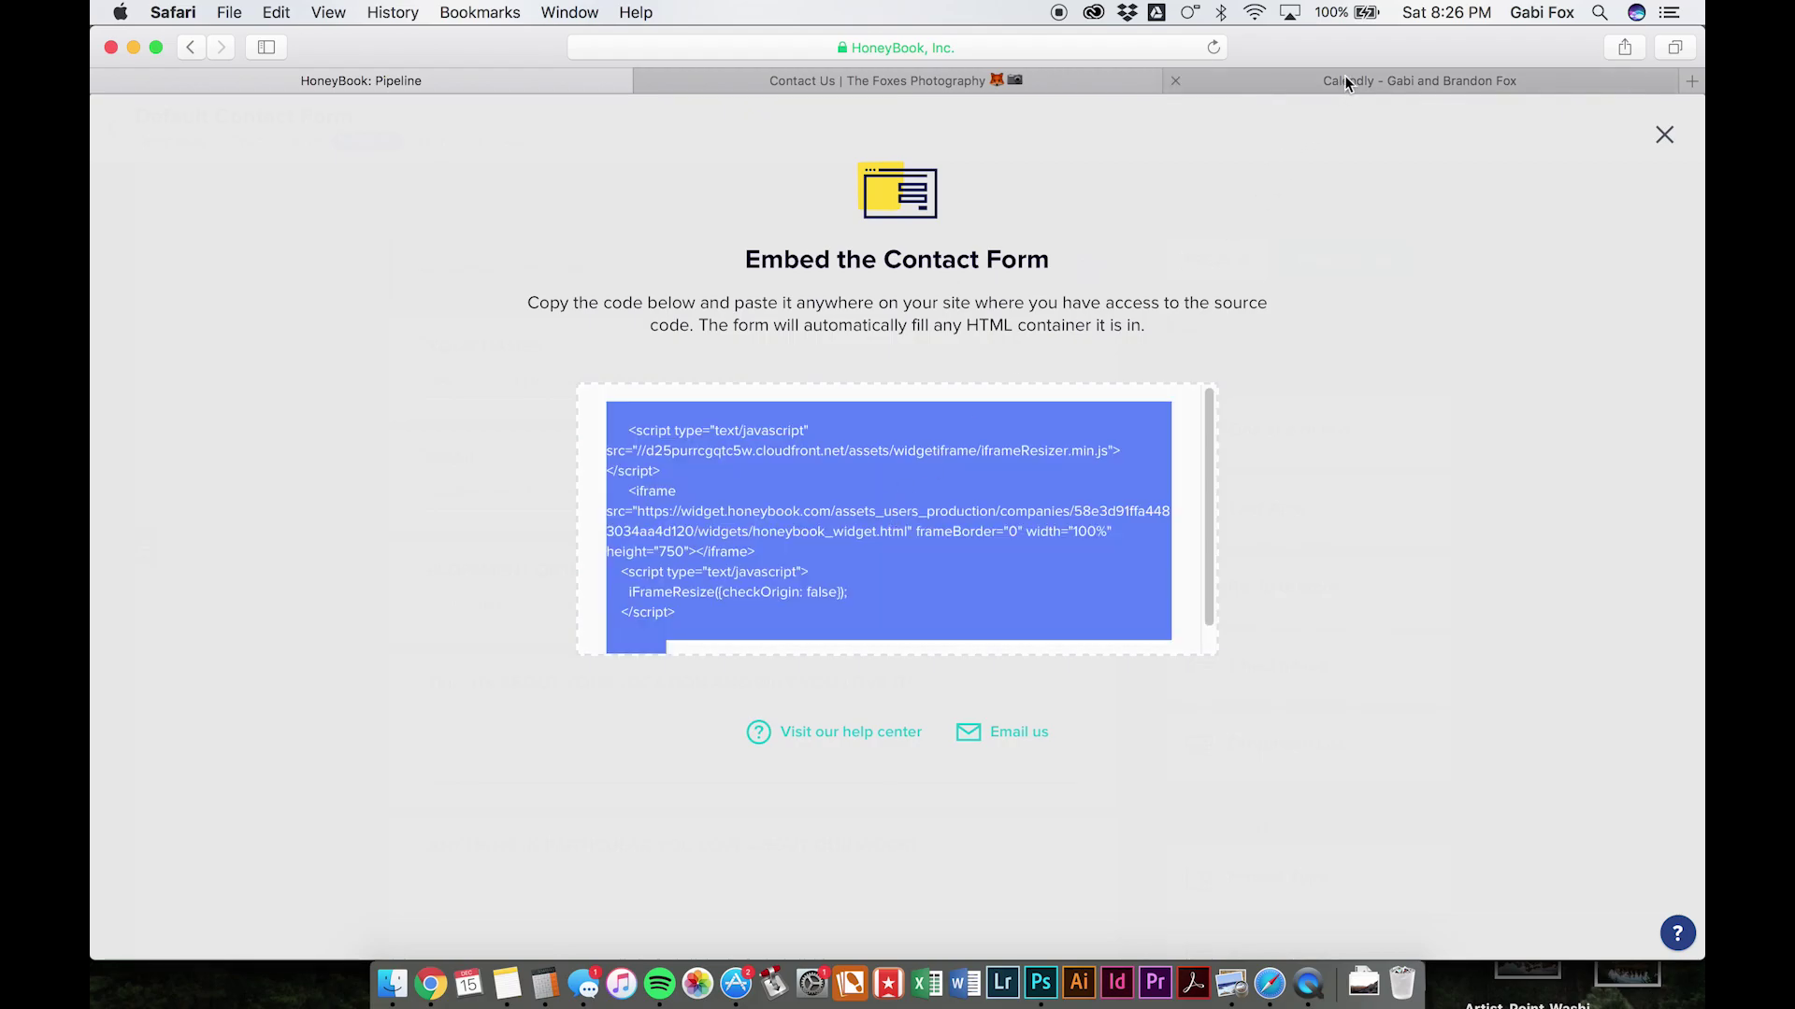
# Switch to The Foxes Photography contact page in Safari and reload it
pyautogui.click(884, 82)
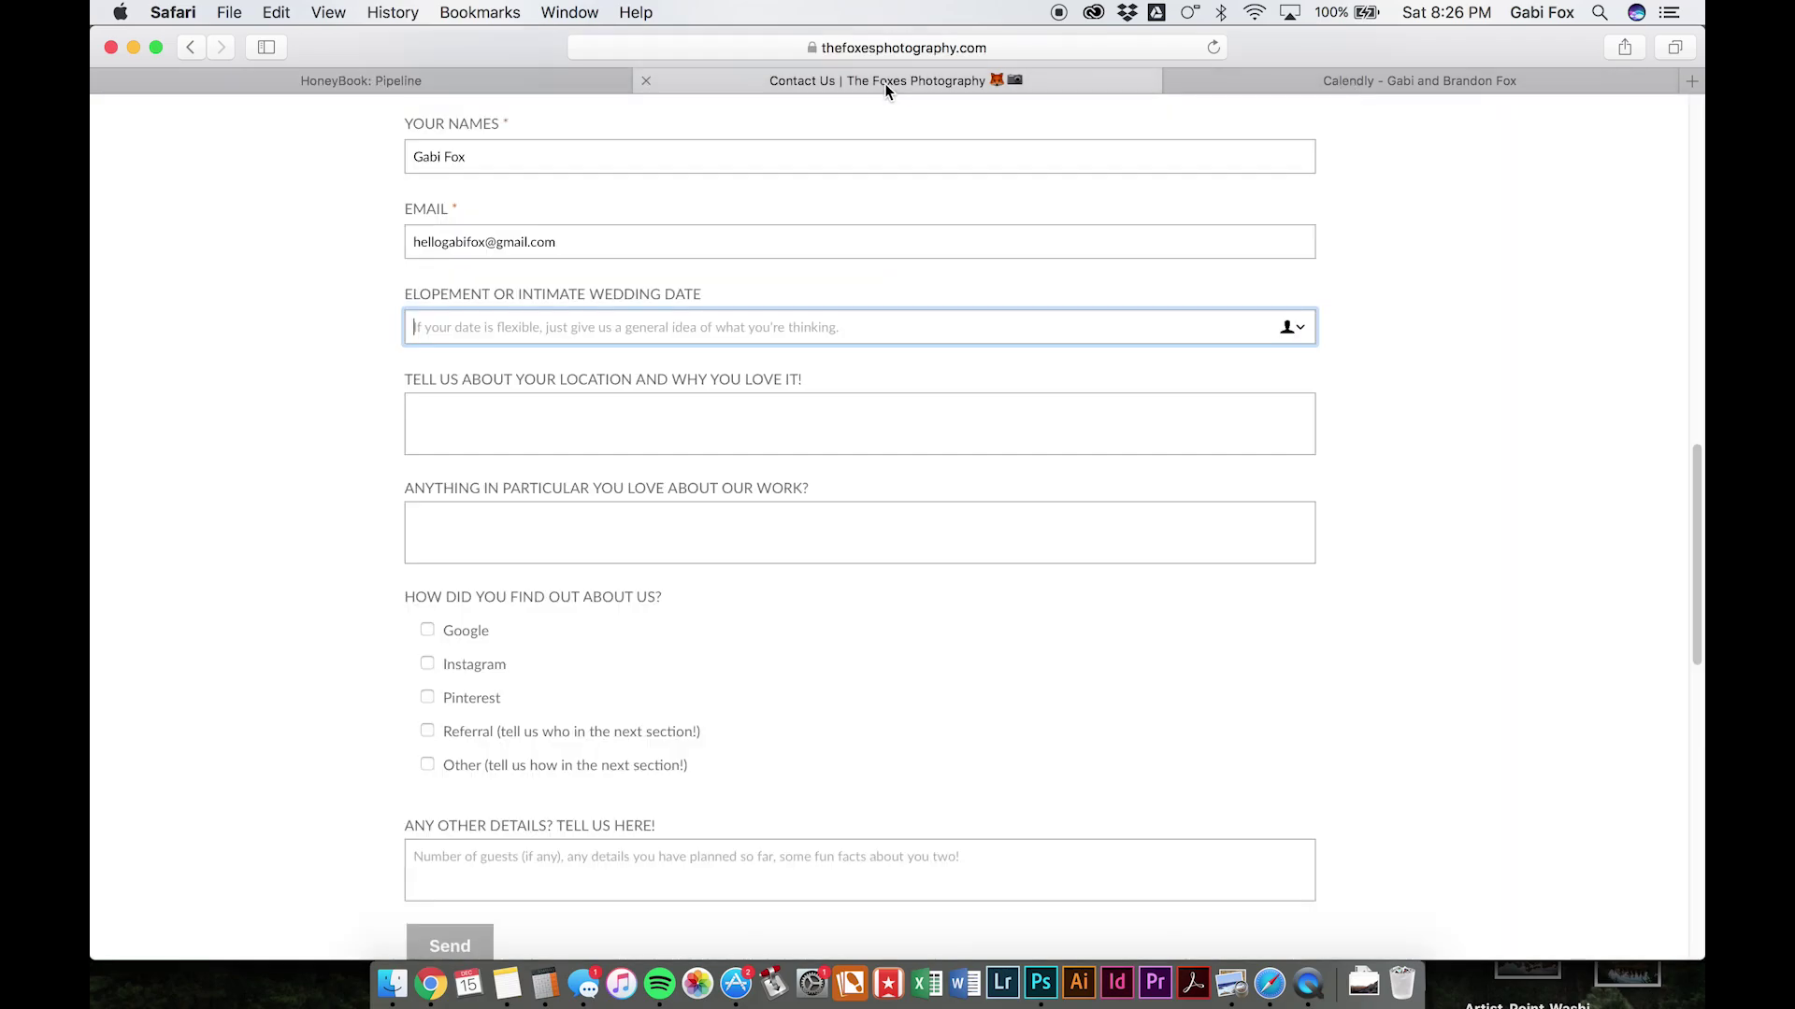
pyautogui.press('cmd+r')
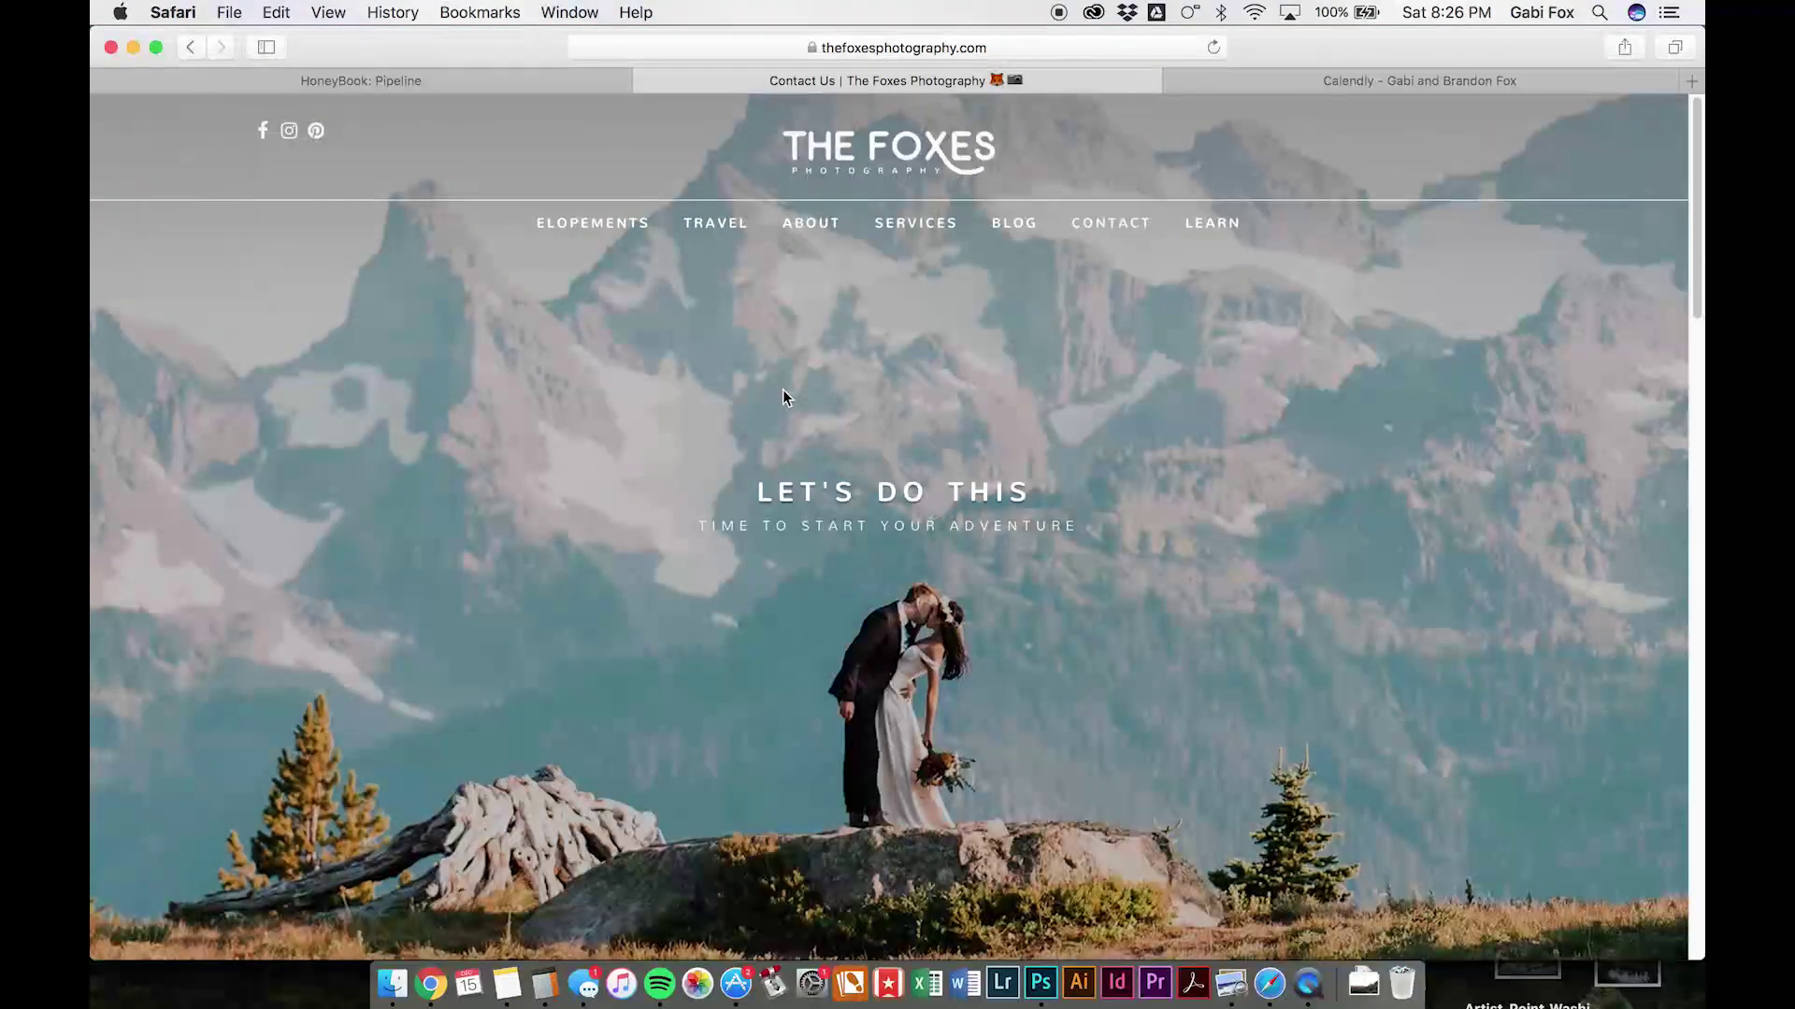
pyautogui.scroll(-10, 1013, 192)
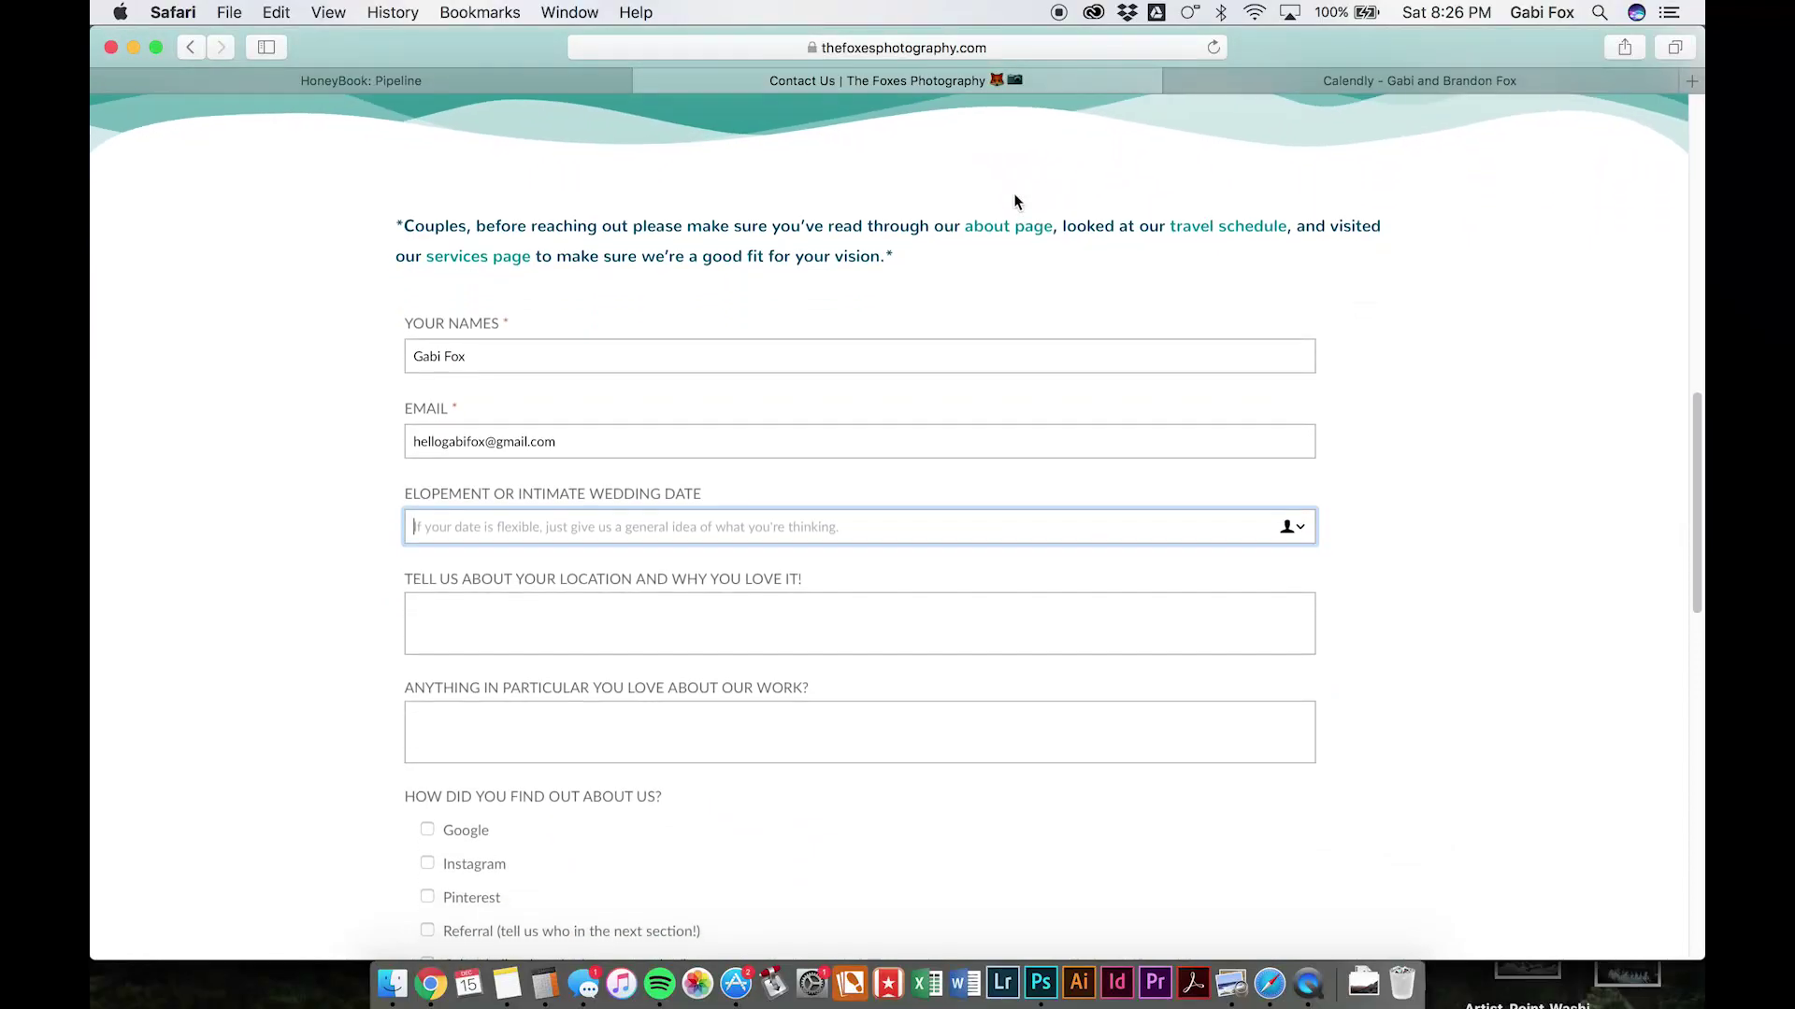
pyautogui.press('cmd+r')
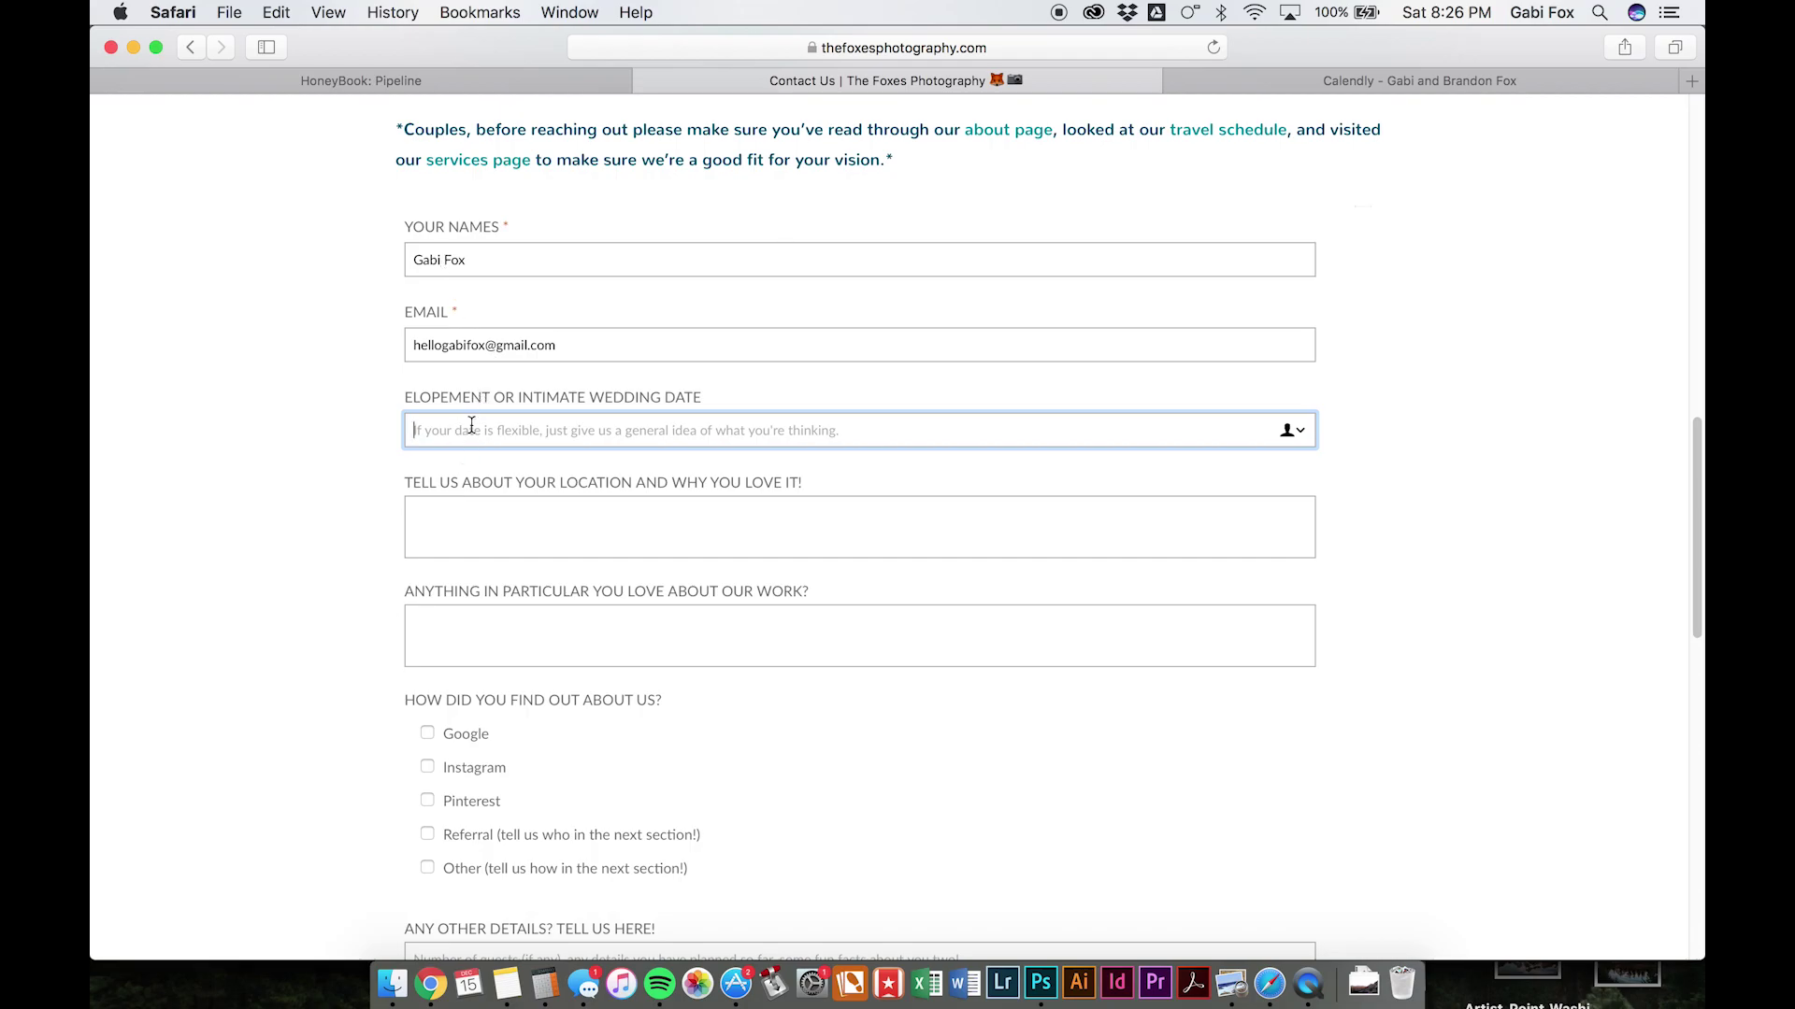
# Fill in the form with 'December' and location 'test', tick Google, and scroll to Send
pyautogui.scroll(-1, 473, 429)
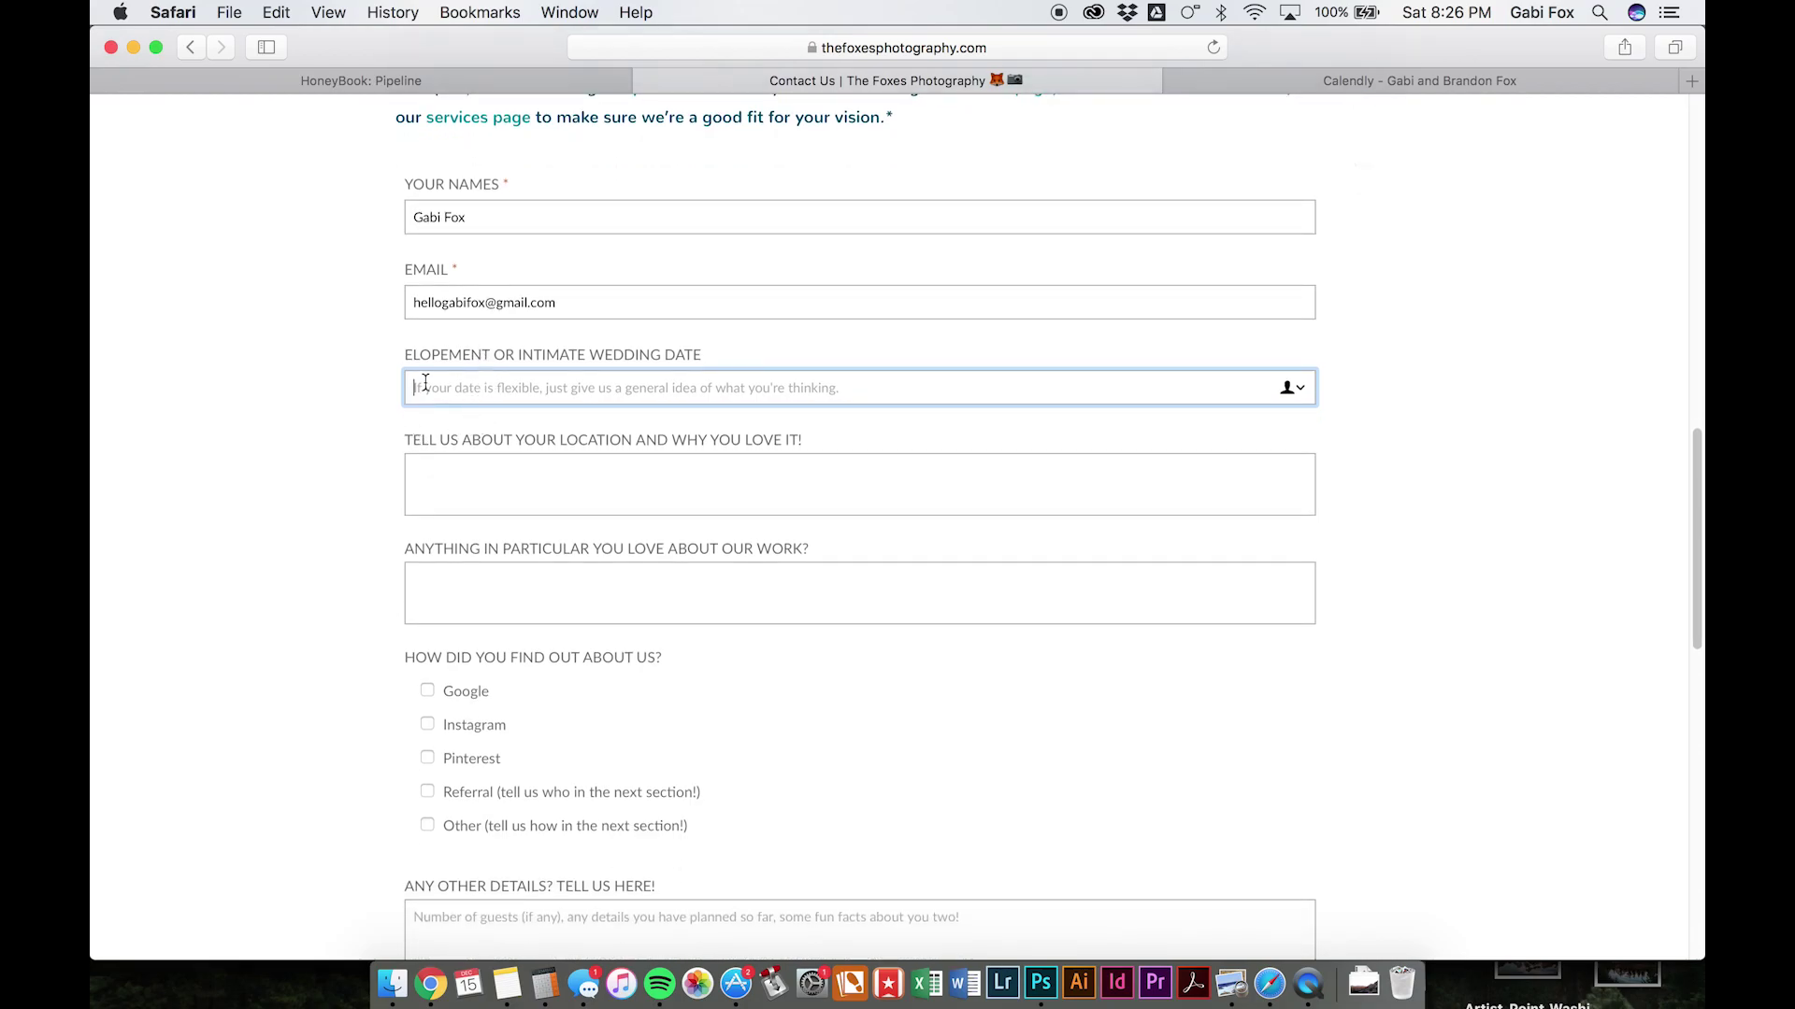
pyautogui.write('December')
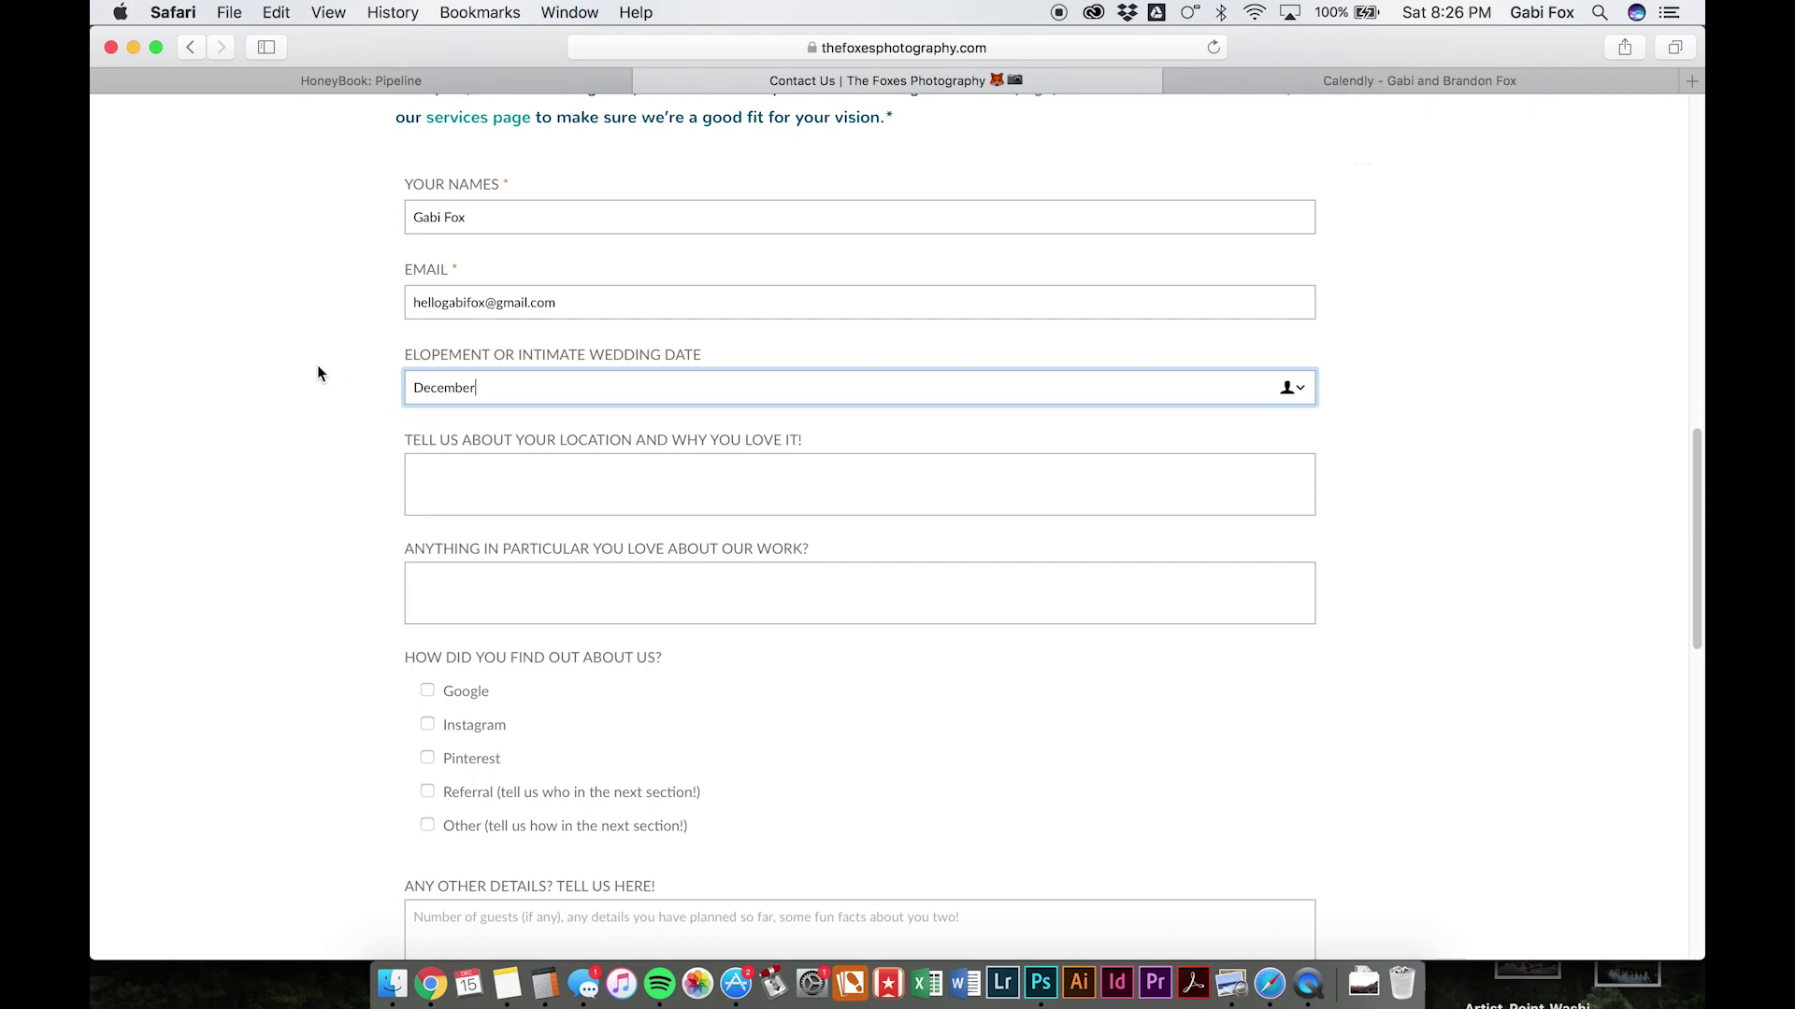
pyautogui.click(542, 485)
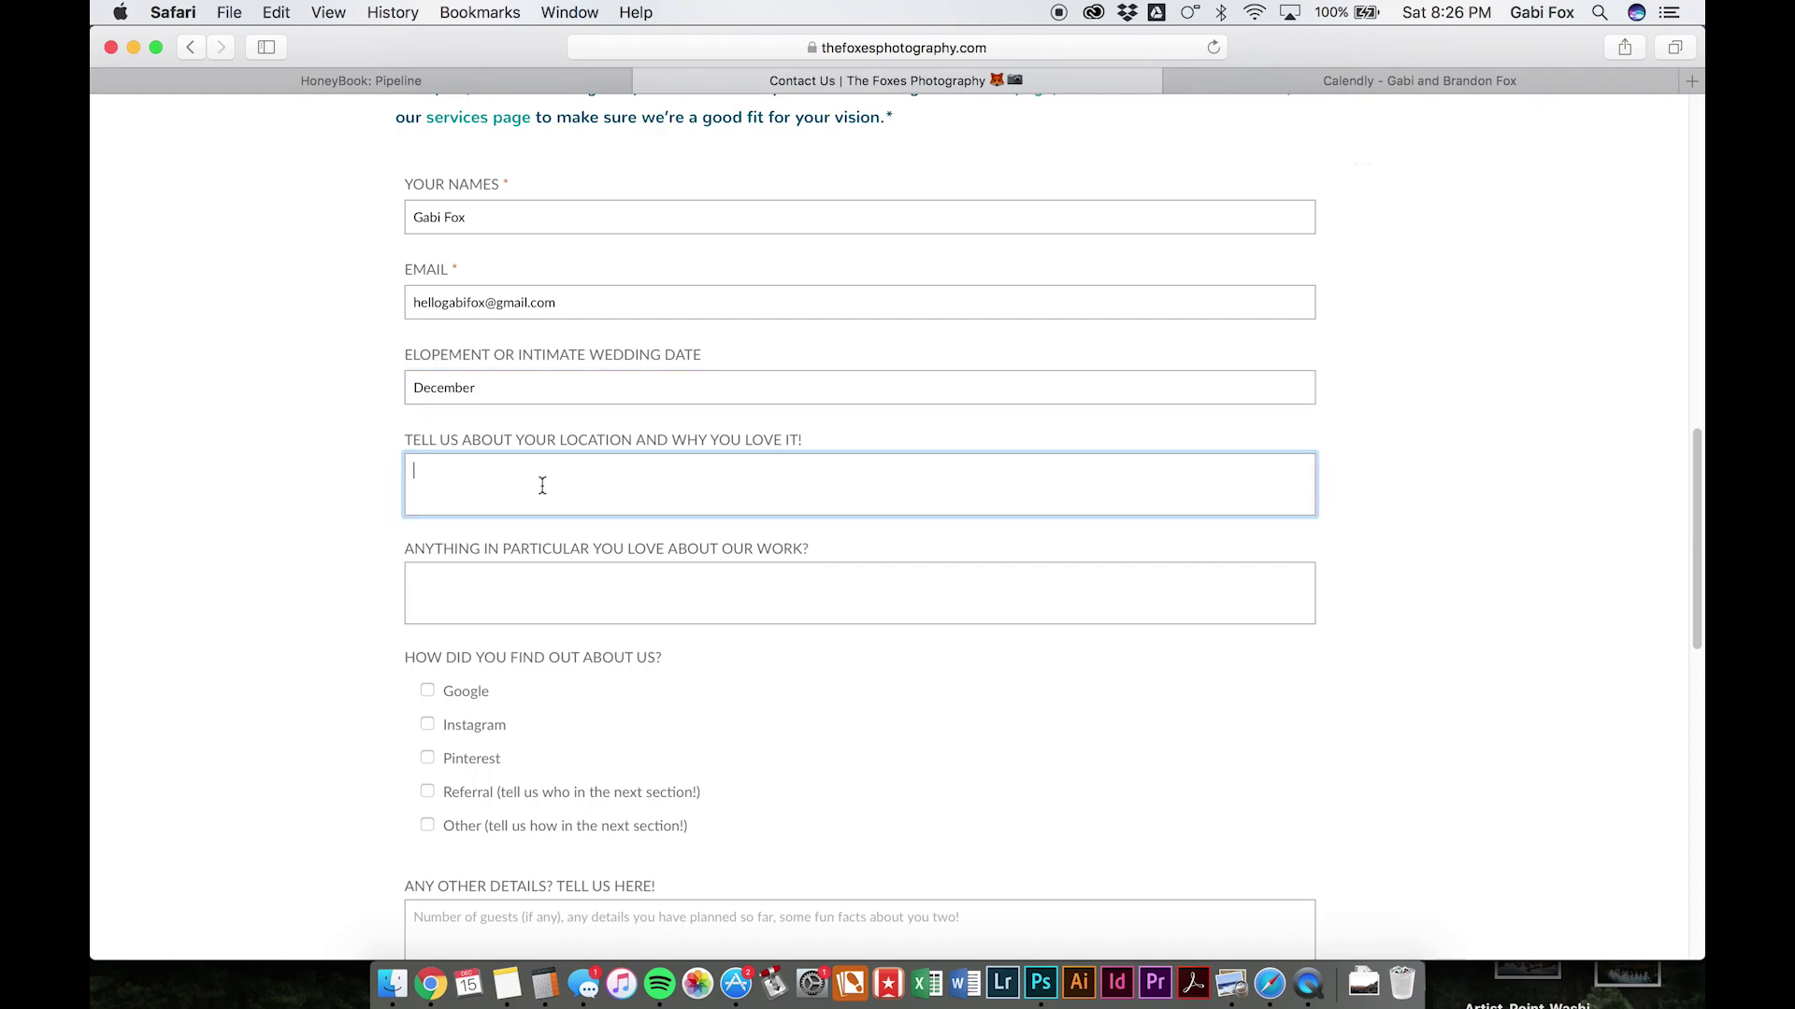
pyautogui.write('test')
pyautogui.click(427, 690)
pyautogui.scroll(-5, 428, 693)
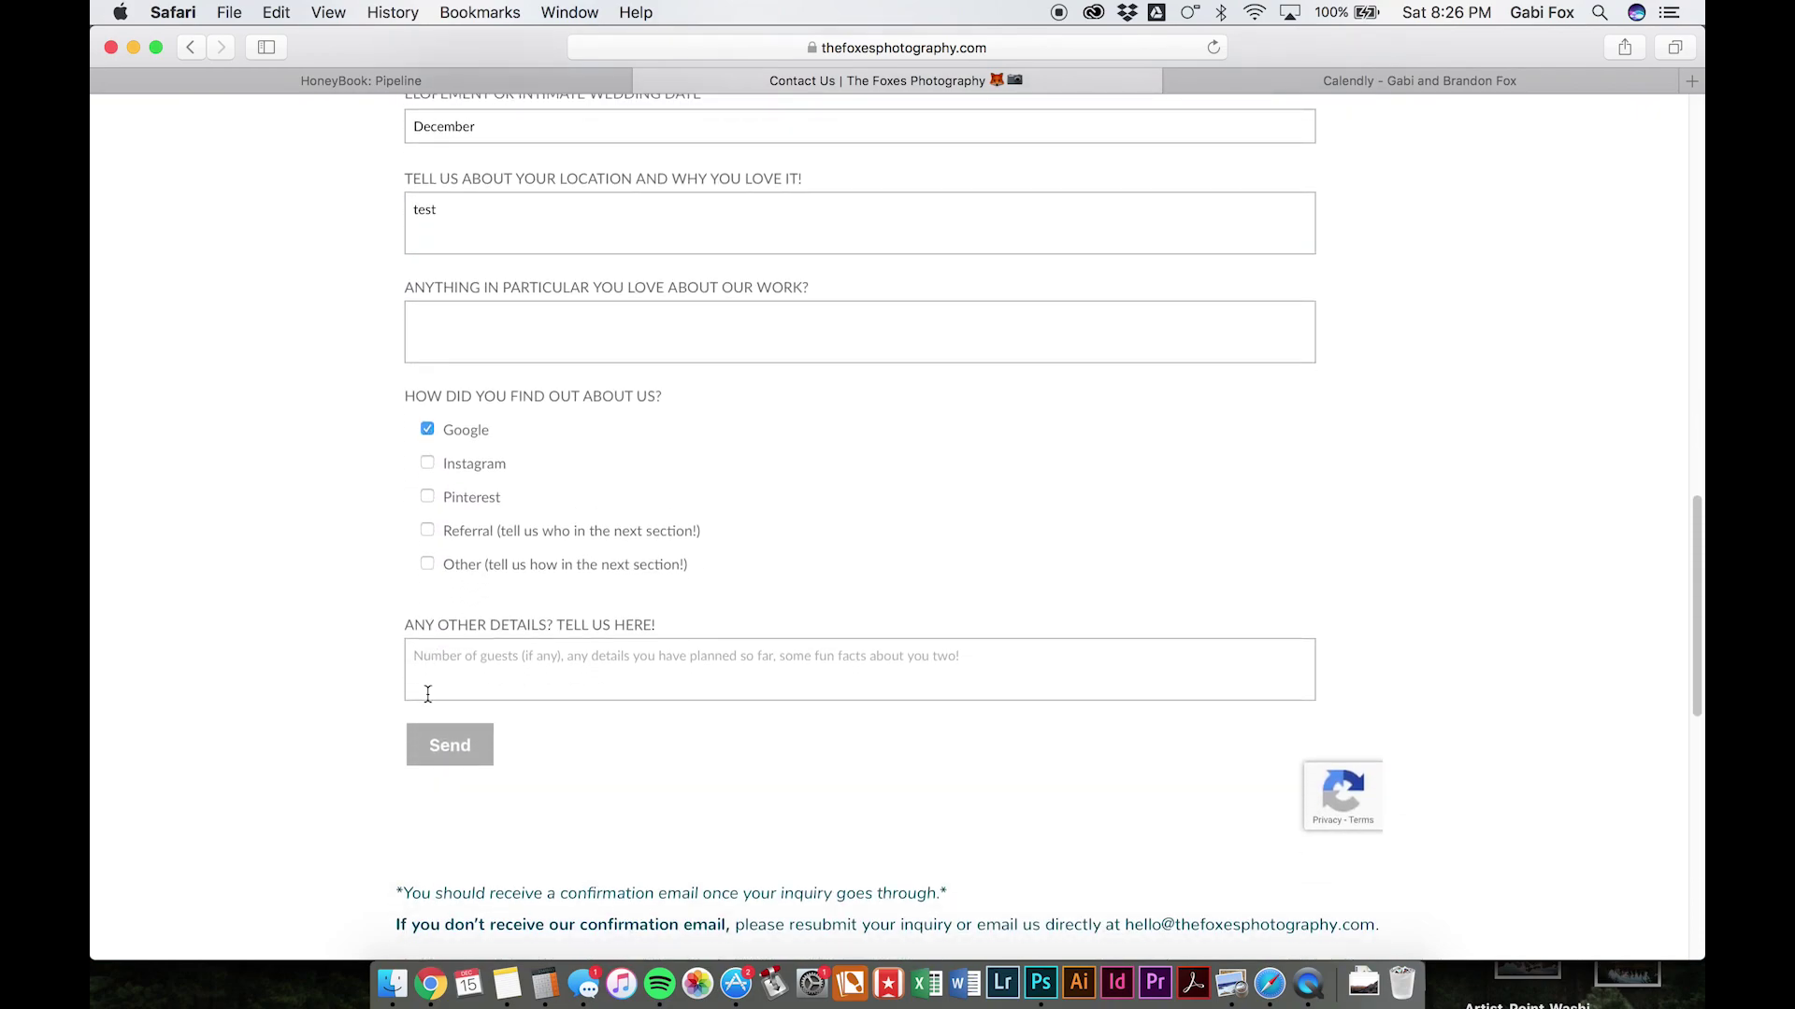
pyautogui.scroll(-2, 449, 745)
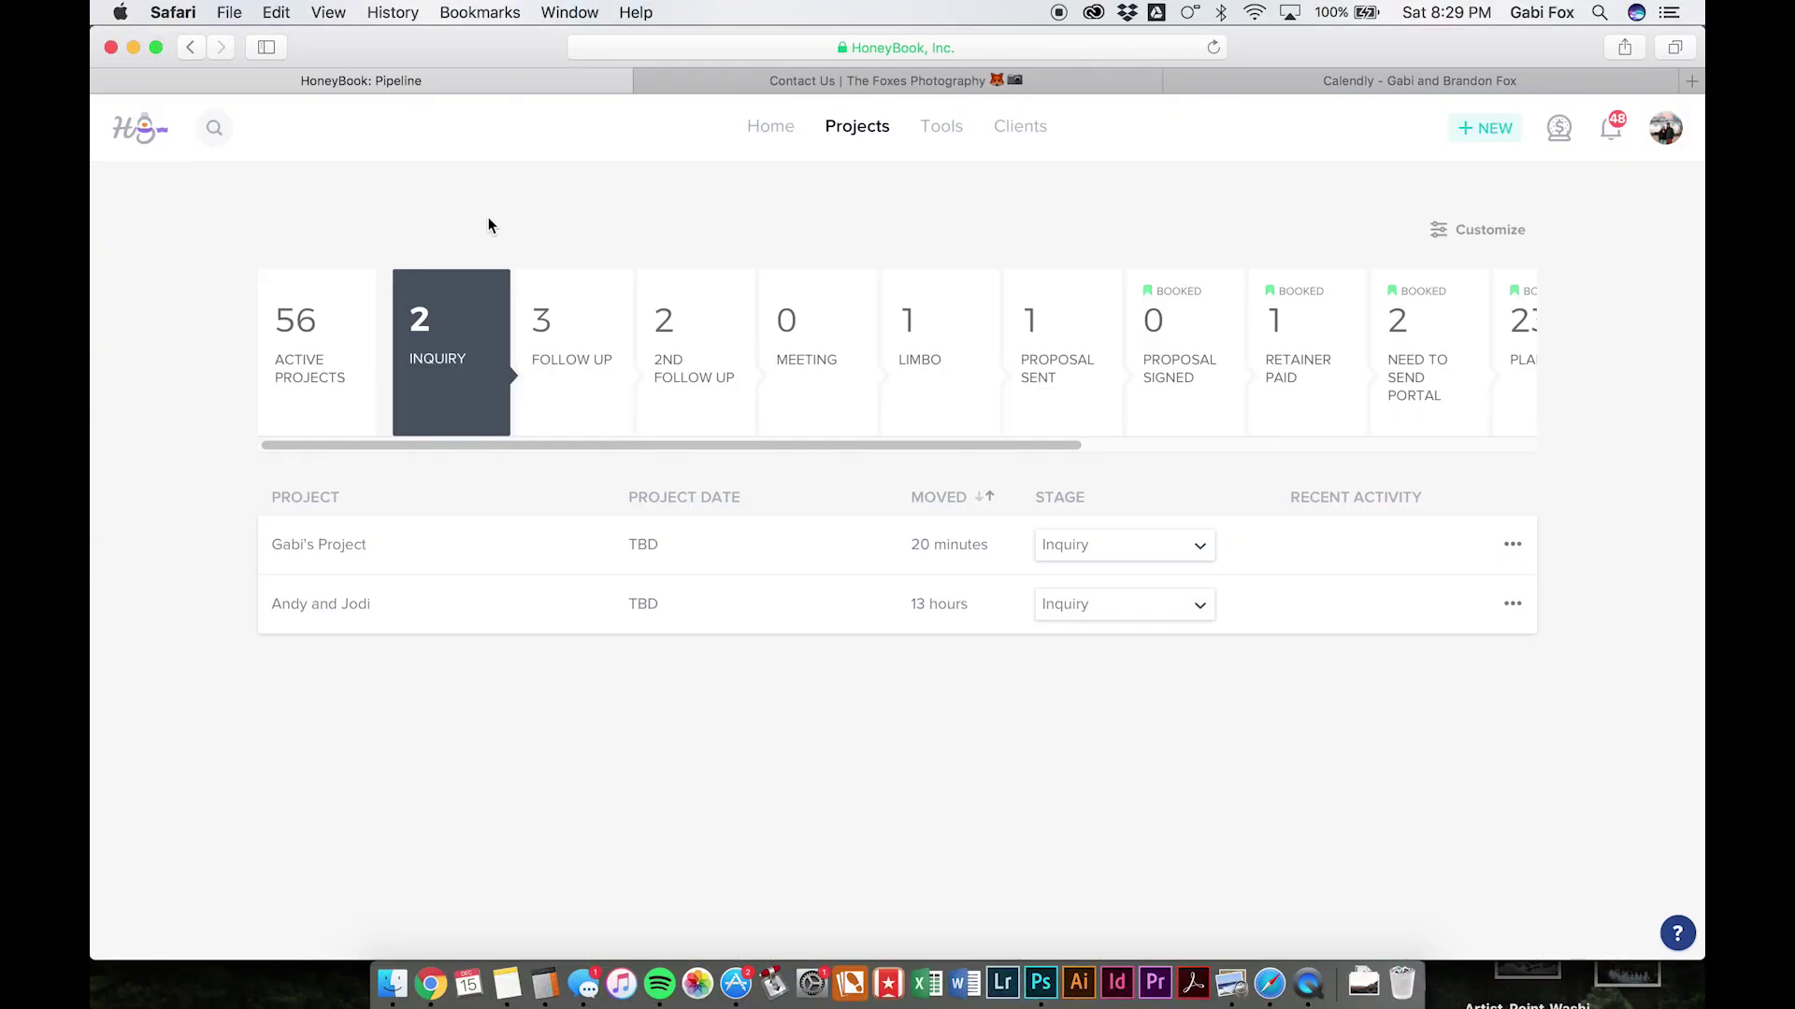
# Open the newest Inquiry project and review its Activity page with the thank-you email
pyautogui.click(353, 544)
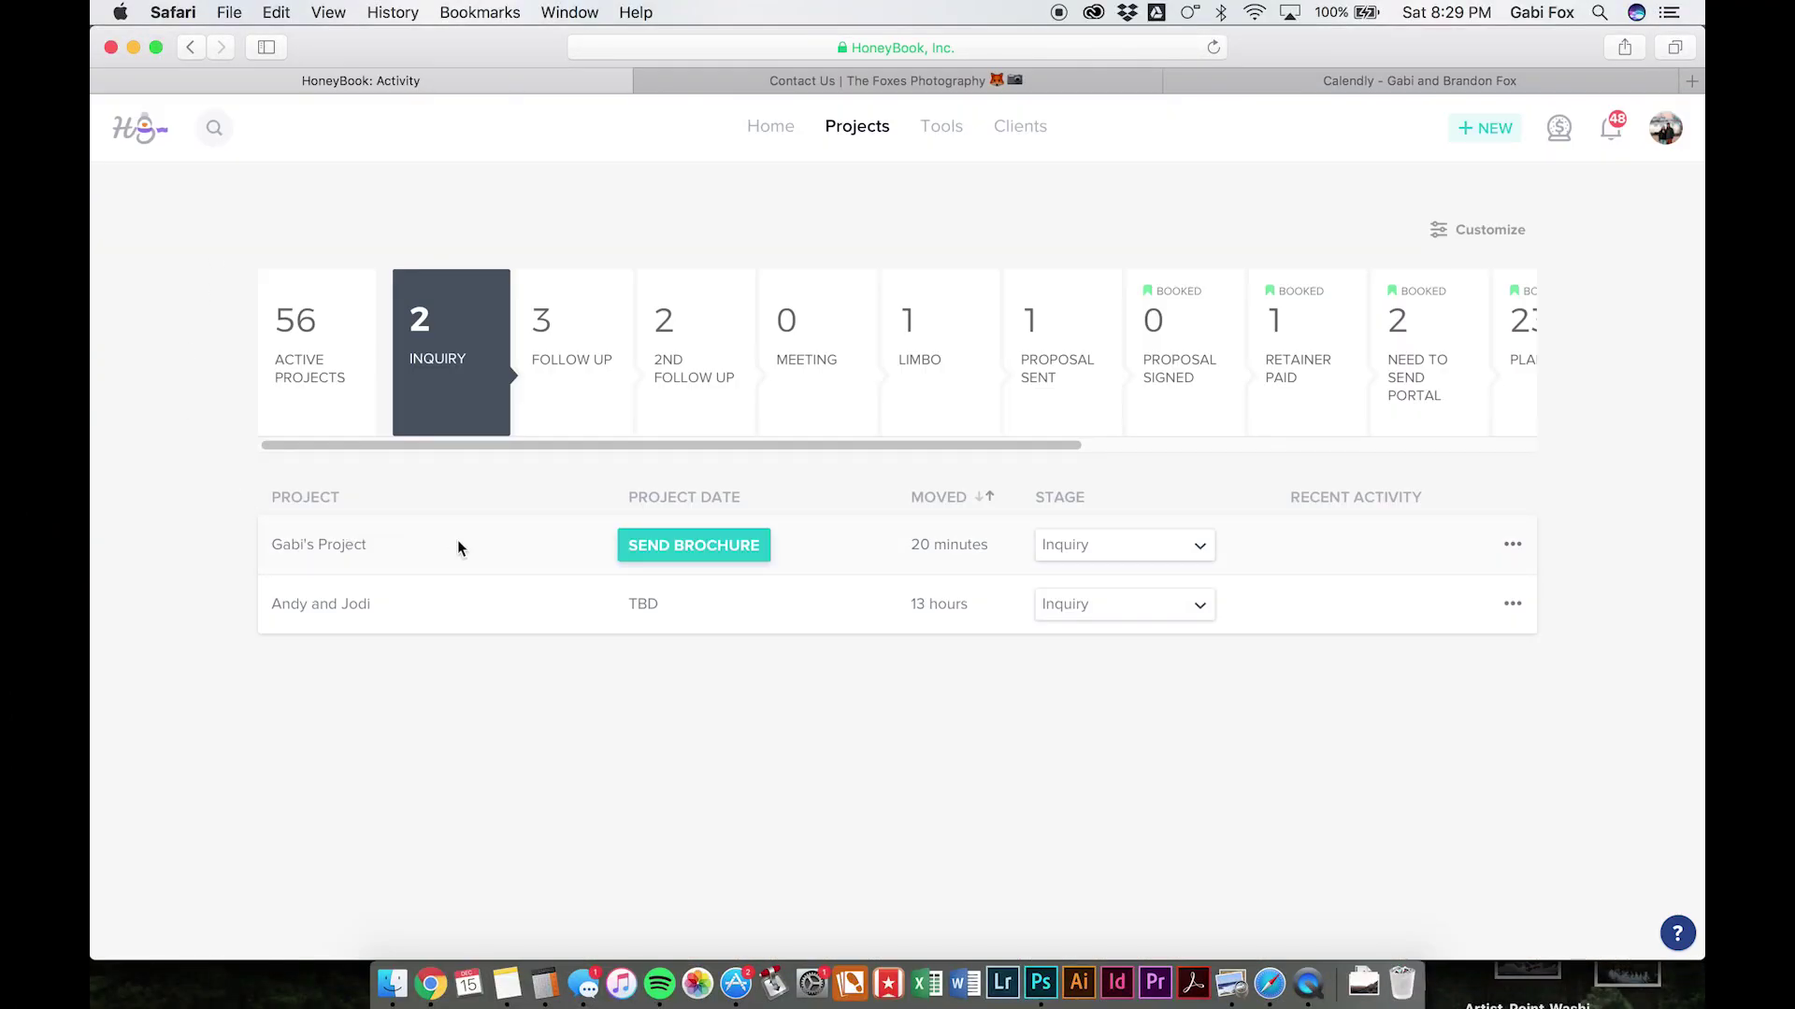
pyautogui.scroll(-3, 218, 387)
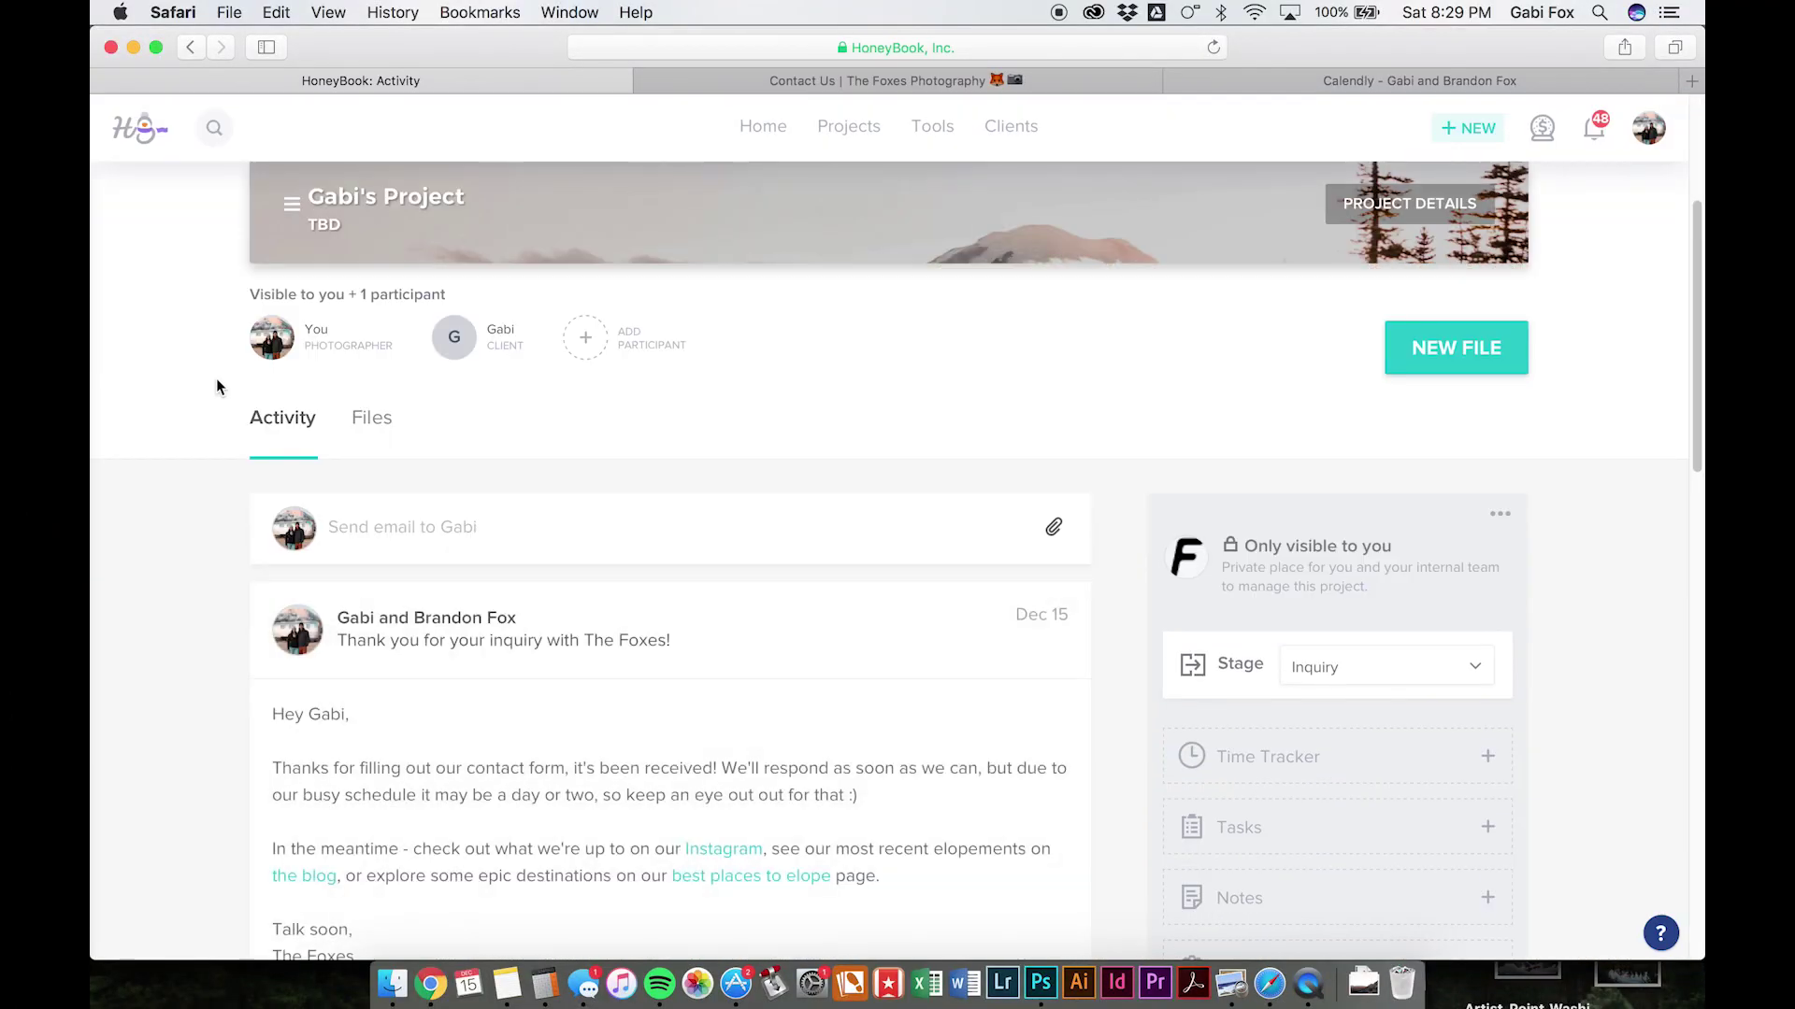
pyautogui.scroll(3, 217, 387)
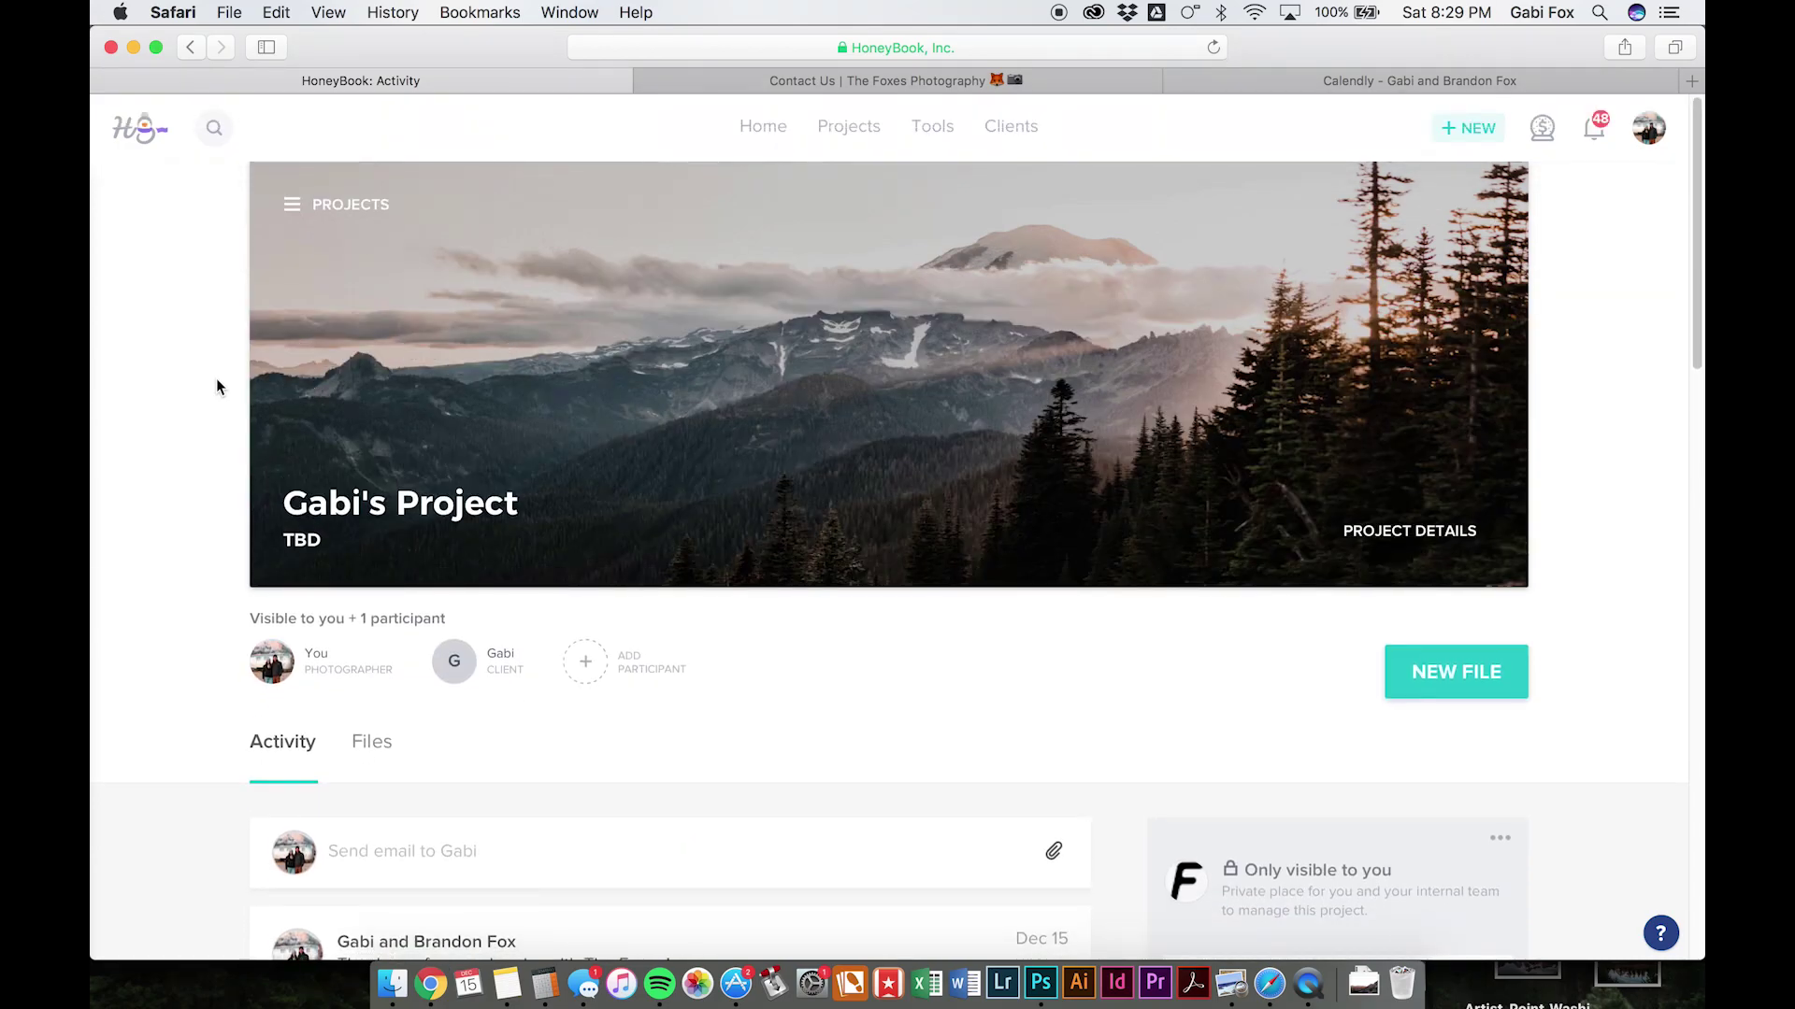
pyautogui.scroll(-1, 496, 368)
pyautogui.scroll(1, 413, 372)
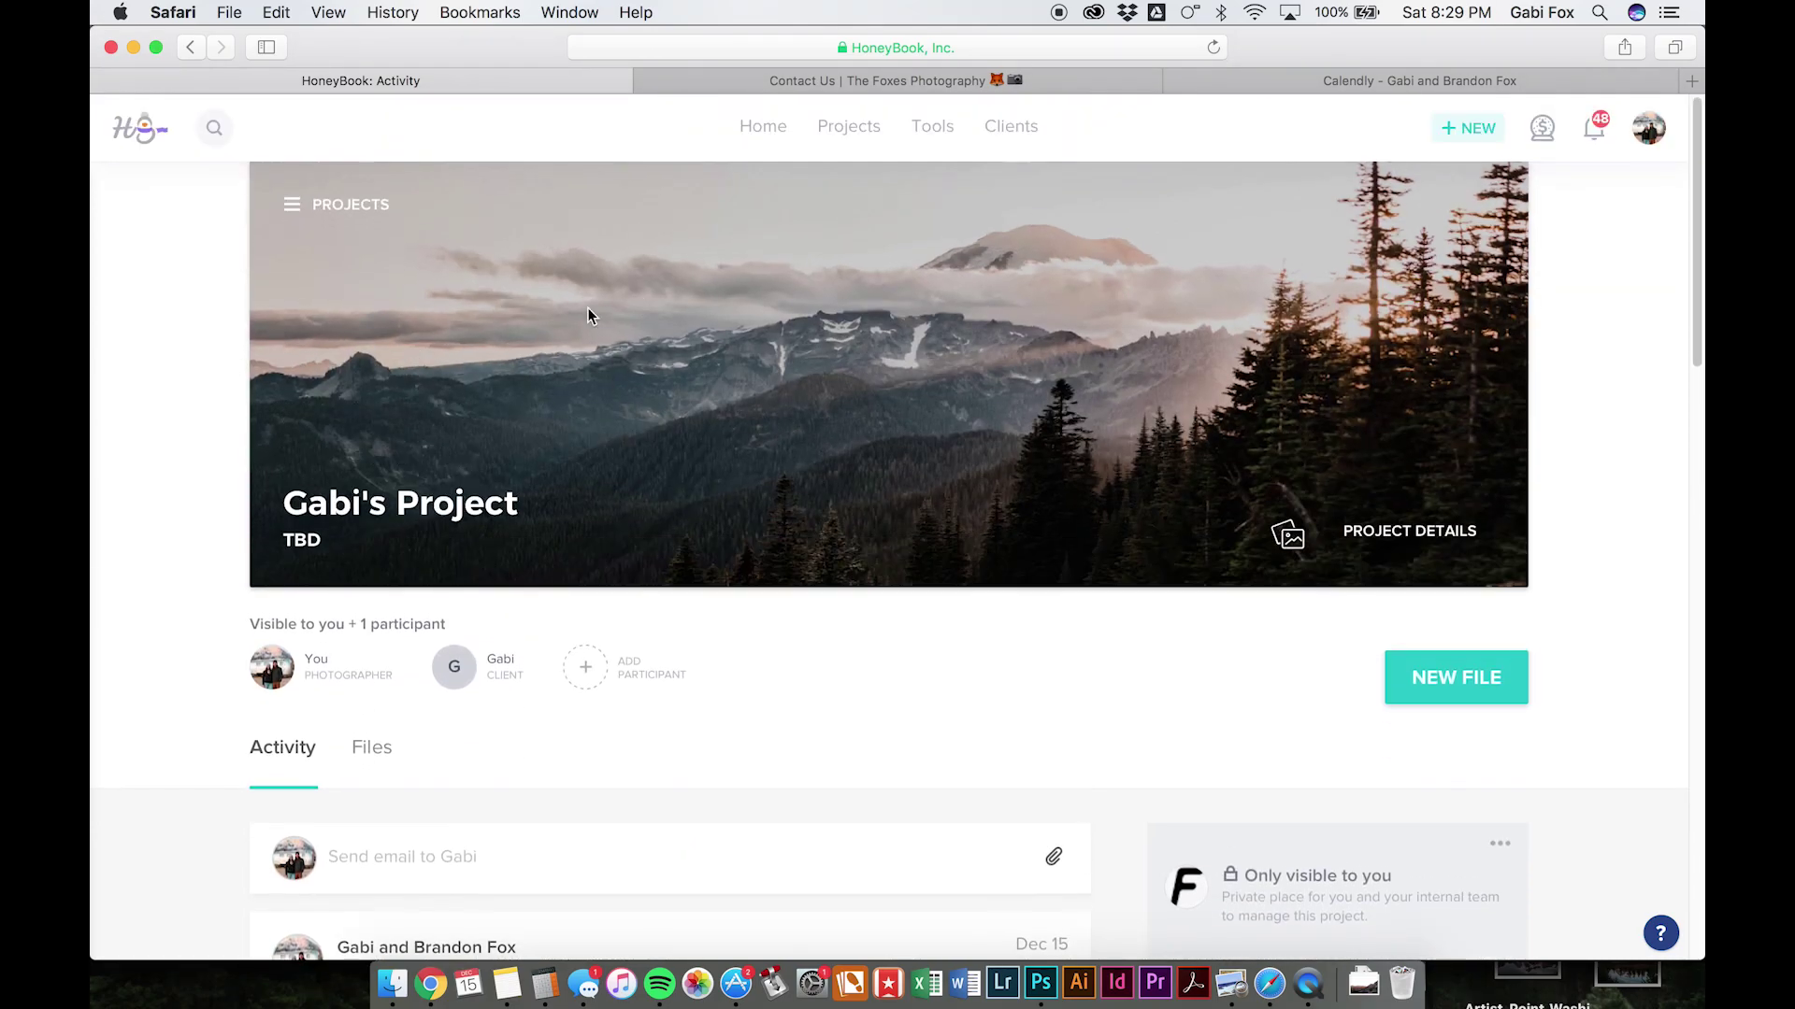
# Set the project's start date to Dec 26, 2018 in Project Details and save
pyautogui.click(1393, 537)
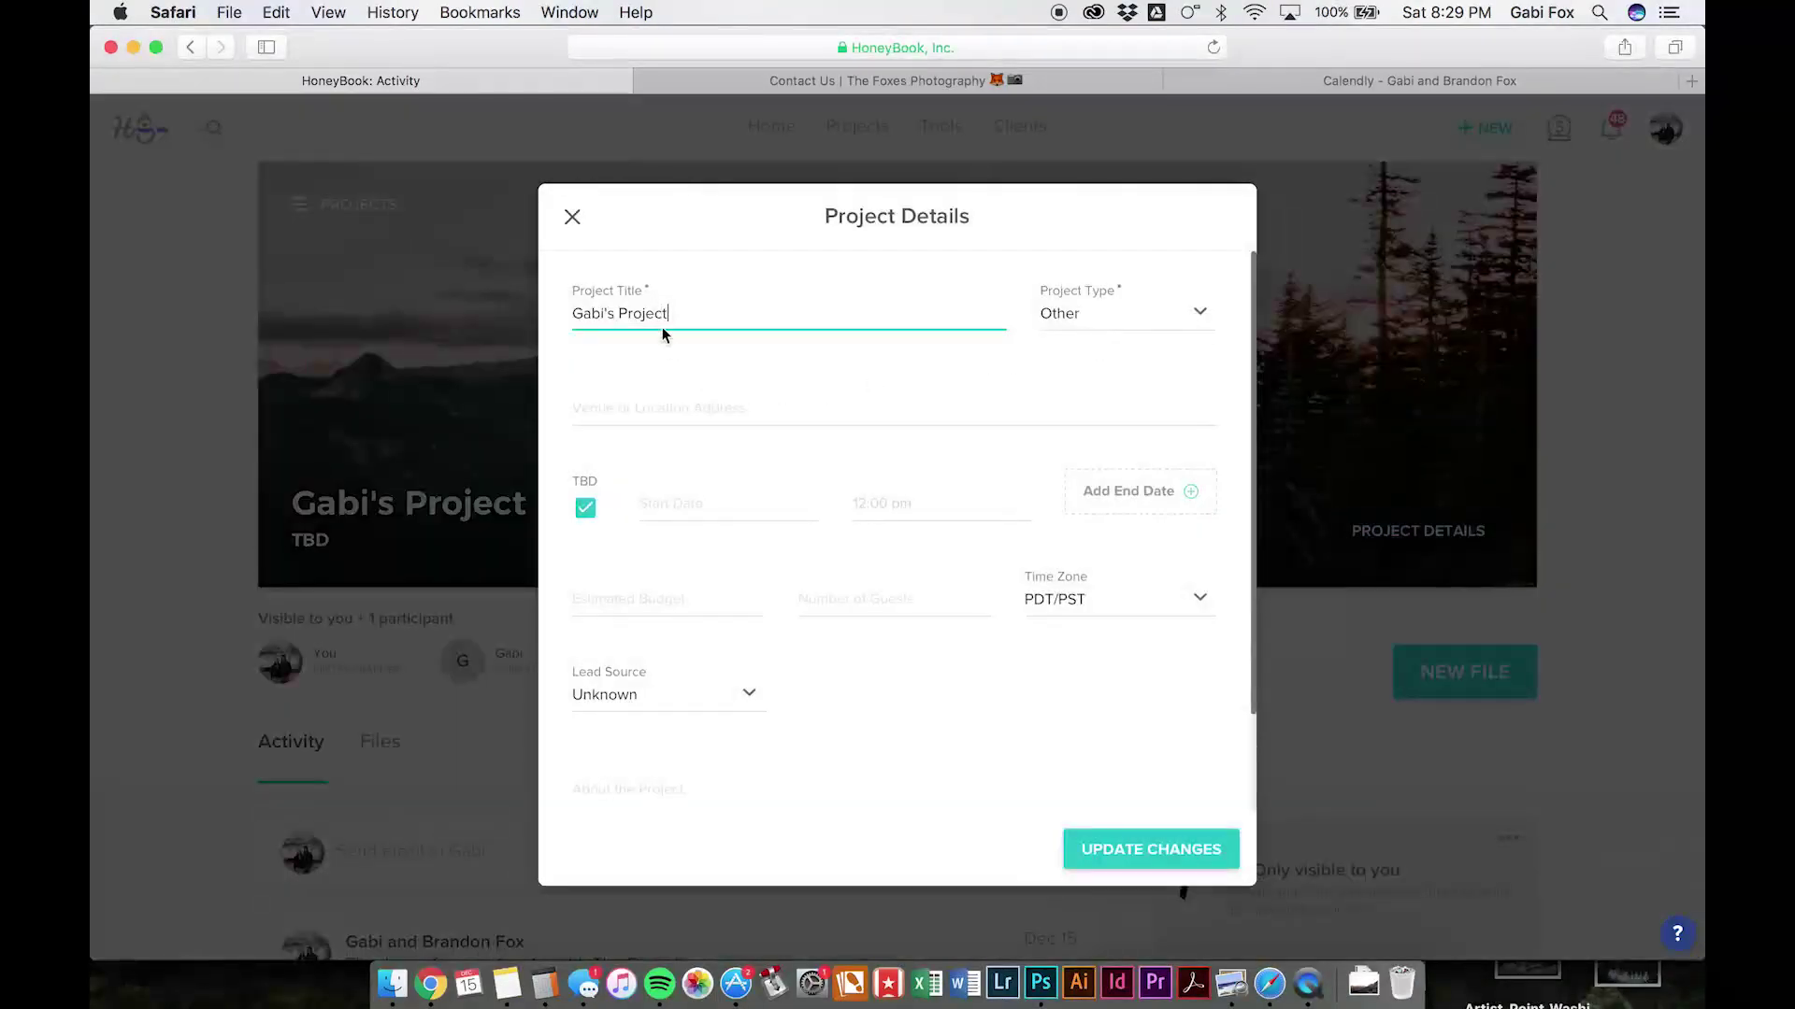
pyautogui.click(729, 503)
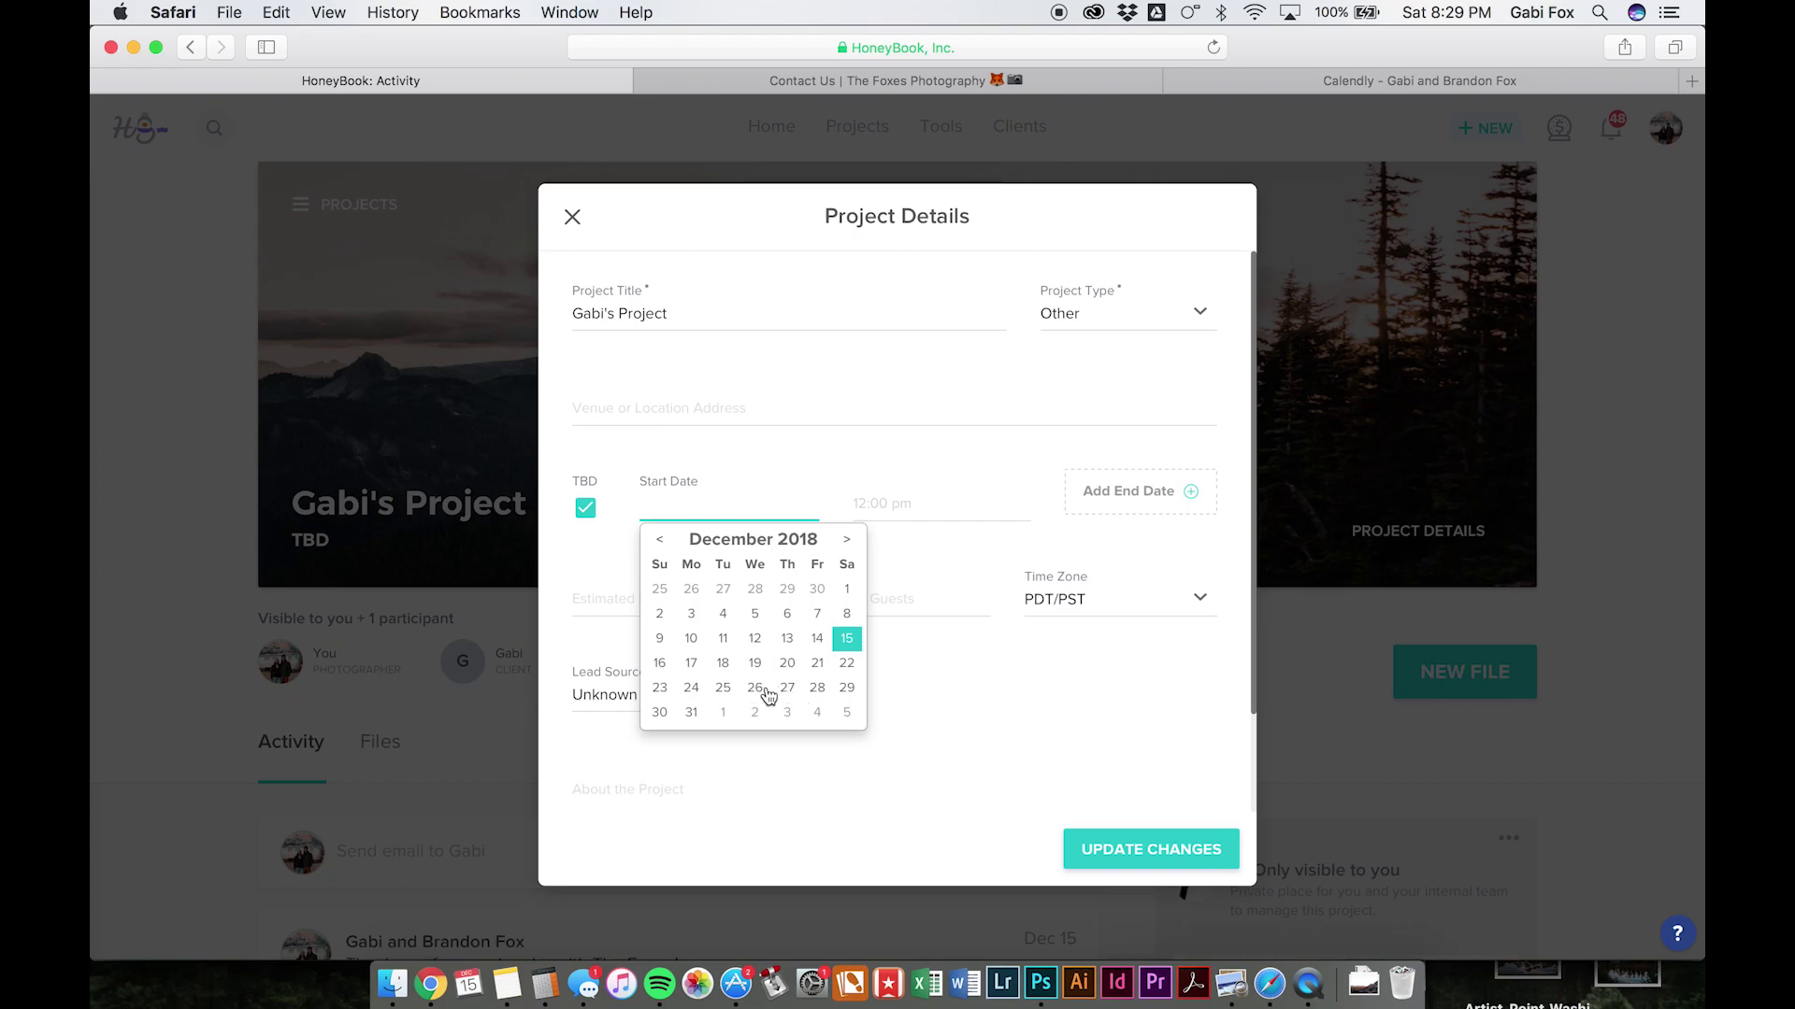
pyautogui.click(757, 691)
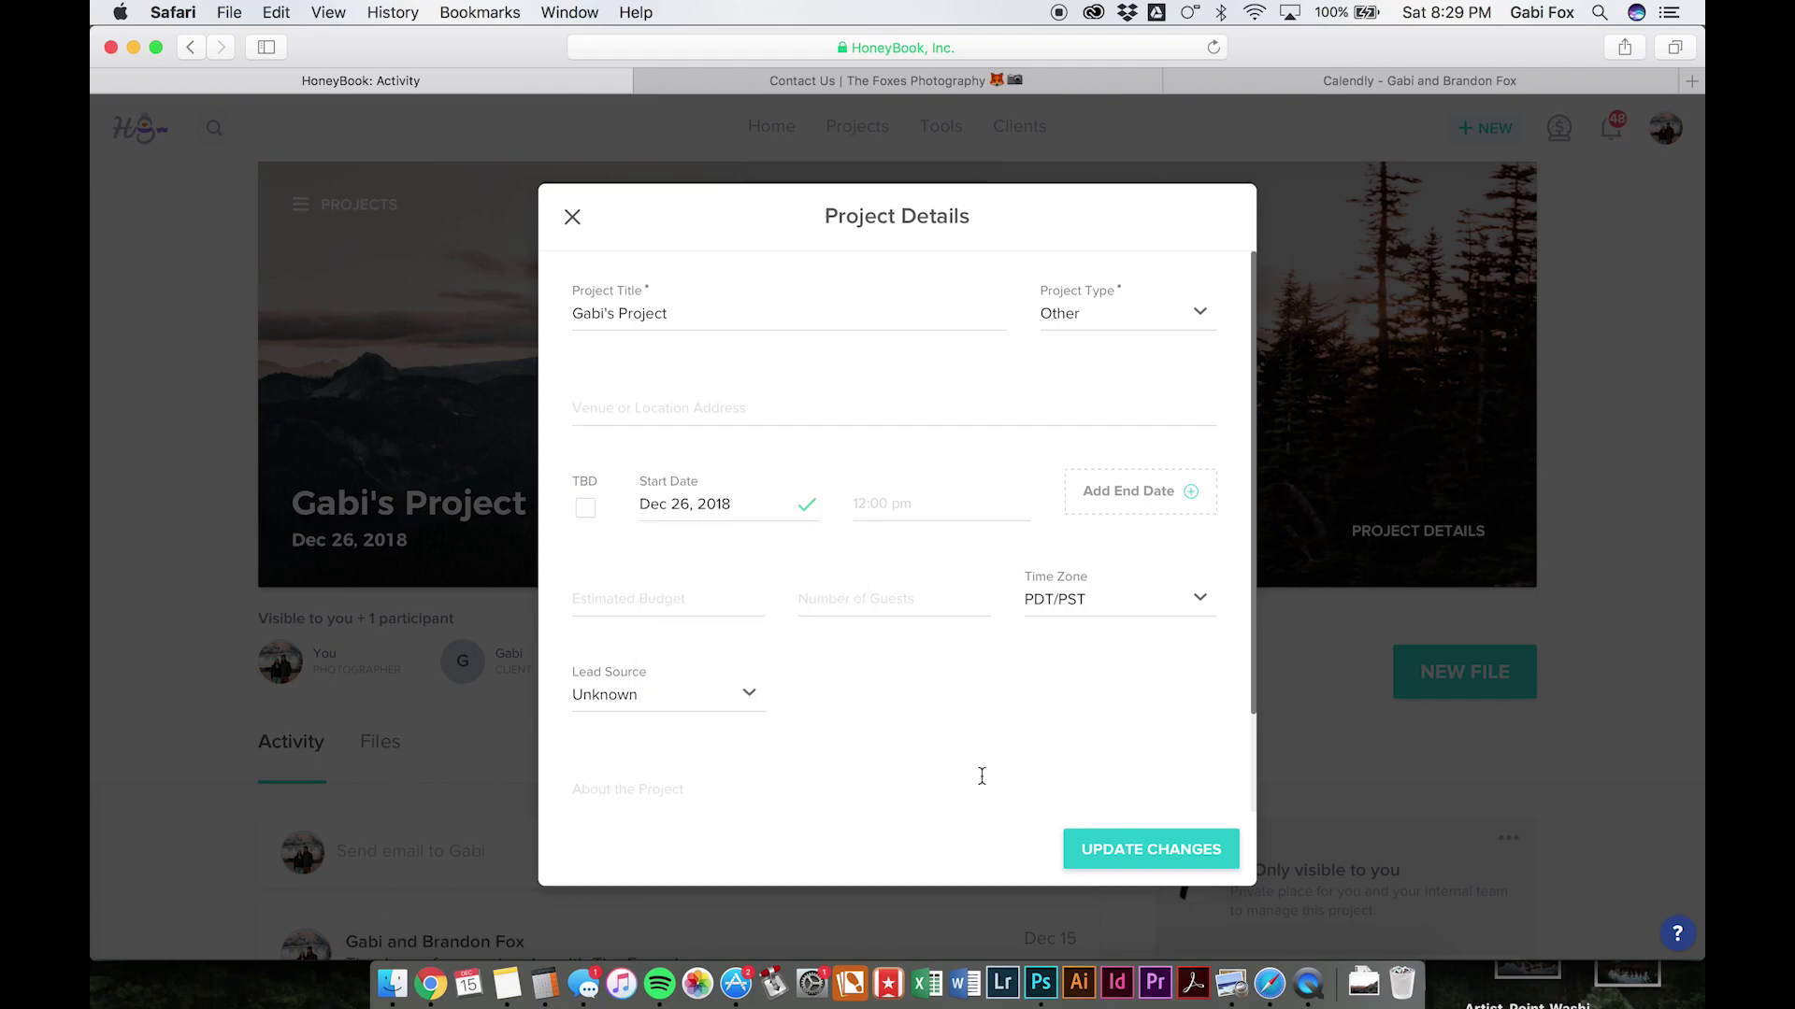
pyautogui.click(1137, 854)
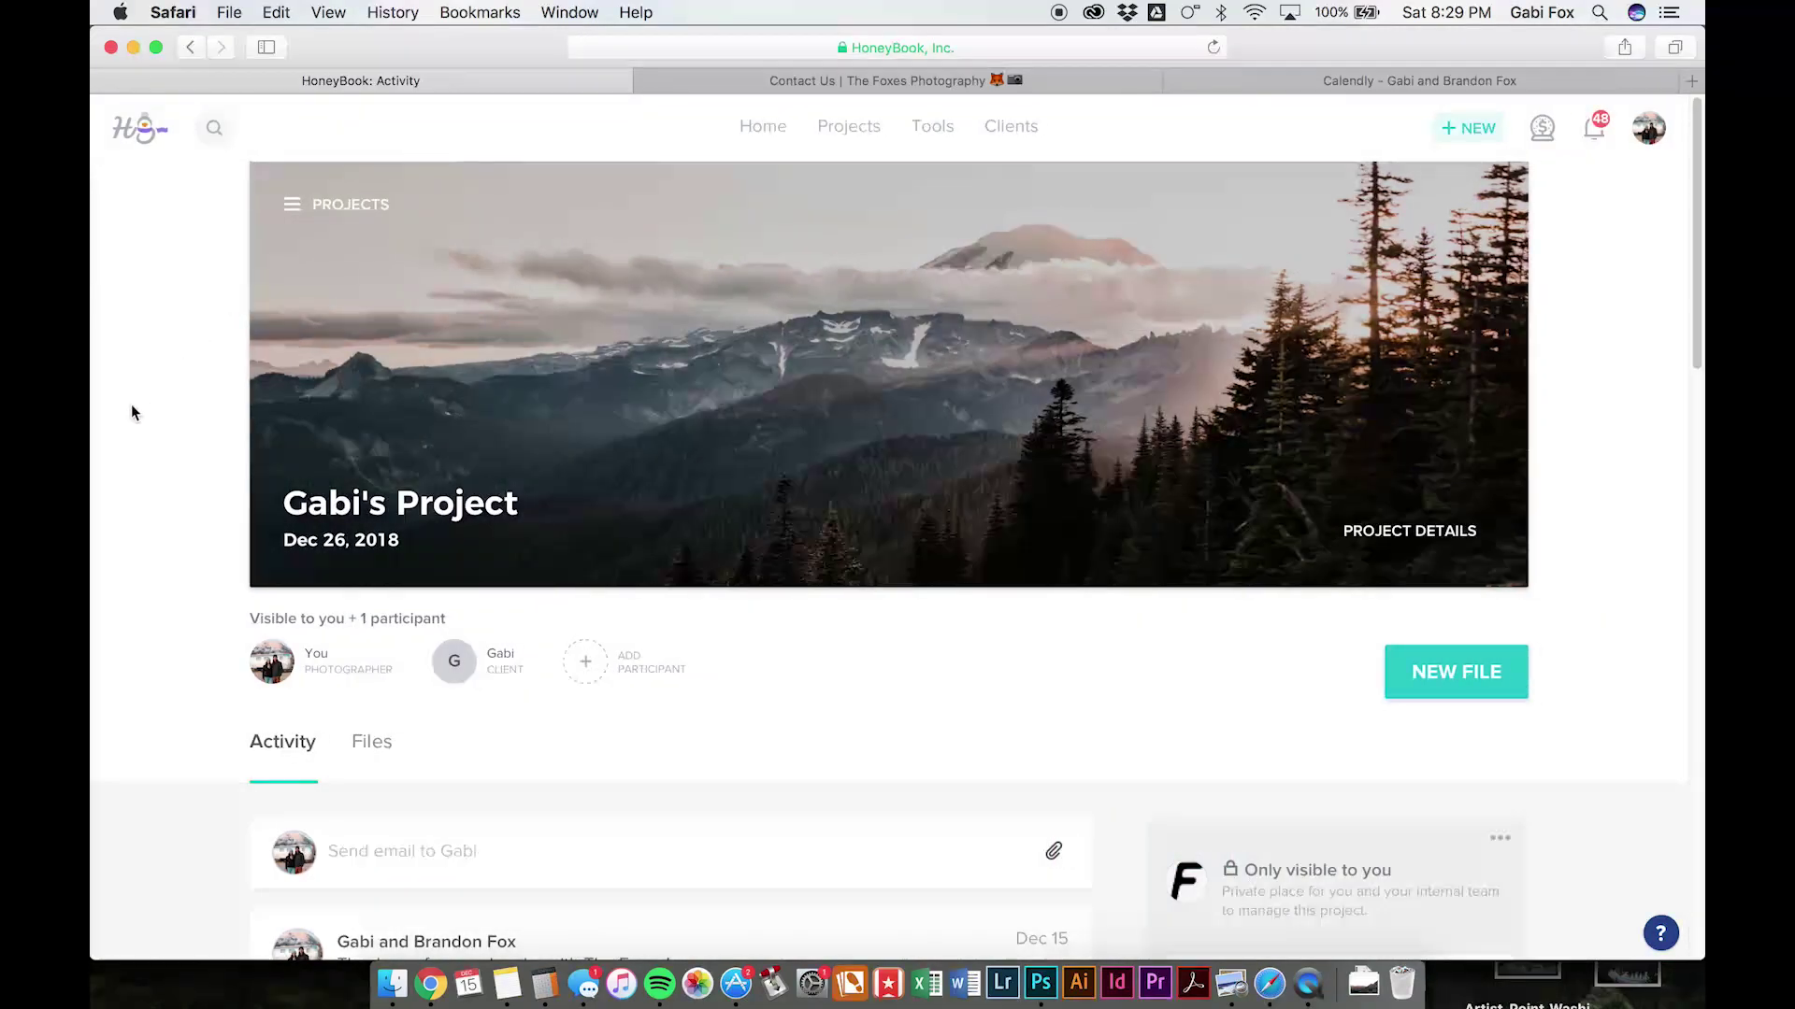
pyautogui.scroll(-5, 131, 409)
pyautogui.scroll(-10, 131, 412)
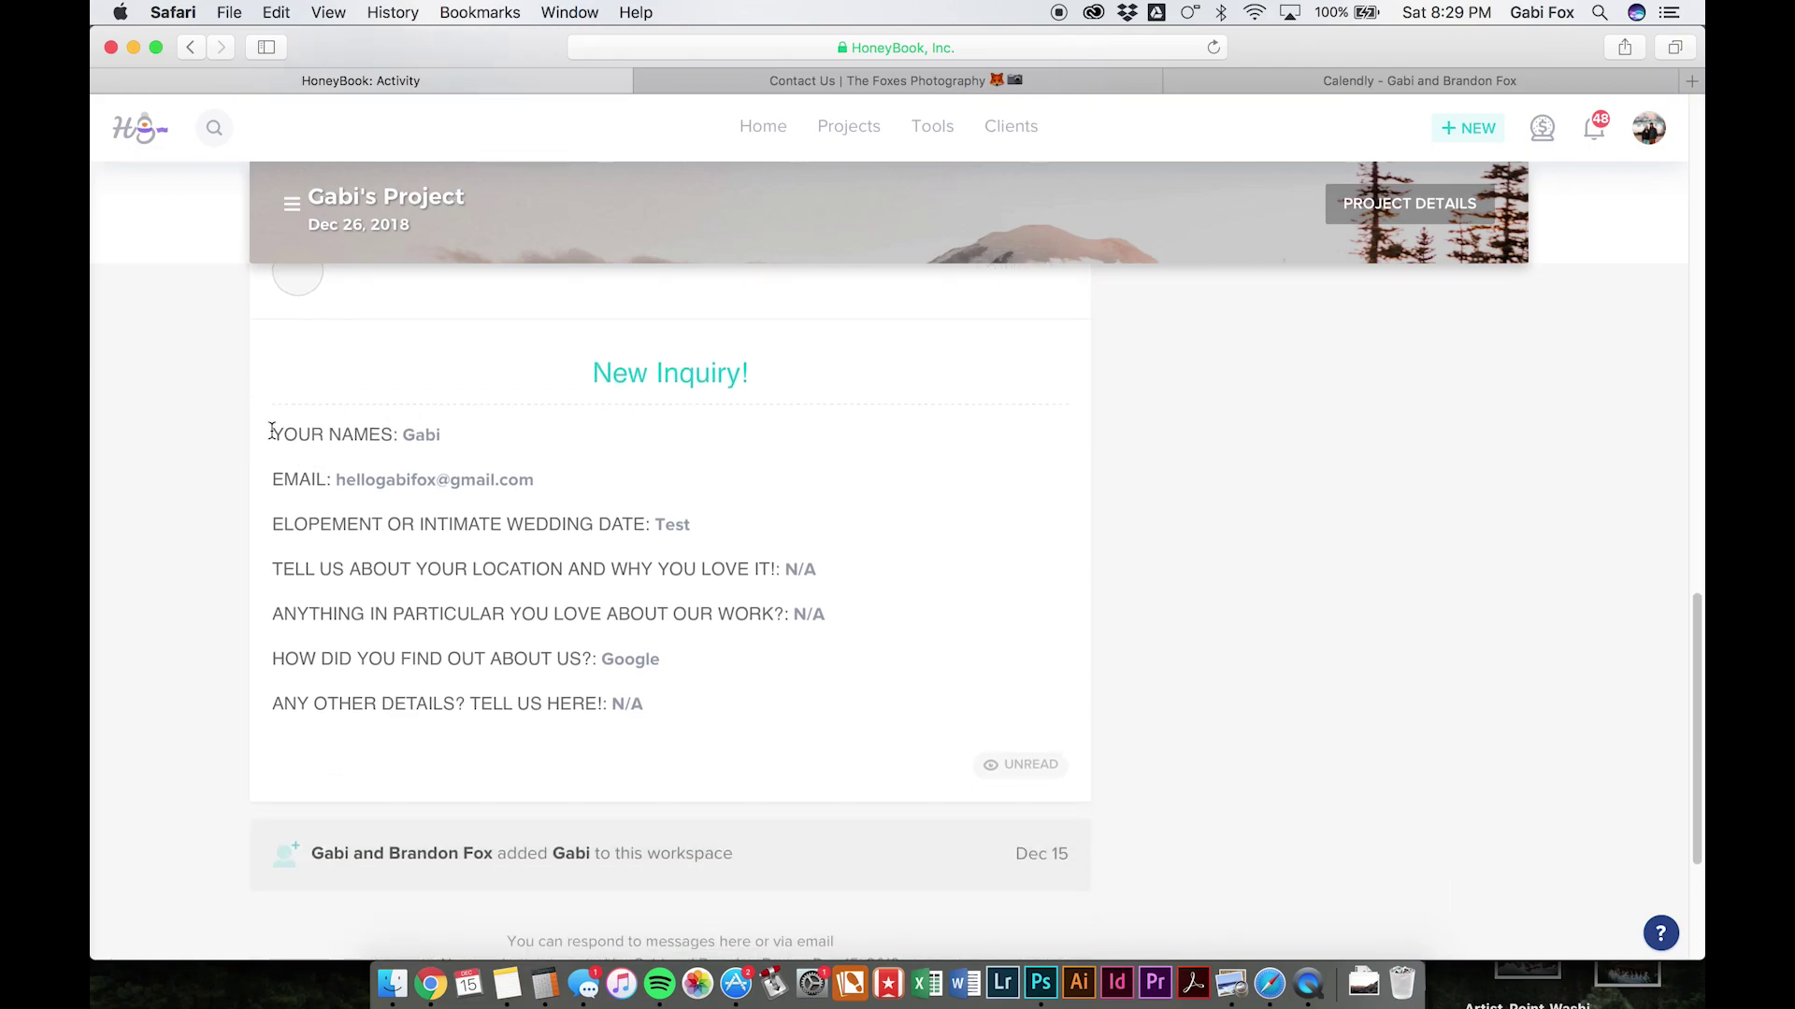
pyautogui.moveTo(272, 430); pyautogui.dragTo(720, 711)
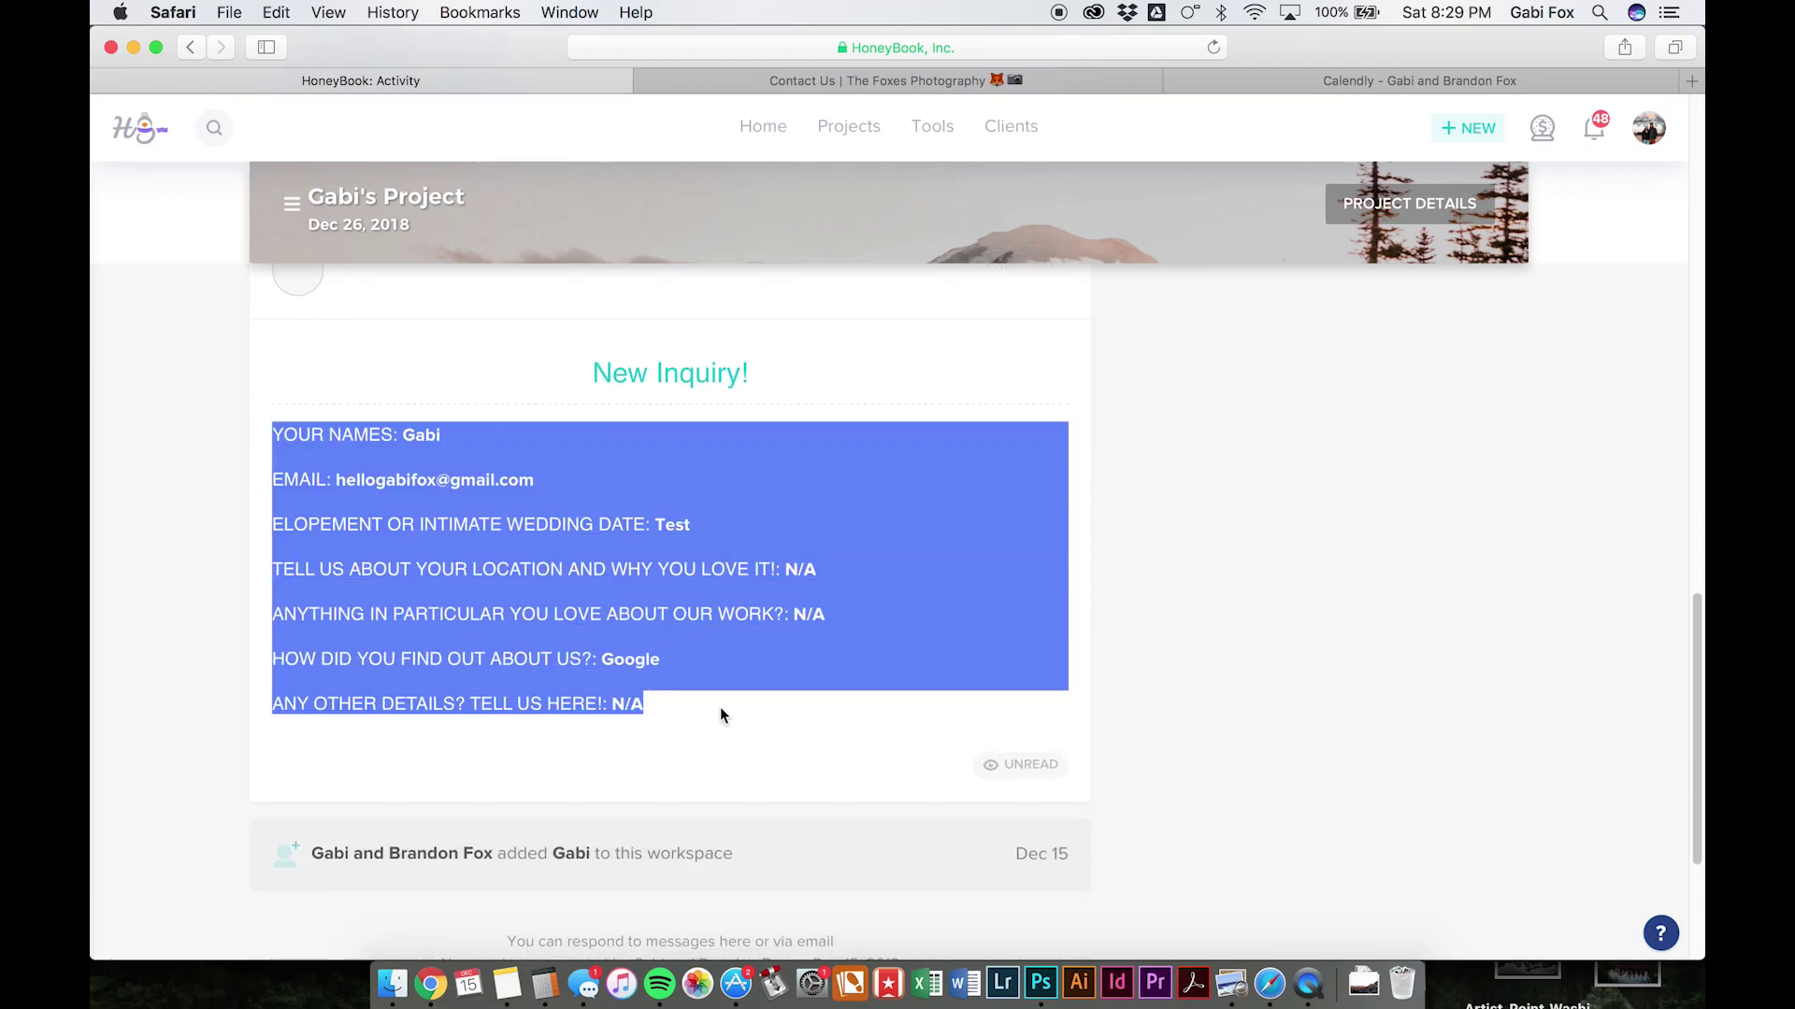
pyautogui.click(720, 708)
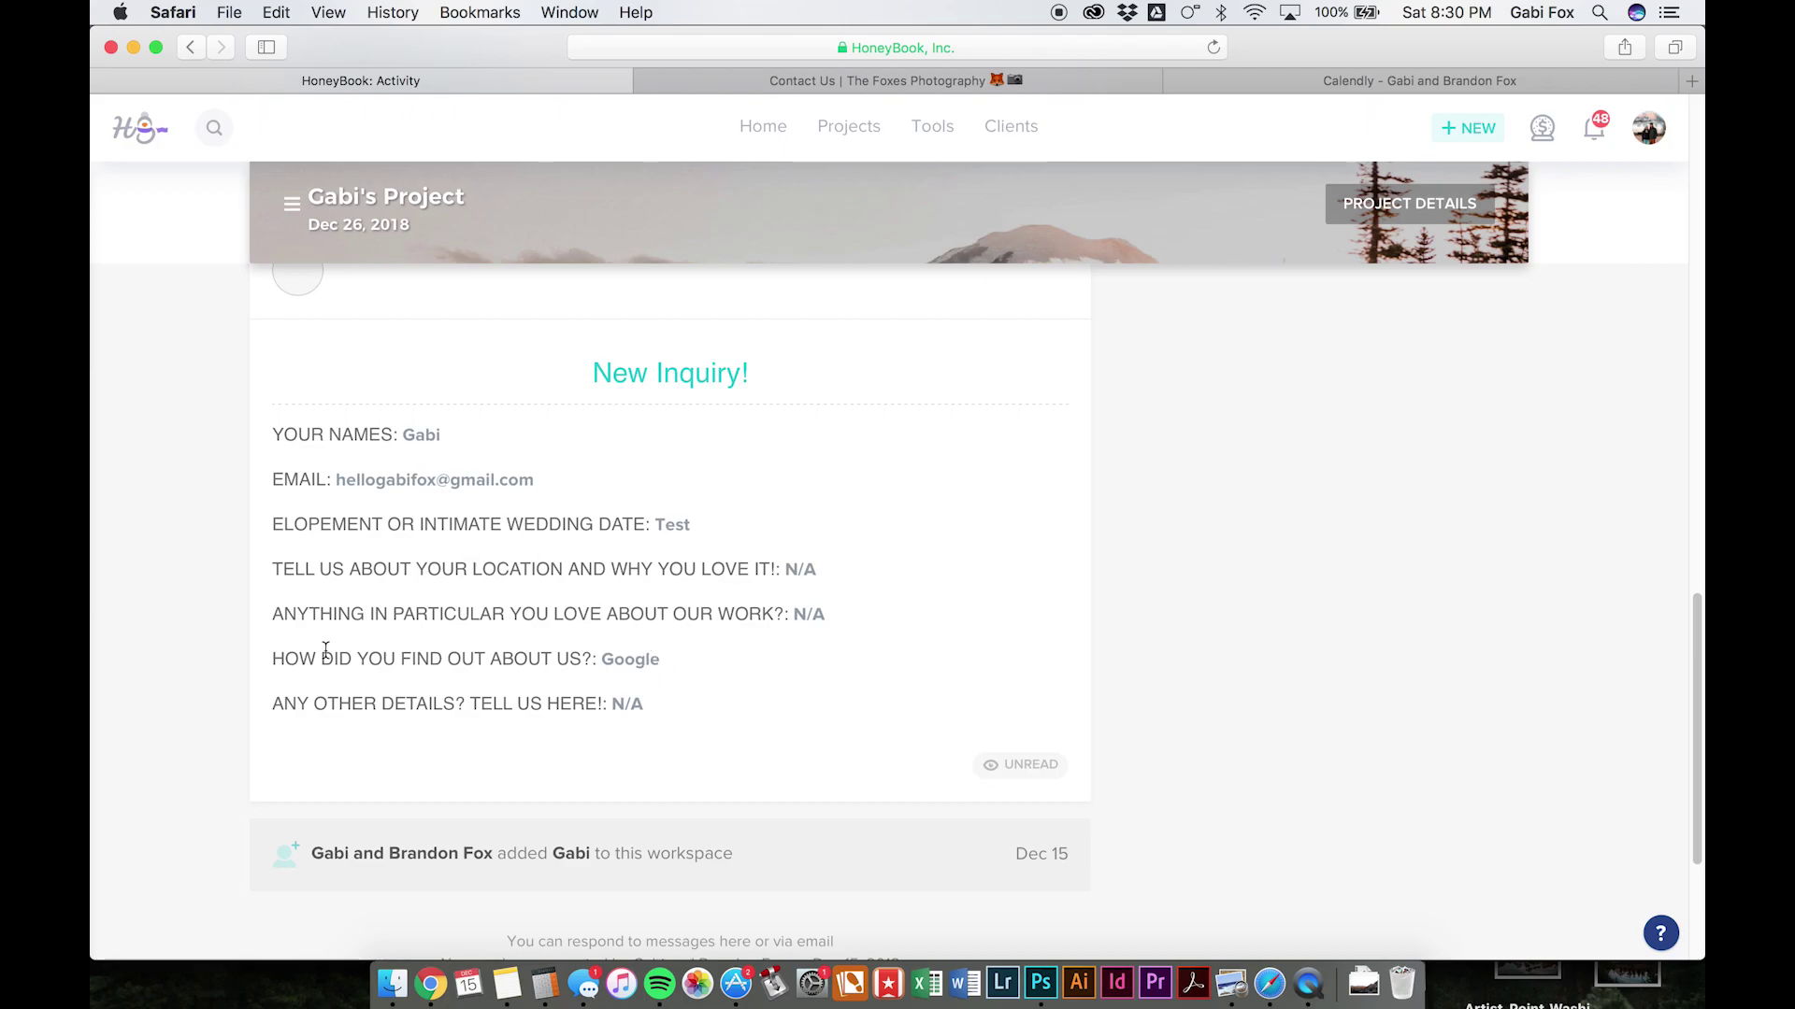
pyautogui.moveTo(274, 661); pyautogui.dragTo(669, 658)
pyautogui.click(681, 660)
pyautogui.doubleClick(632, 660)
pyautogui.click(670, 656)
pyautogui.scroll(-5, 669, 656)
pyautogui.scroll(4, 669, 656)
pyautogui.scroll(3, 670, 663)
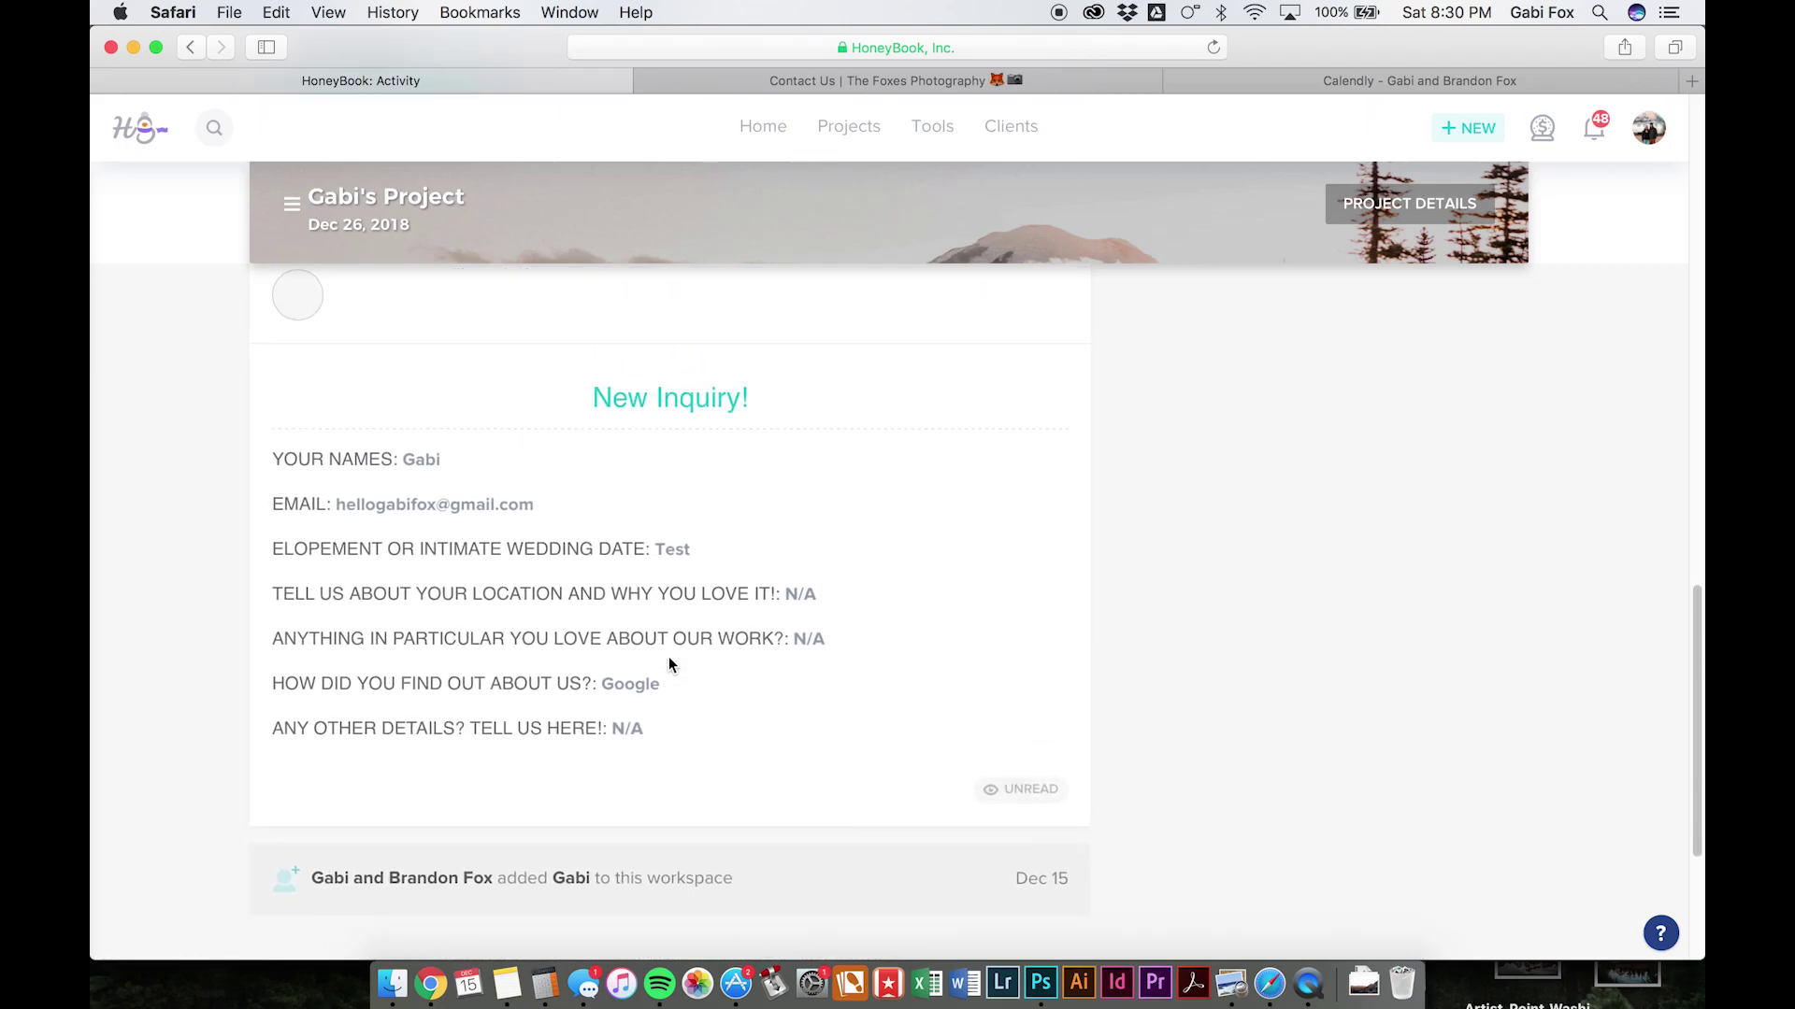
pyautogui.scroll(-1, 669, 657)
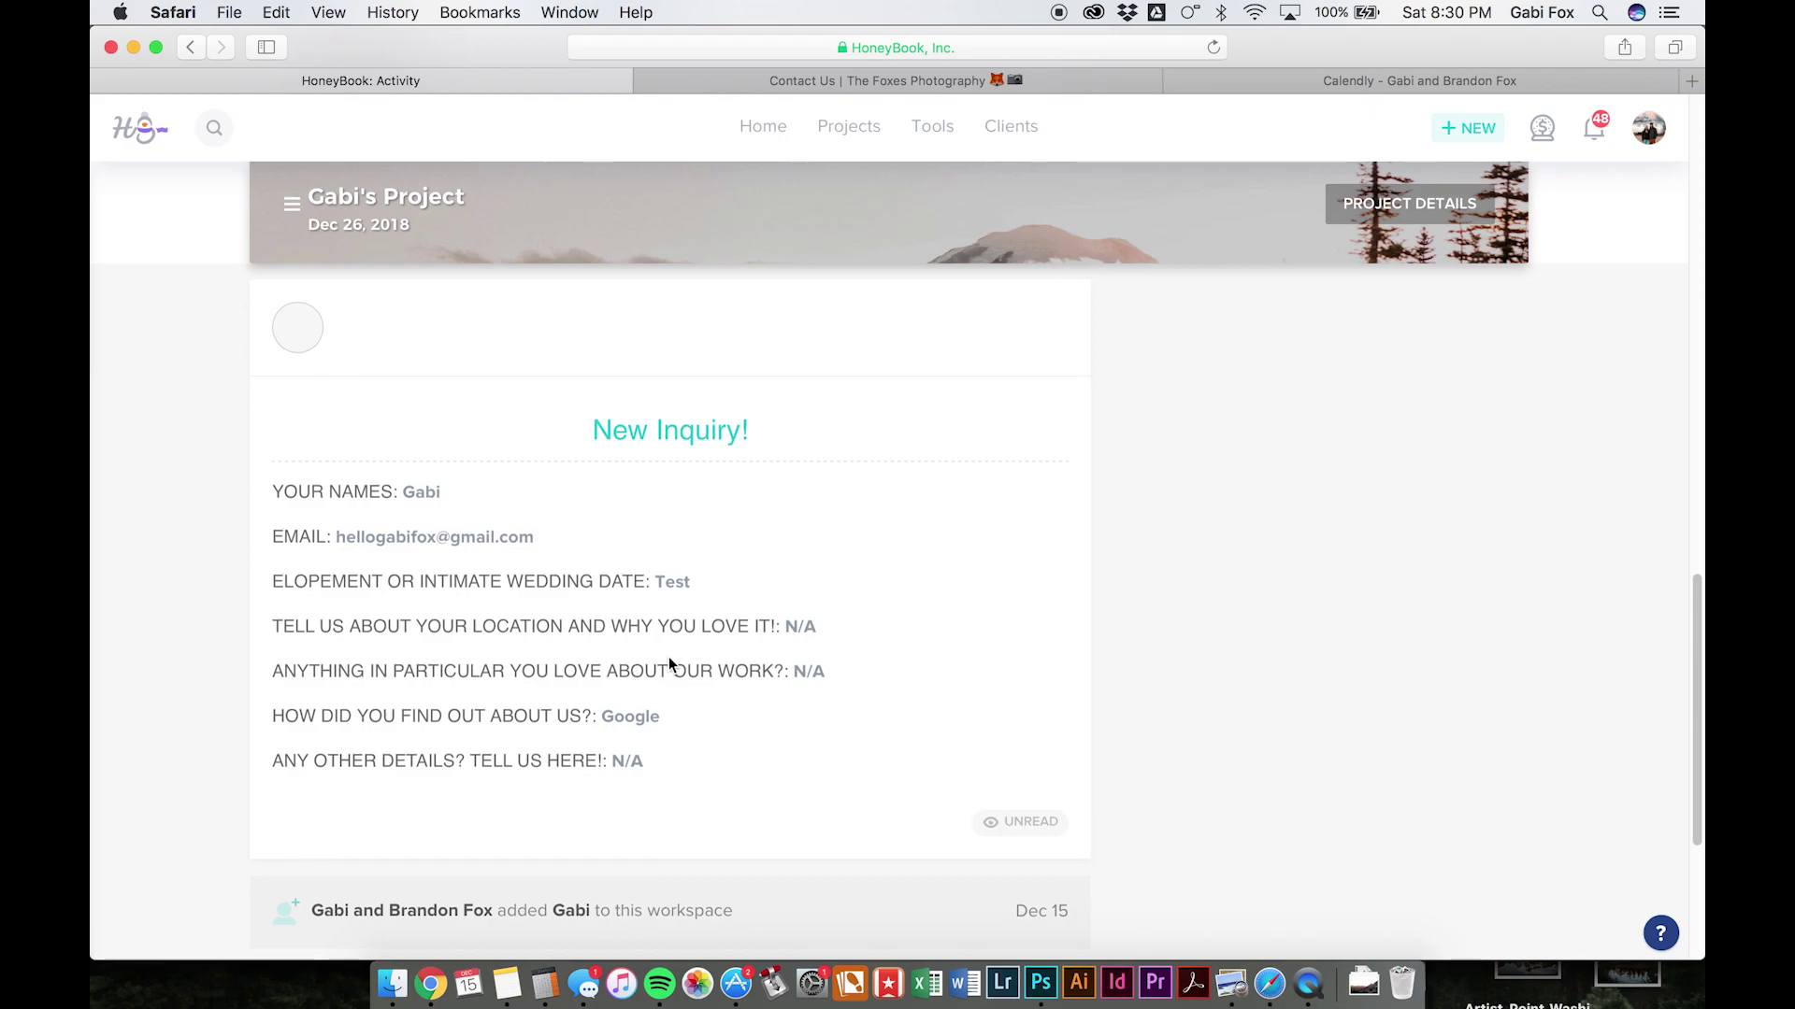
pyautogui.scroll(1, 669, 659)
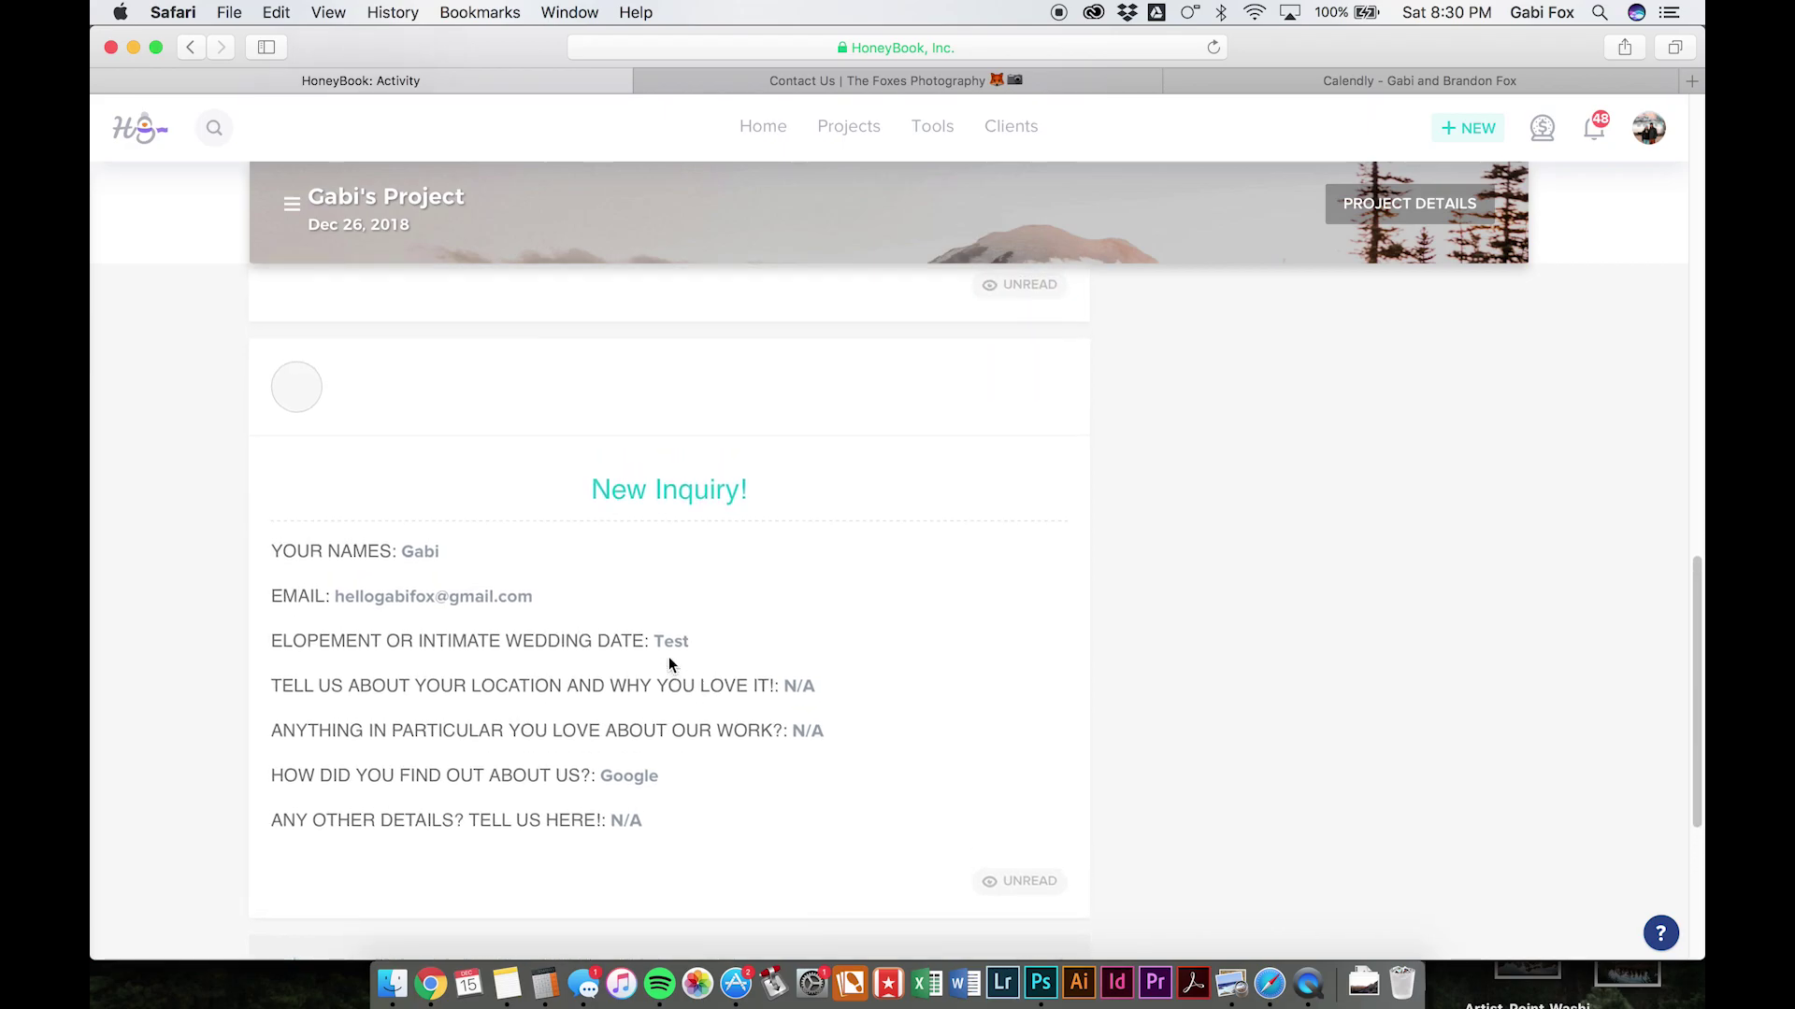
pyautogui.scroll(10, 670, 657)
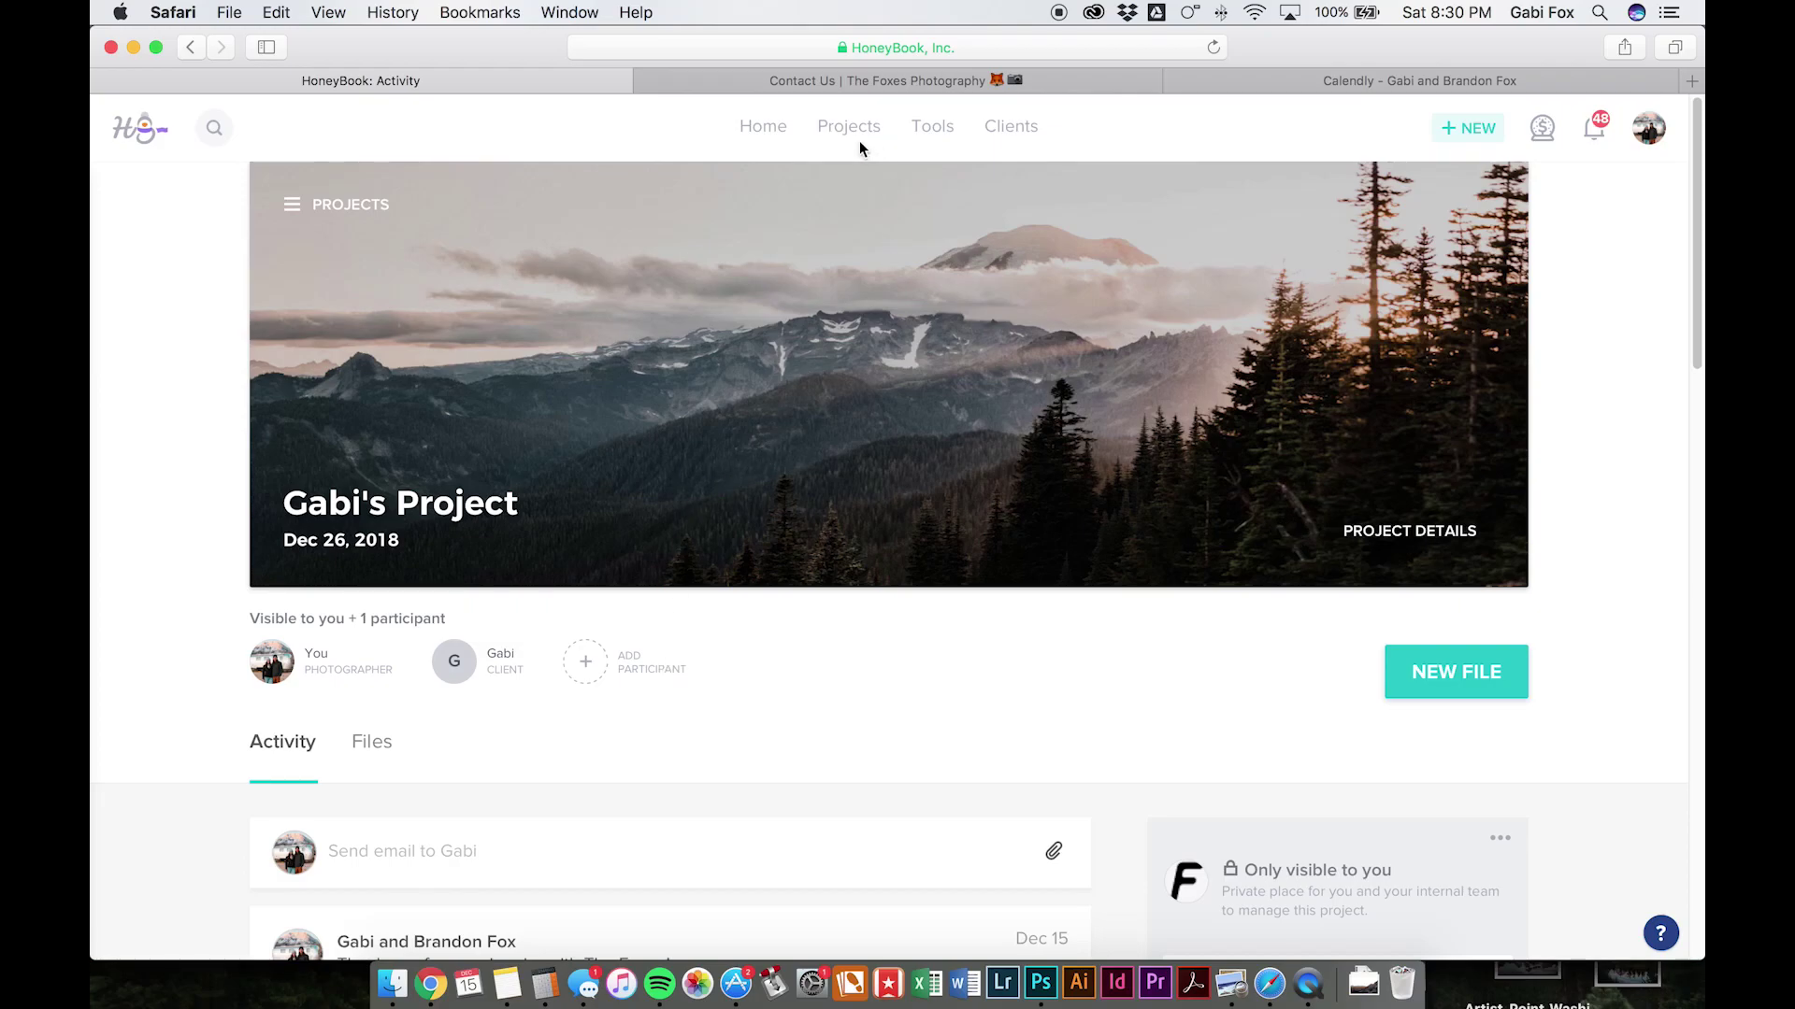
# Go to the Templates library from Tools and look over the Invoice (3) category
pyautogui.click(937, 123)
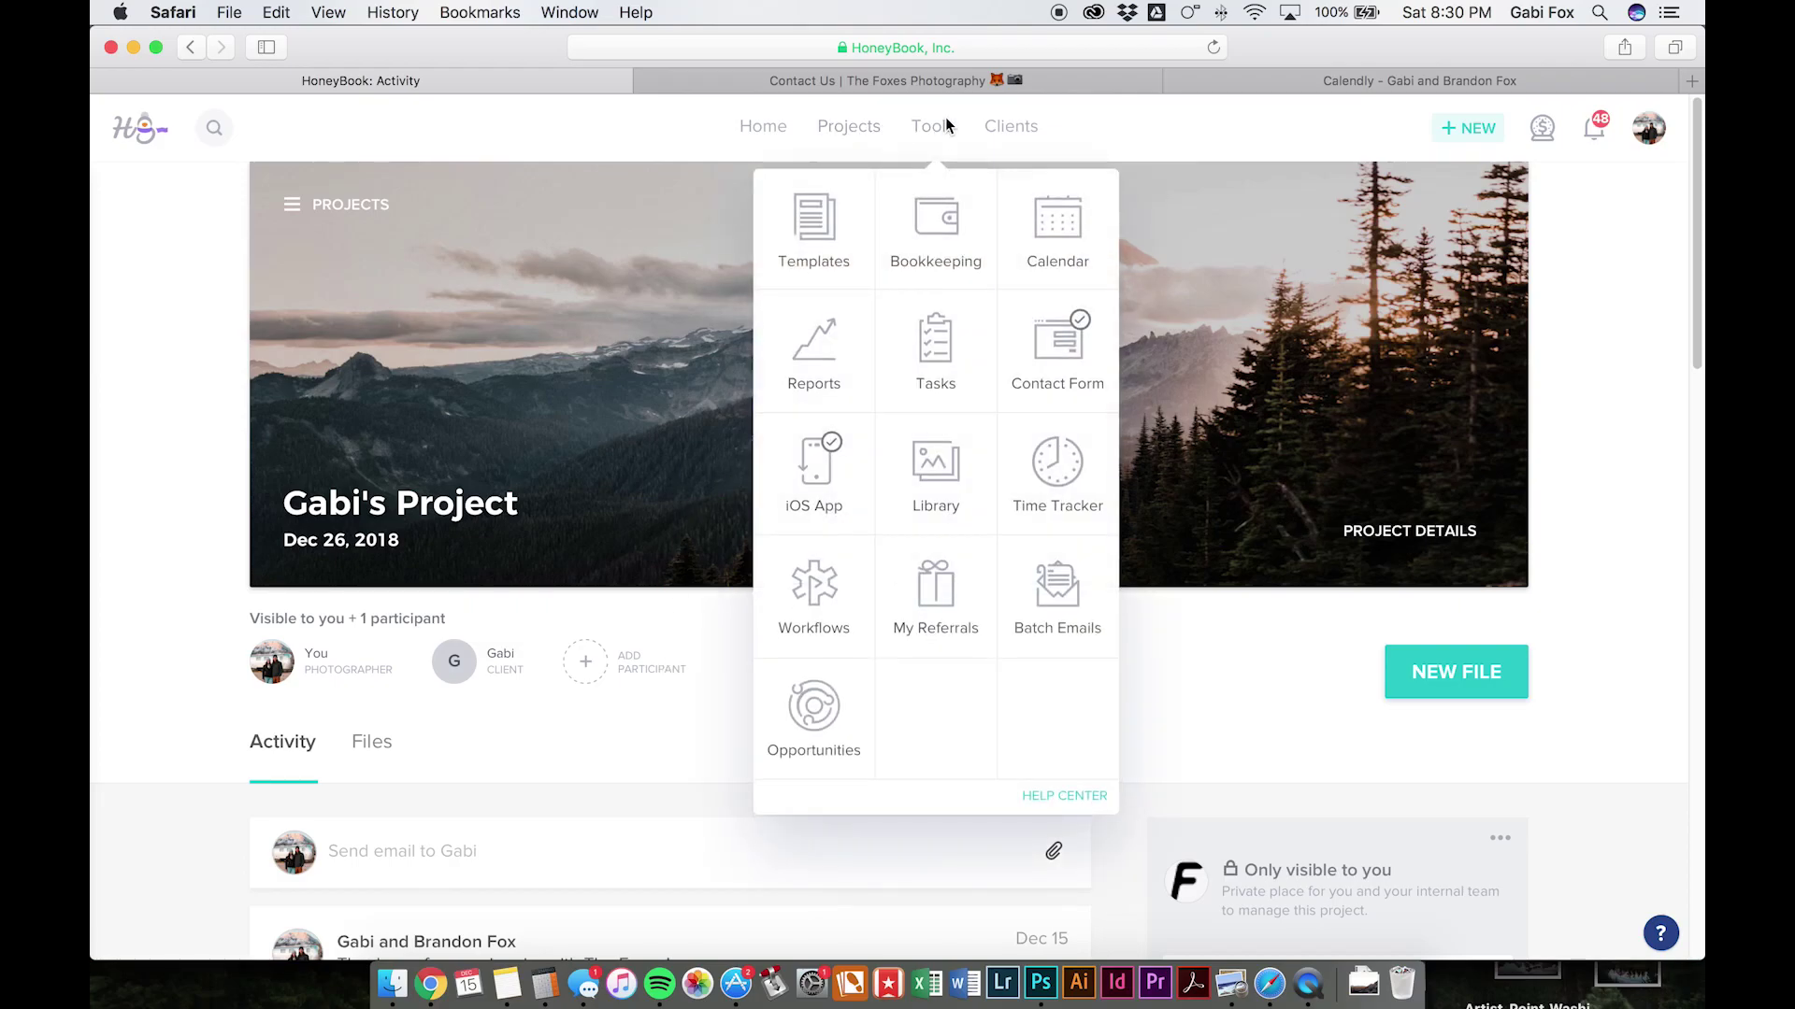
pyautogui.click(825, 233)
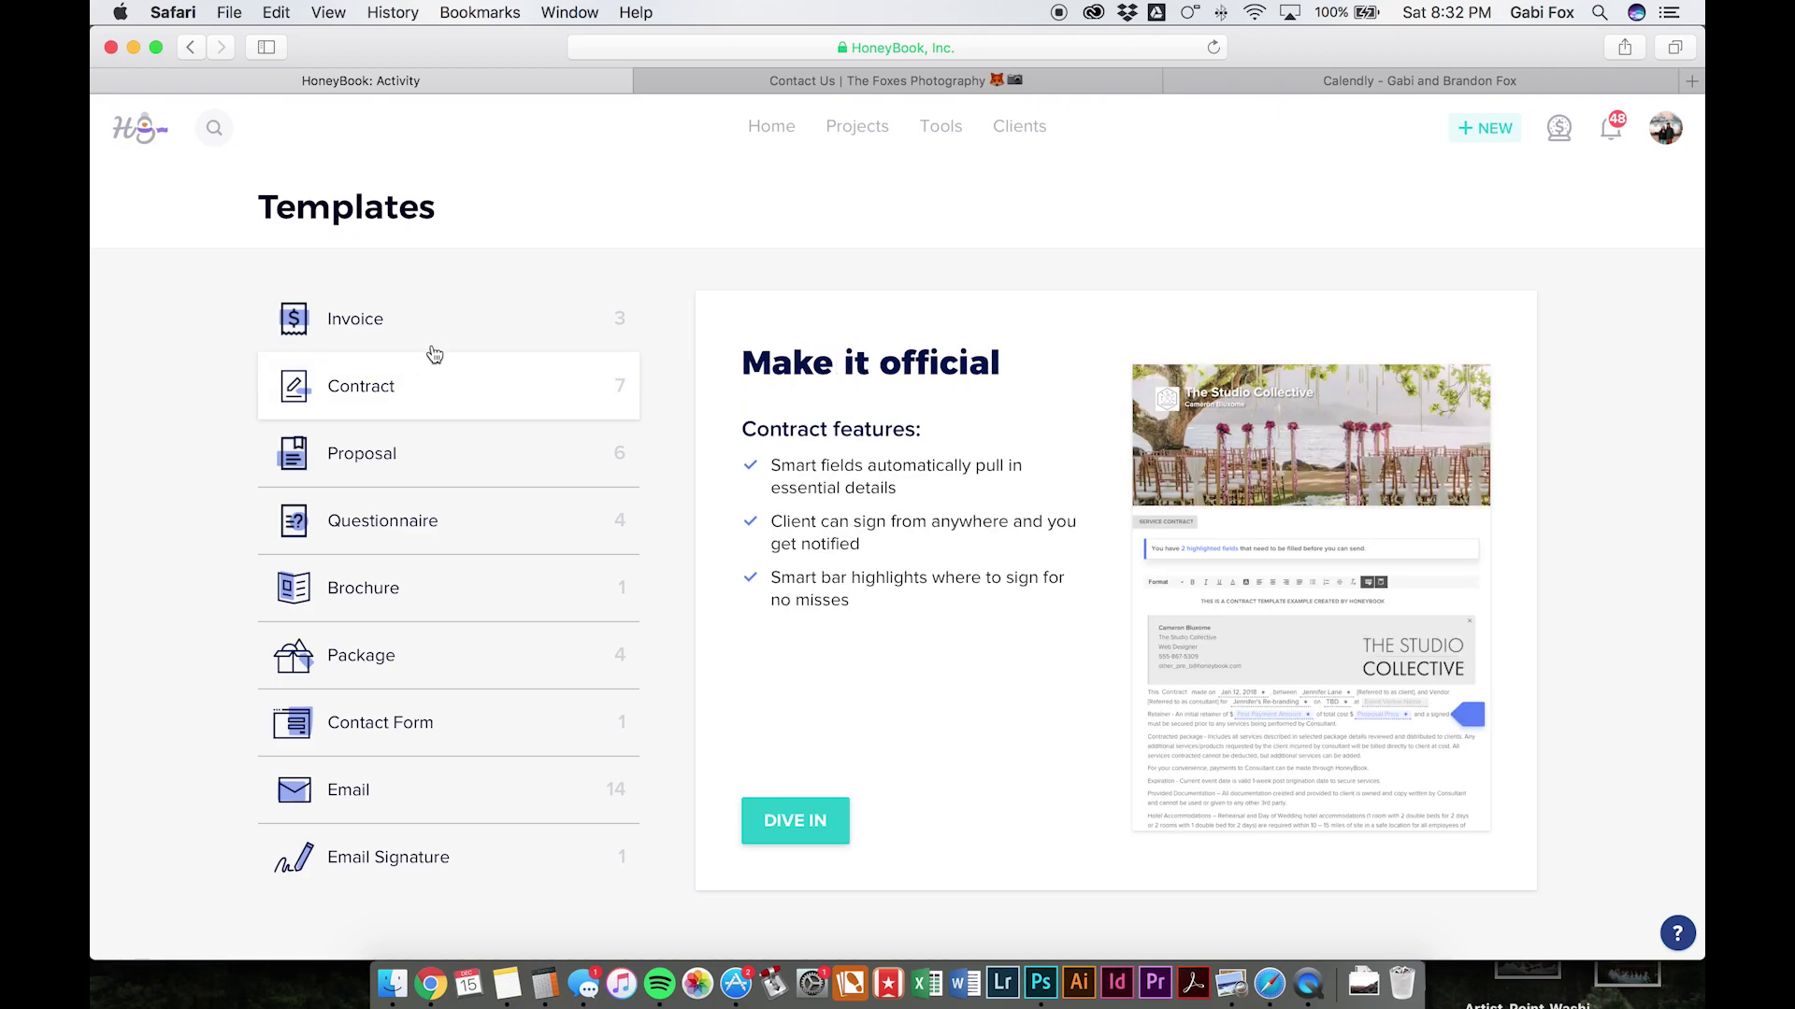
pyautogui.moveTo(416, 401)
pyautogui.moveTo(402, 338)
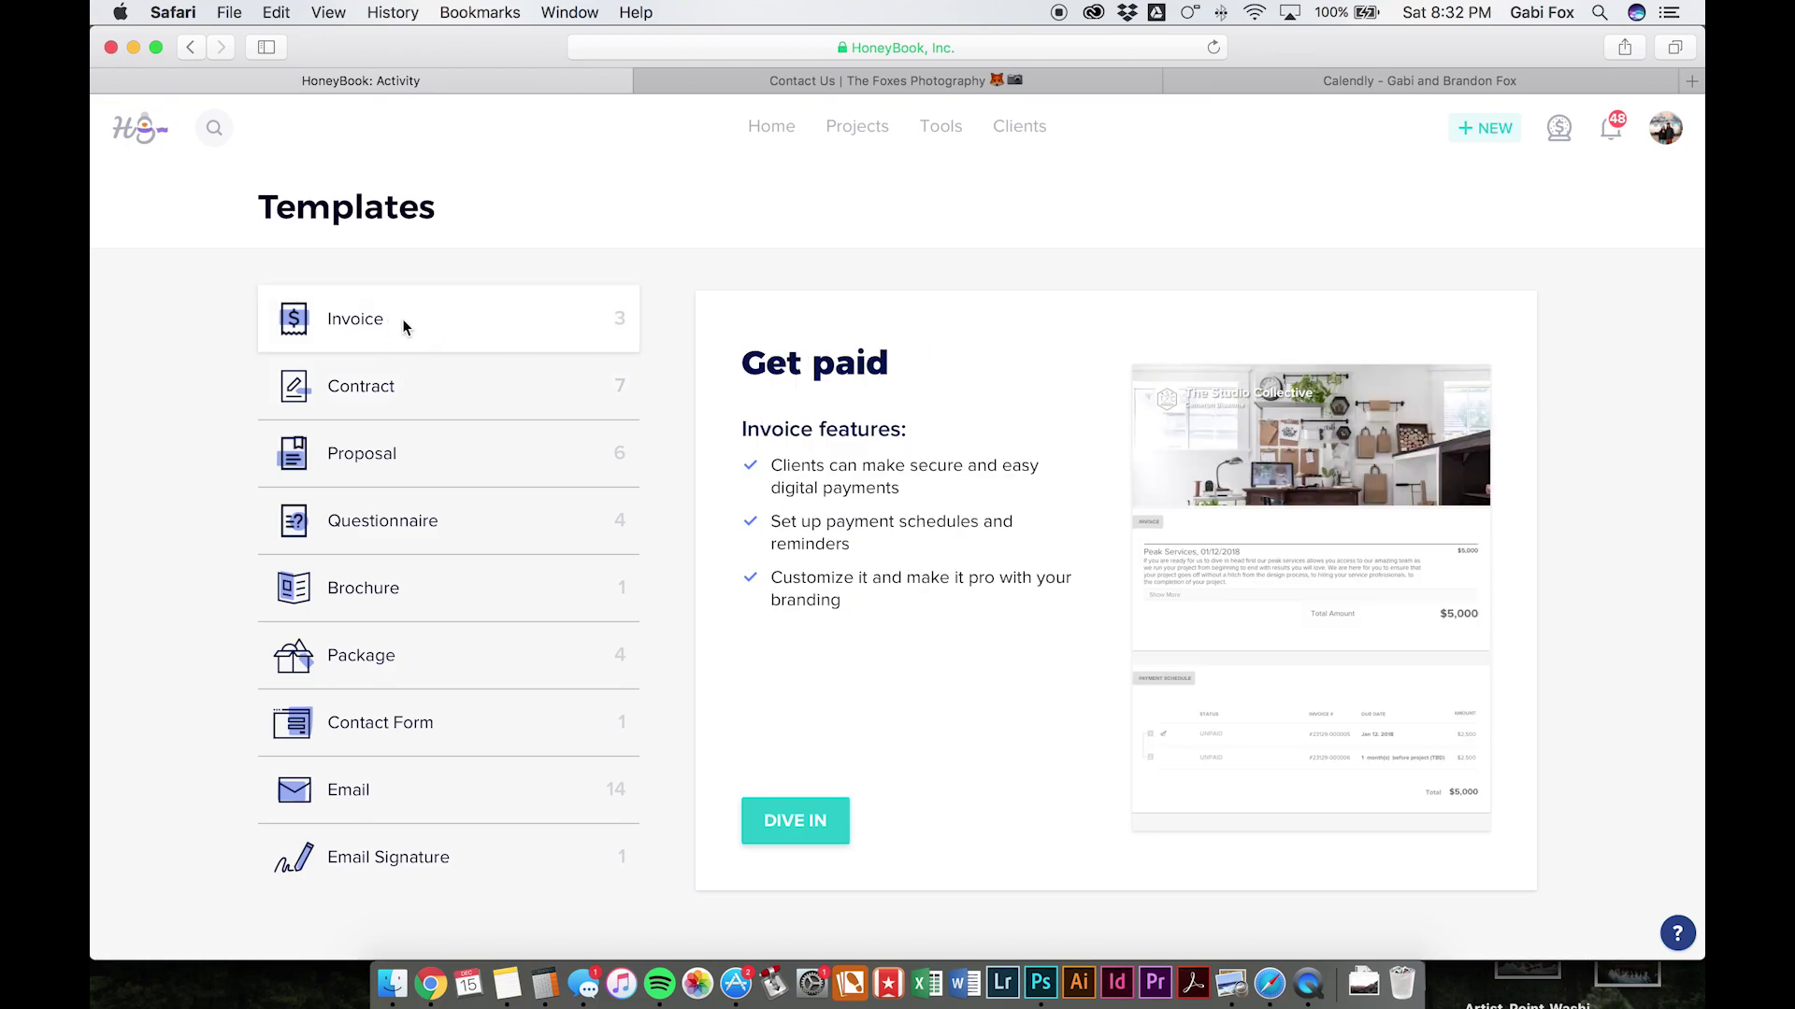
pyautogui.click(402, 318)
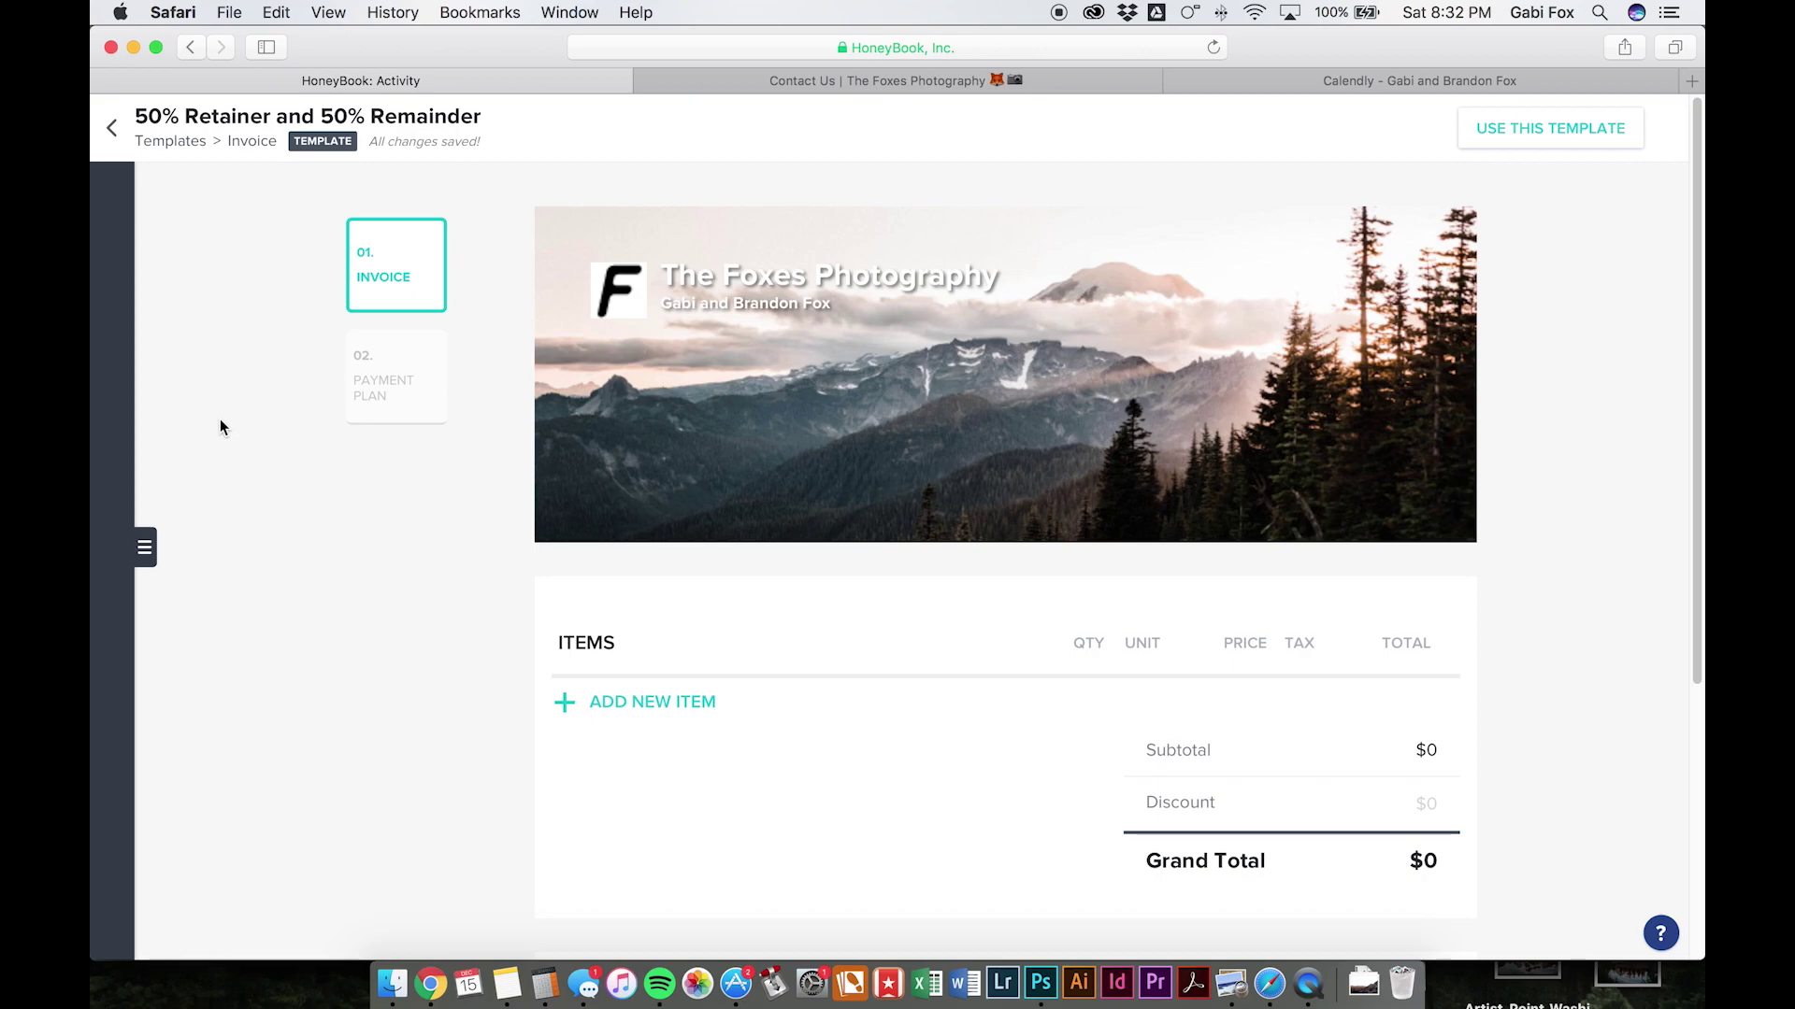
pyautogui.scroll(-5, 221, 422)
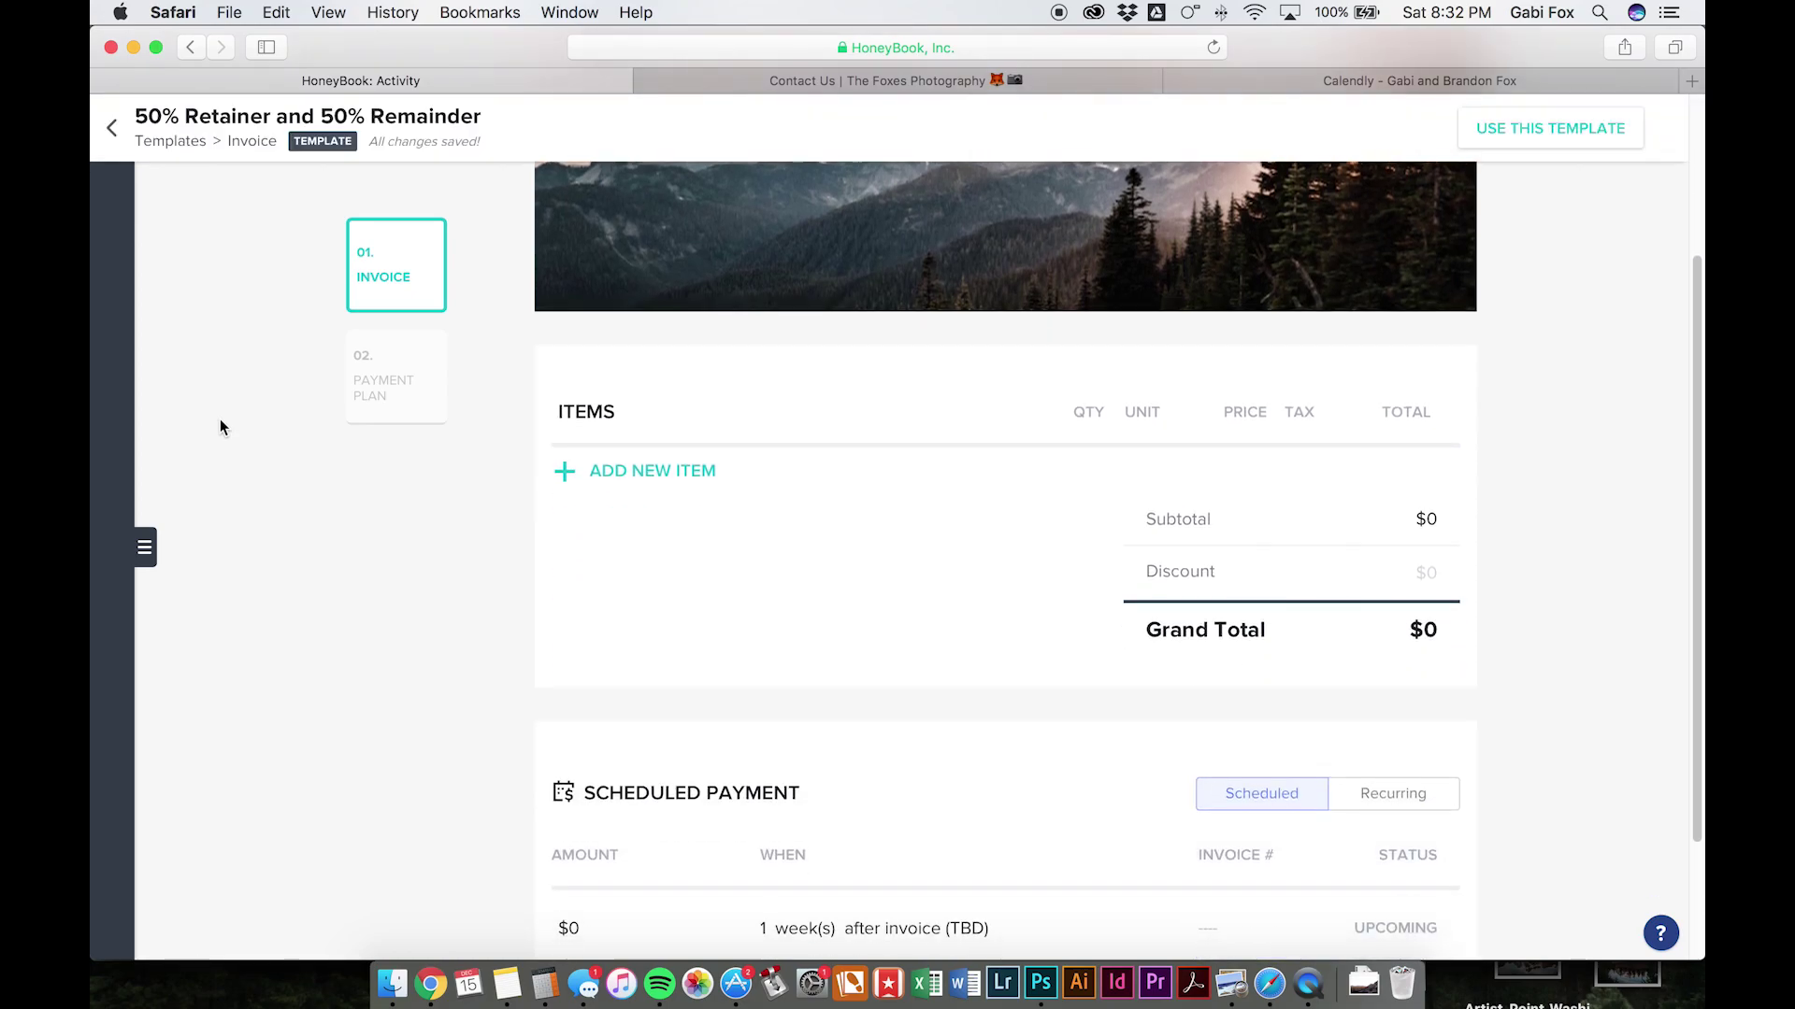
pyautogui.scroll(-4, 220, 428)
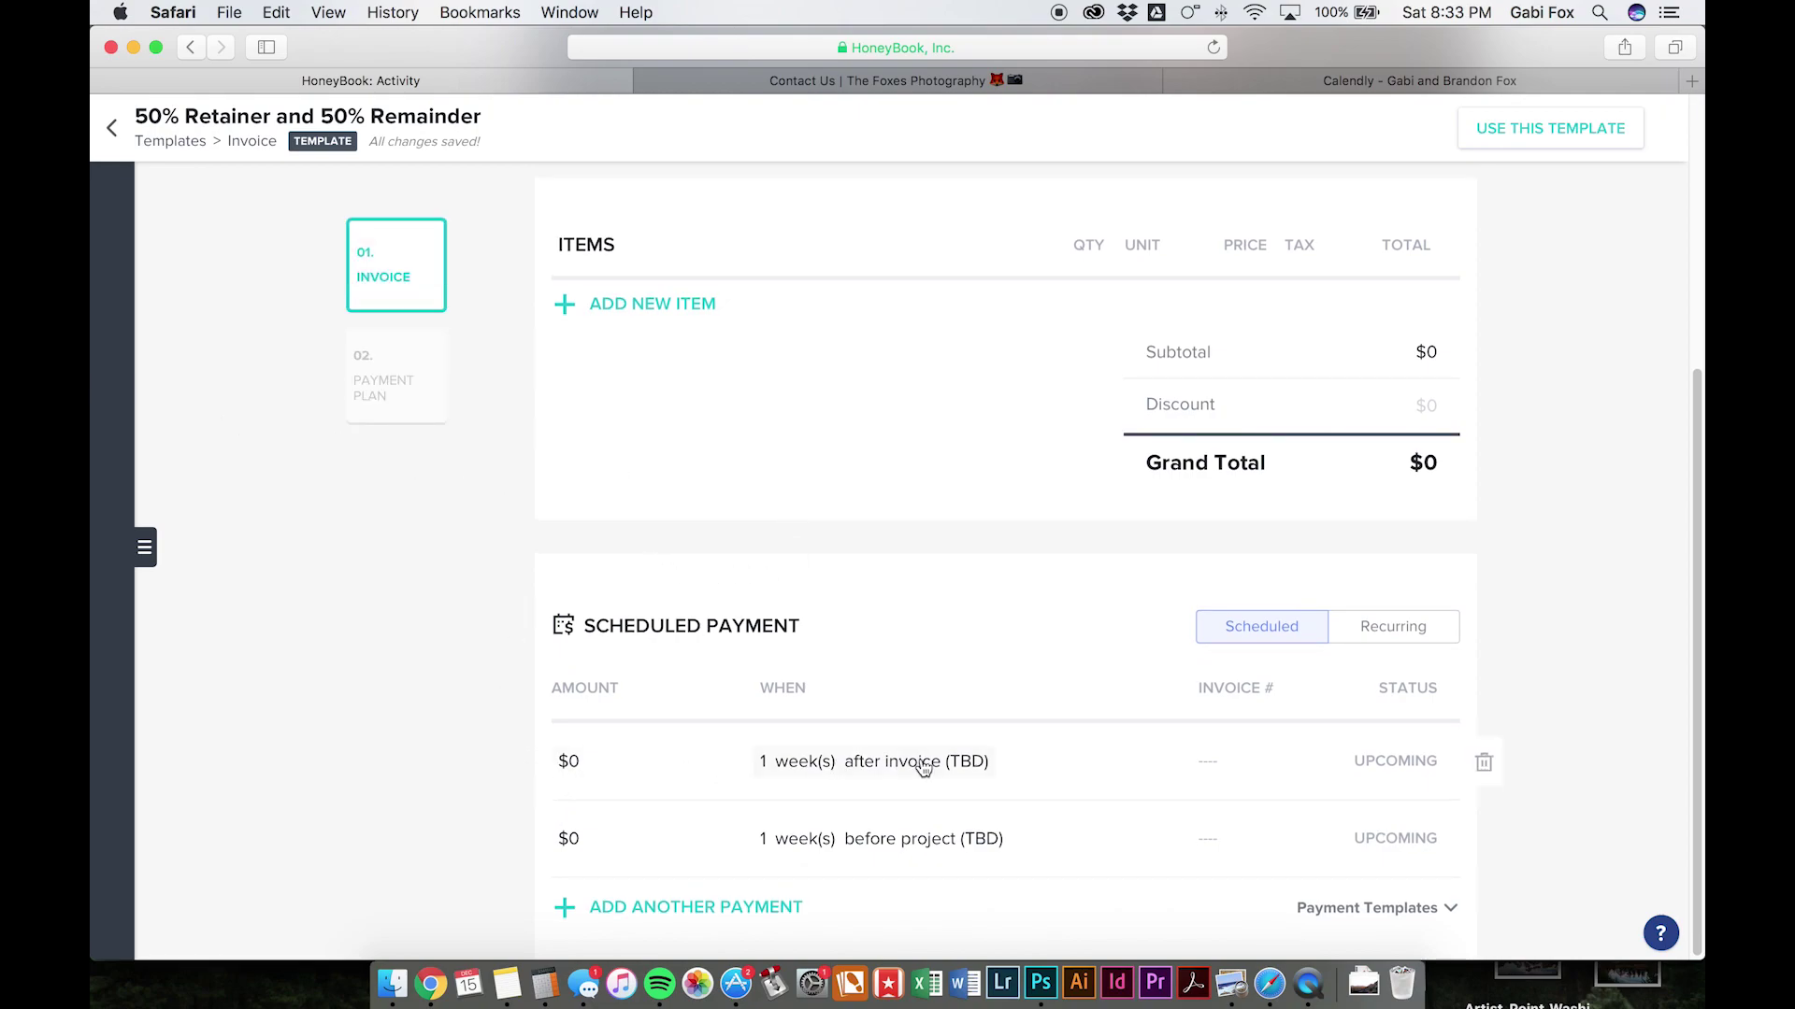
pyautogui.click(924, 765)
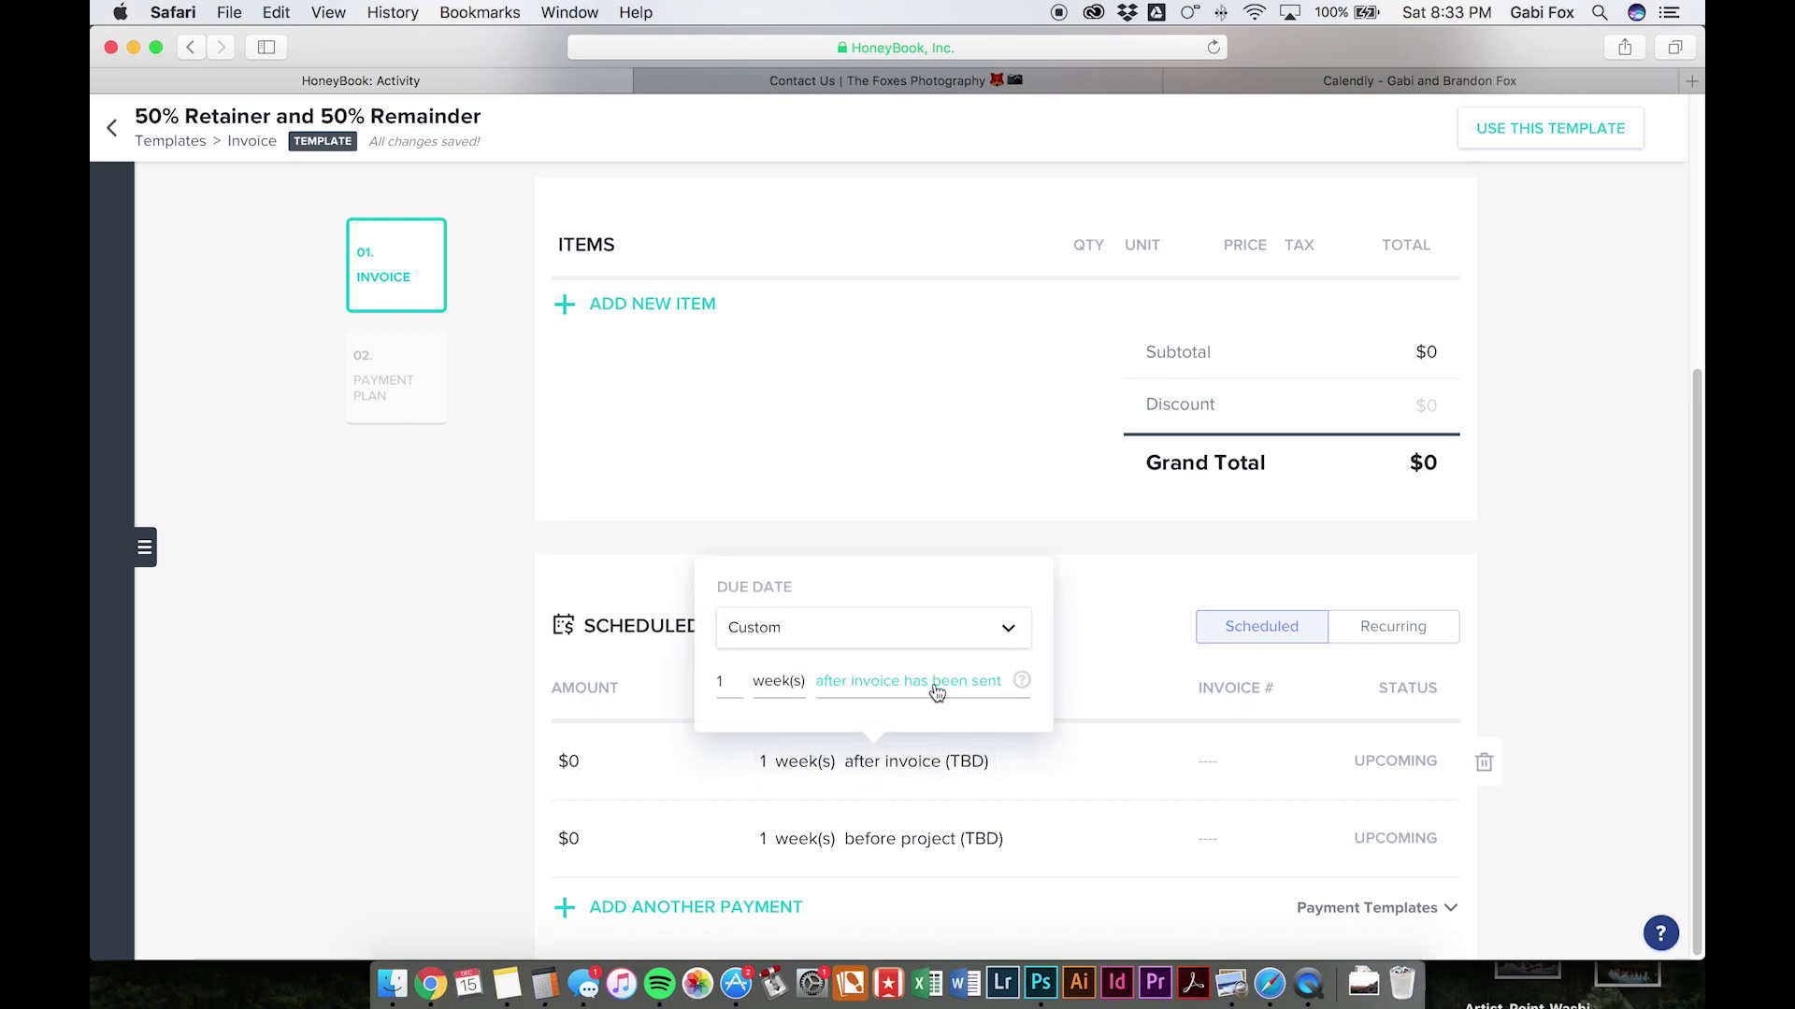
pyautogui.click(936, 692)
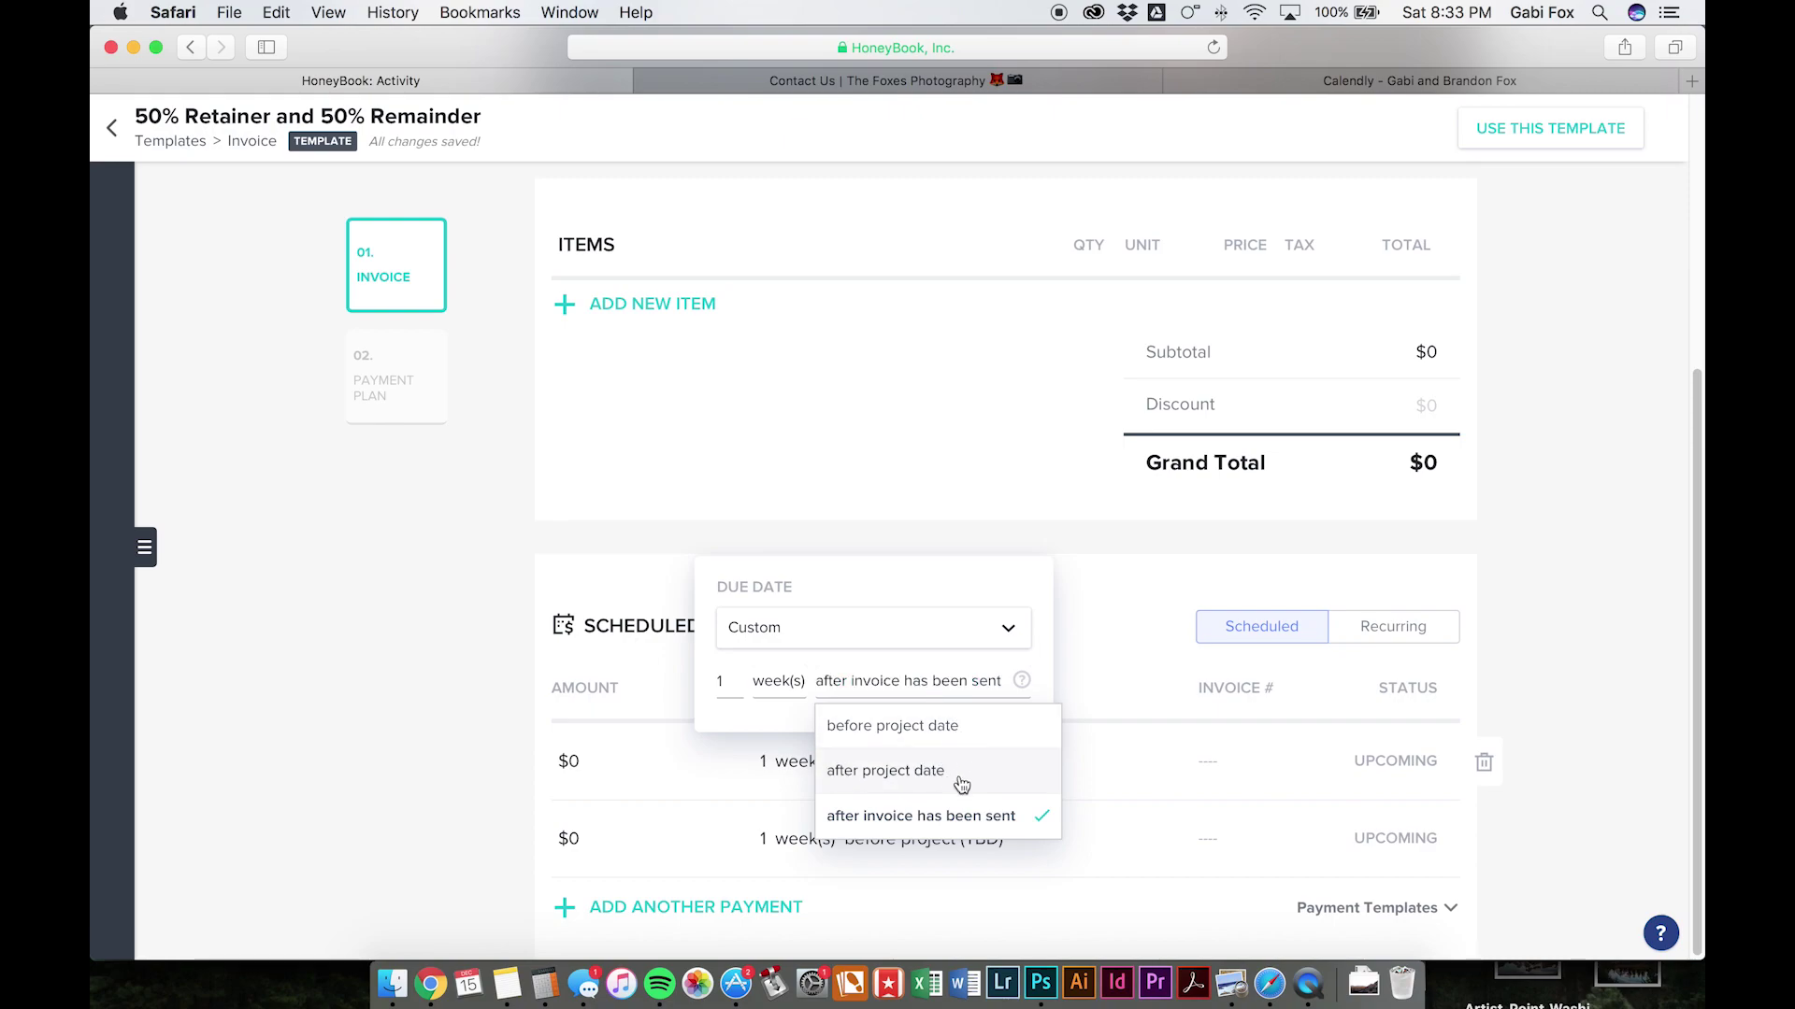
pyautogui.click(340, 695)
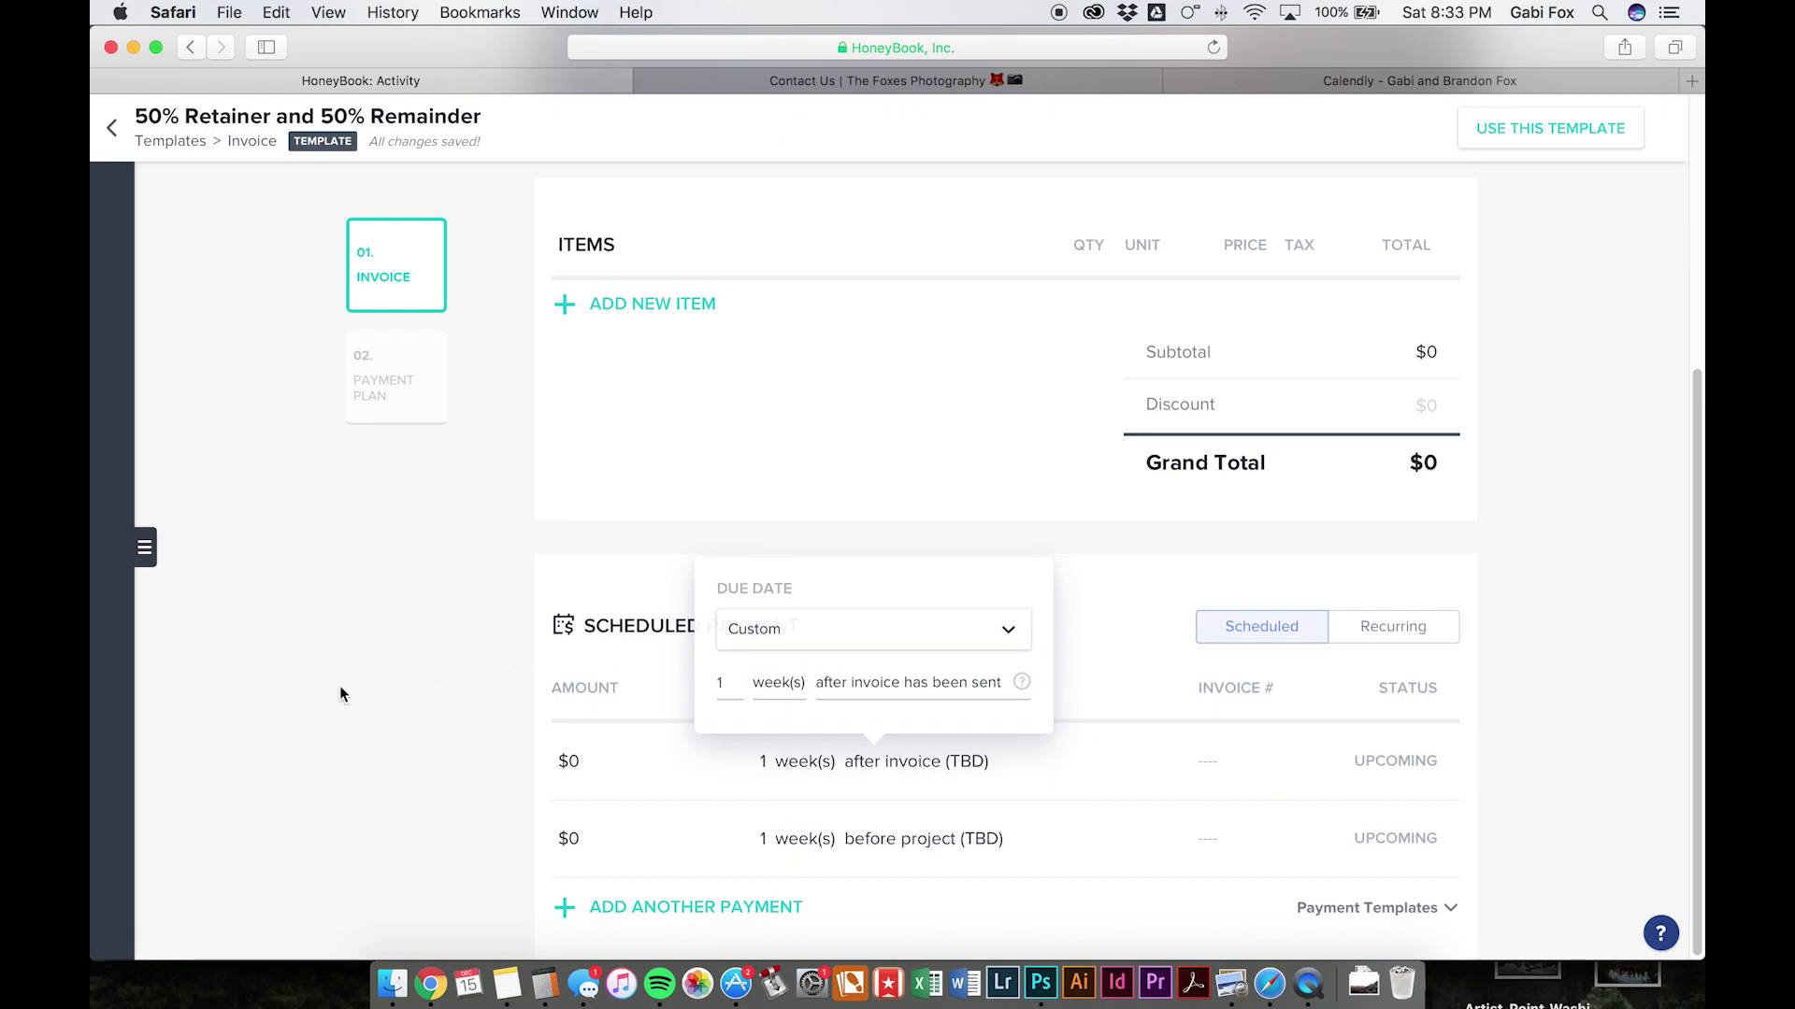
pyautogui.click(340, 695)
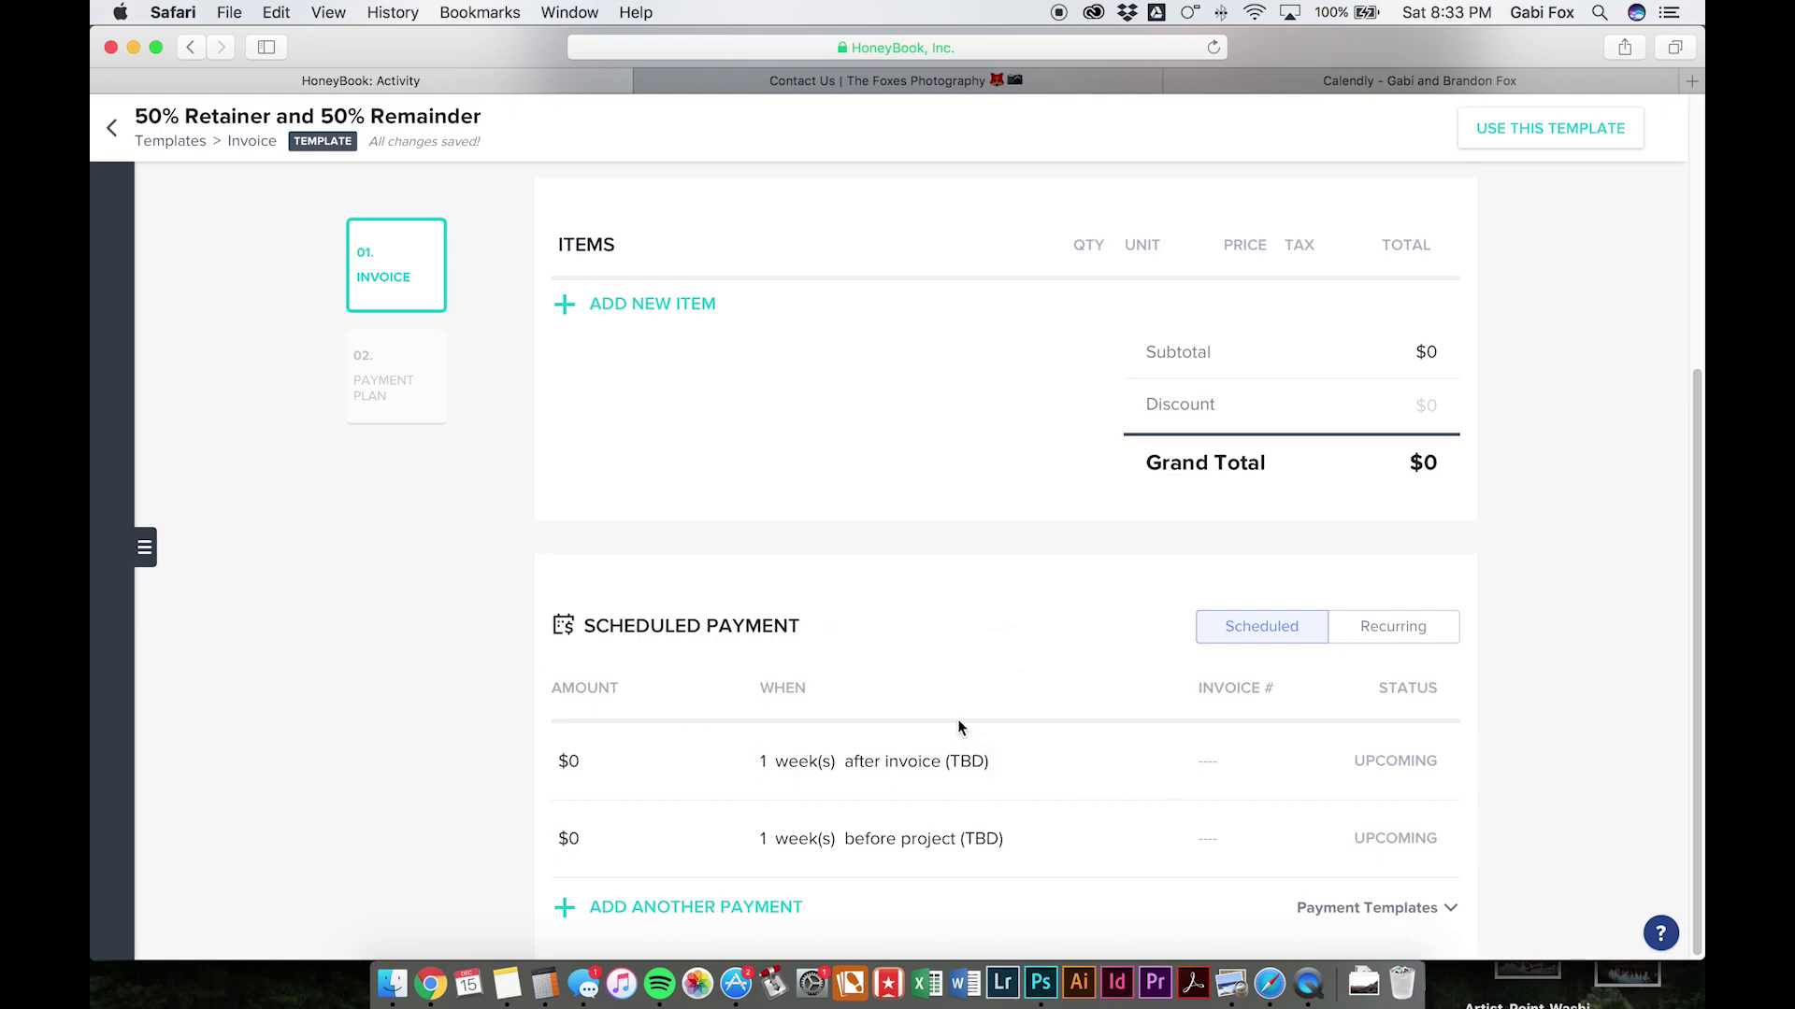
pyautogui.click(572, 763)
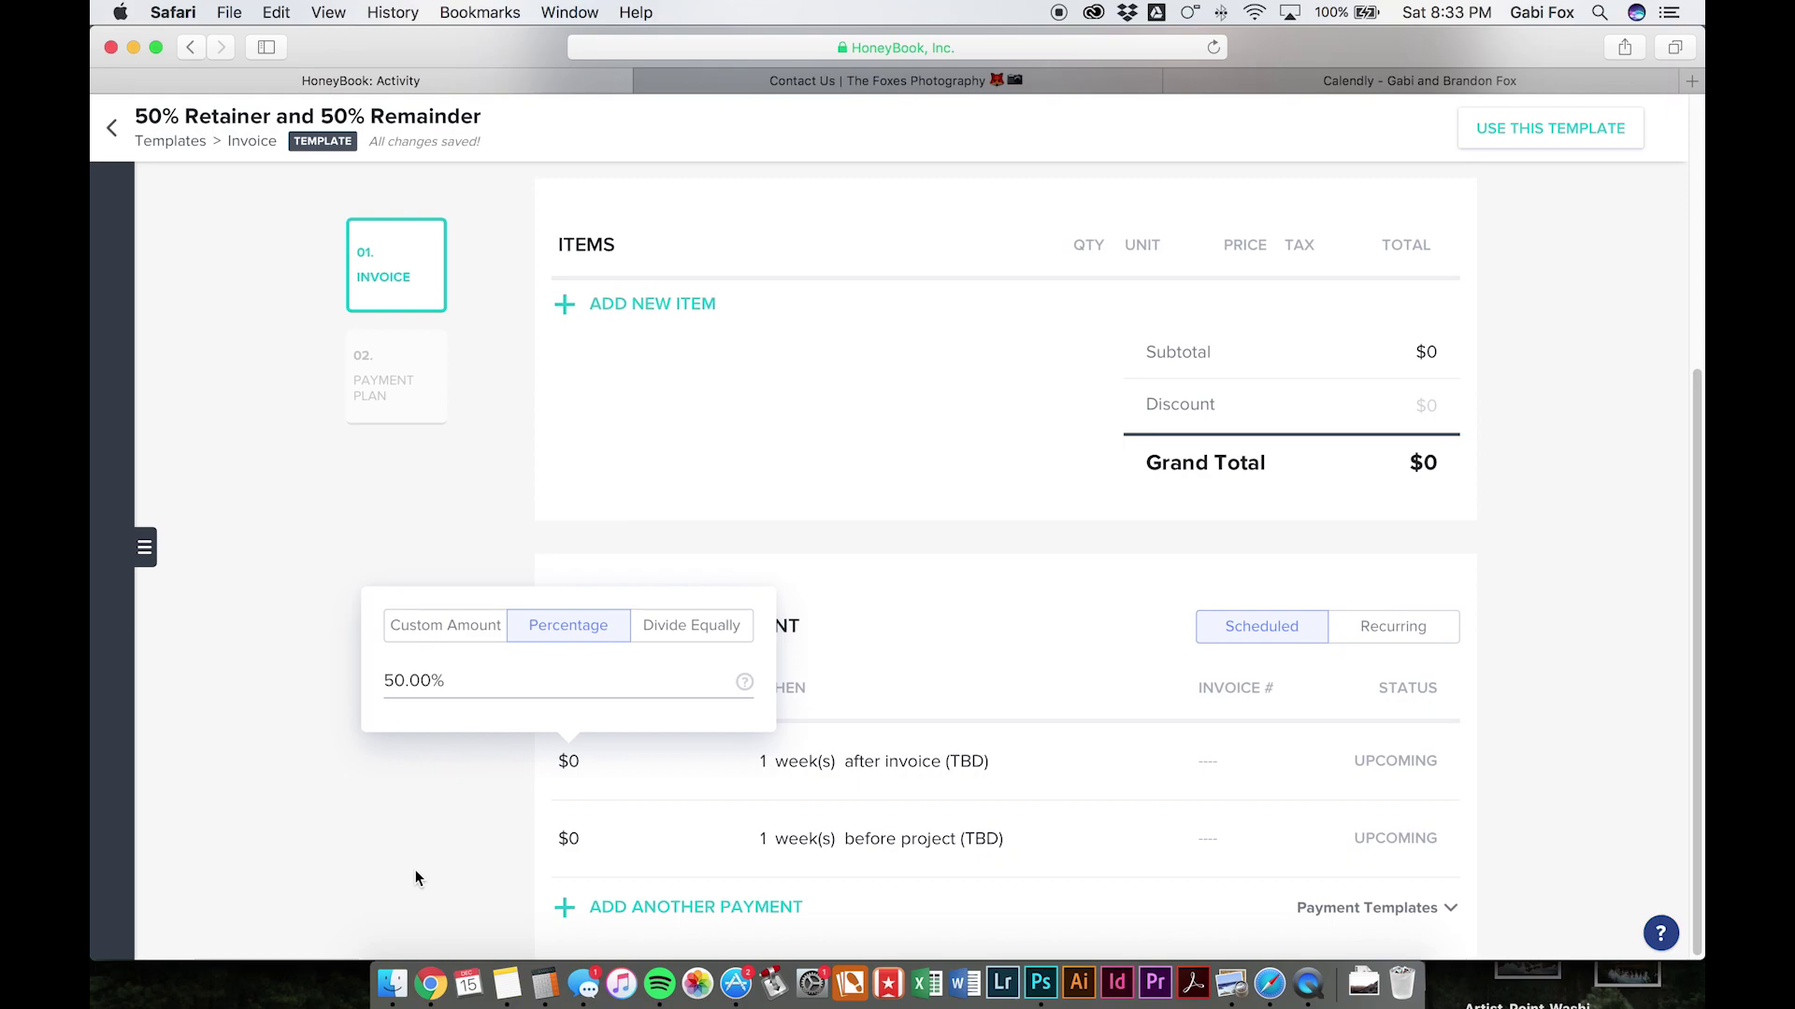
pyautogui.scroll(-1, 440, 832)
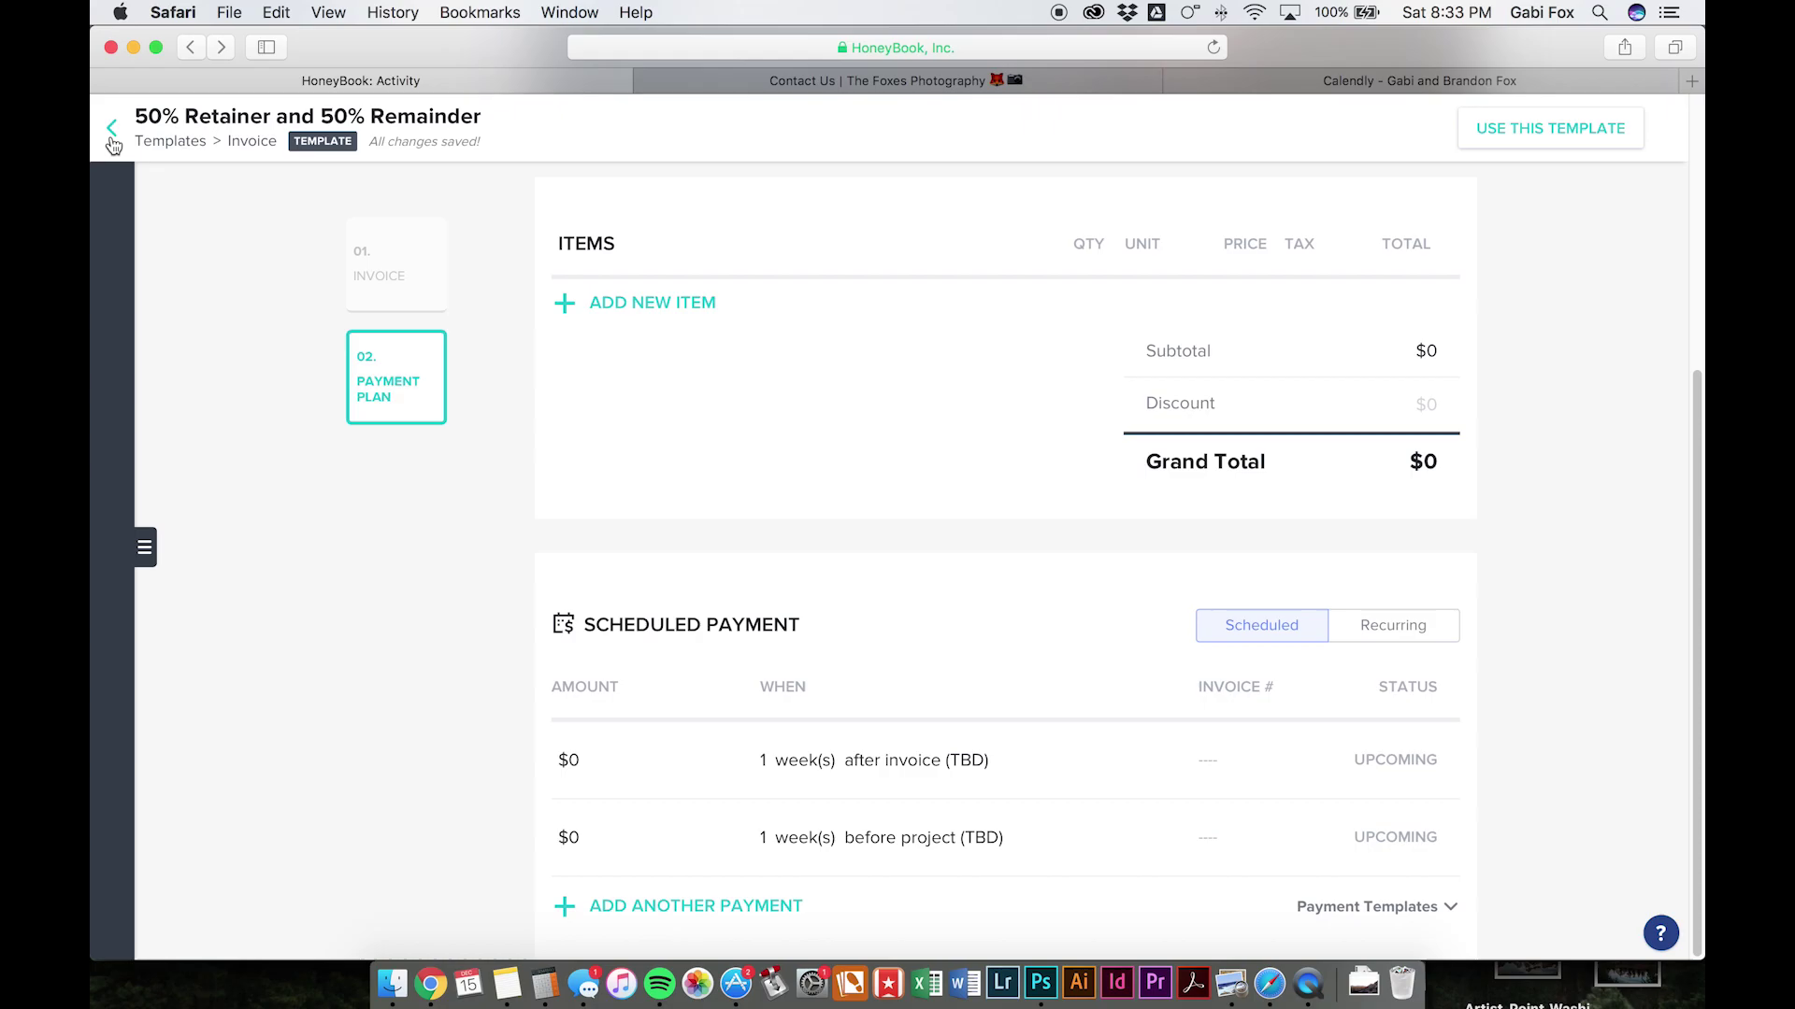
# Return to Templates, then go to the Workflows page listing Elopement, Auto Reply and Workflow Title
pyautogui.click(111, 137)
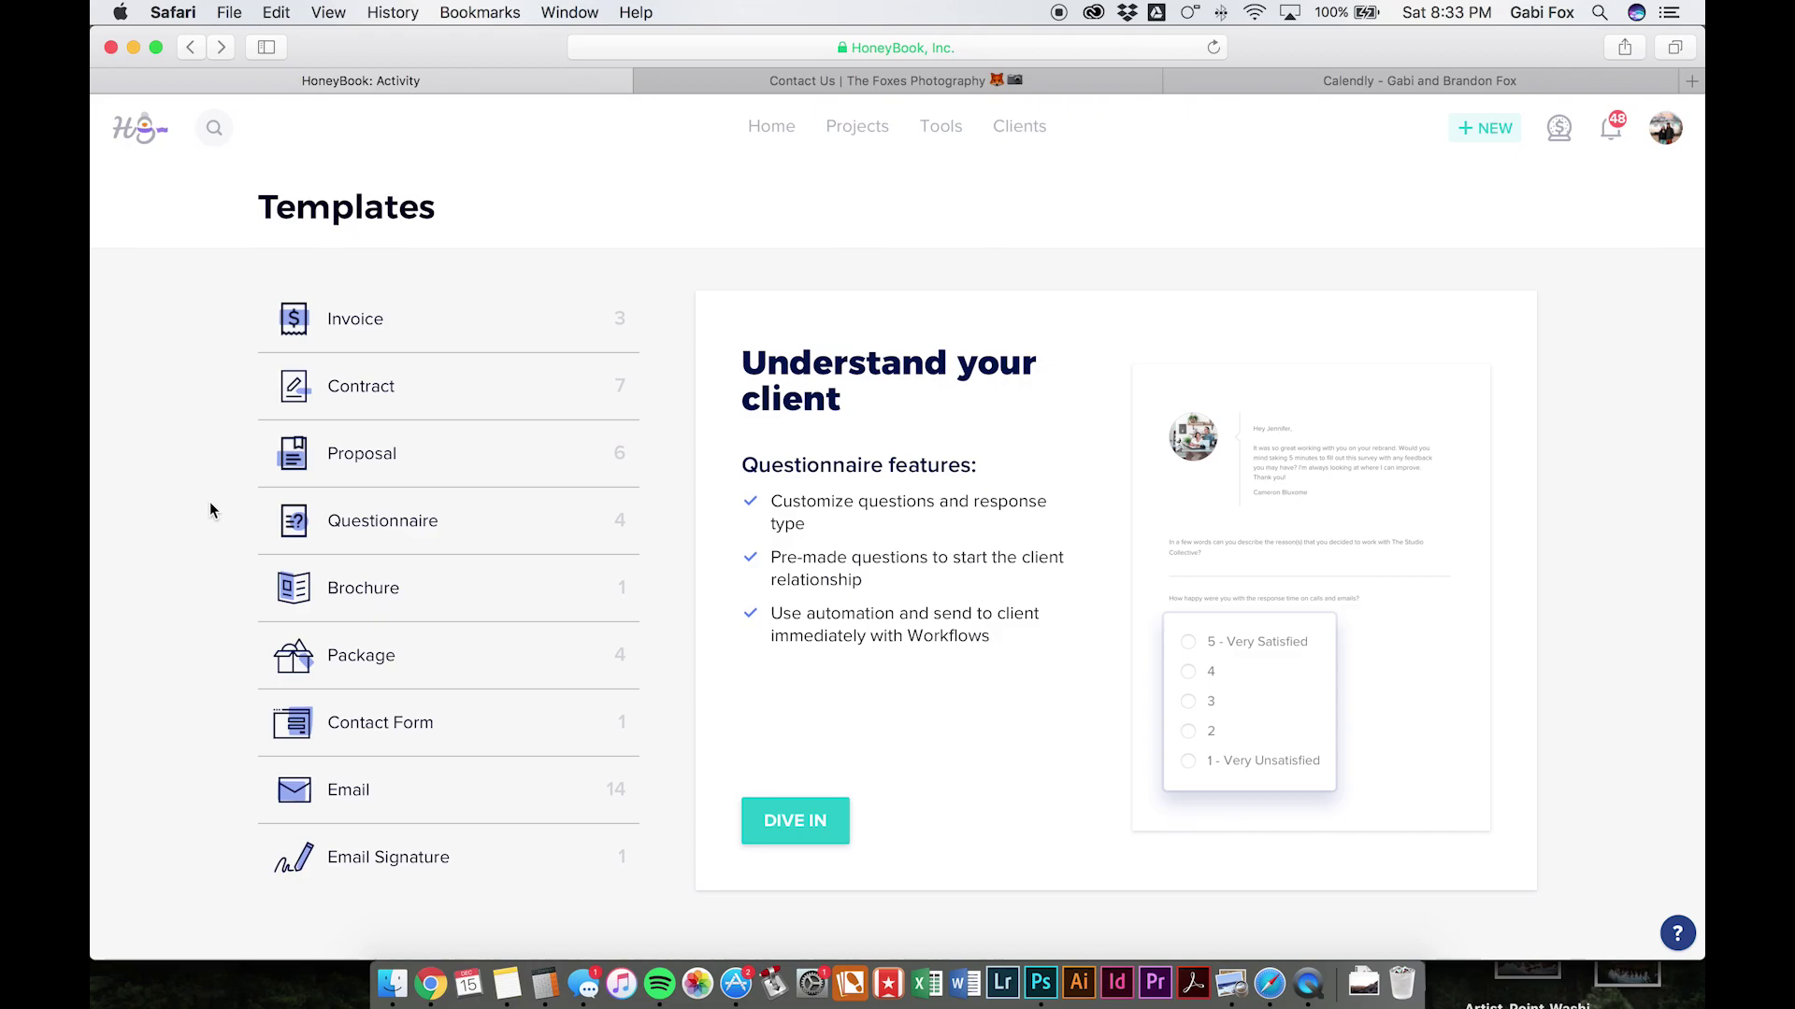
pyautogui.click(921, 133)
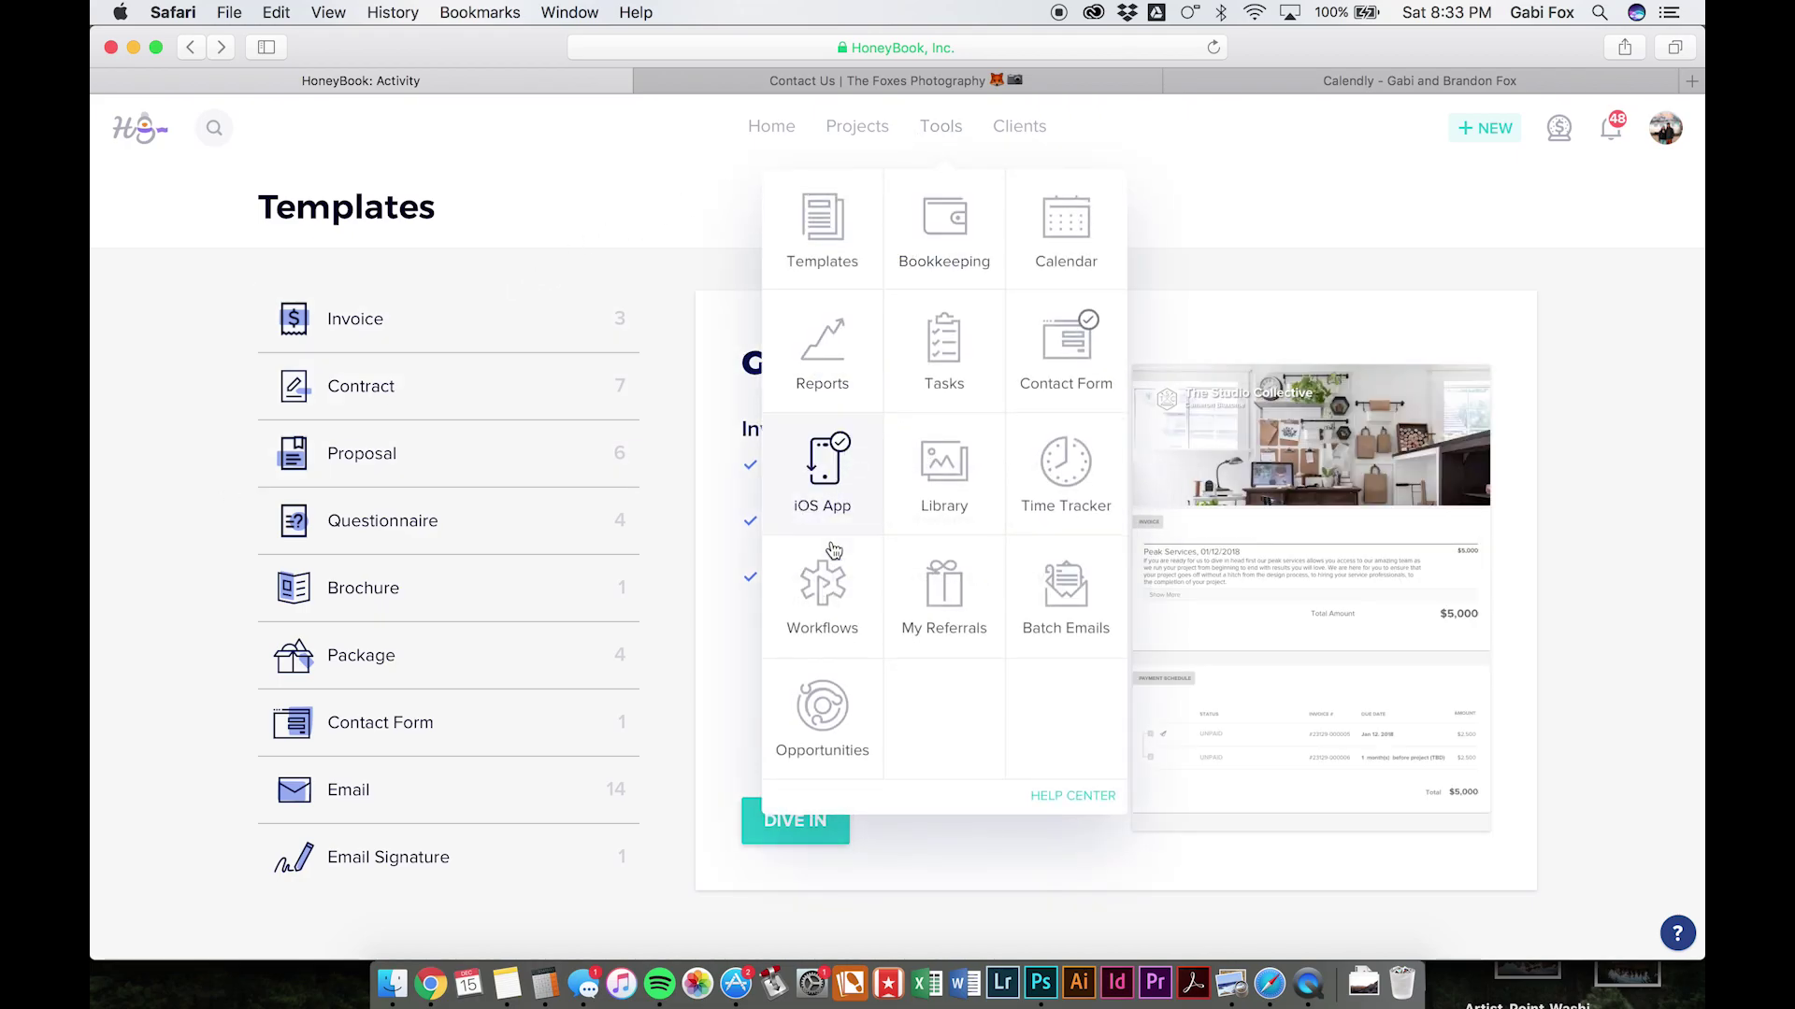
pyautogui.click(830, 598)
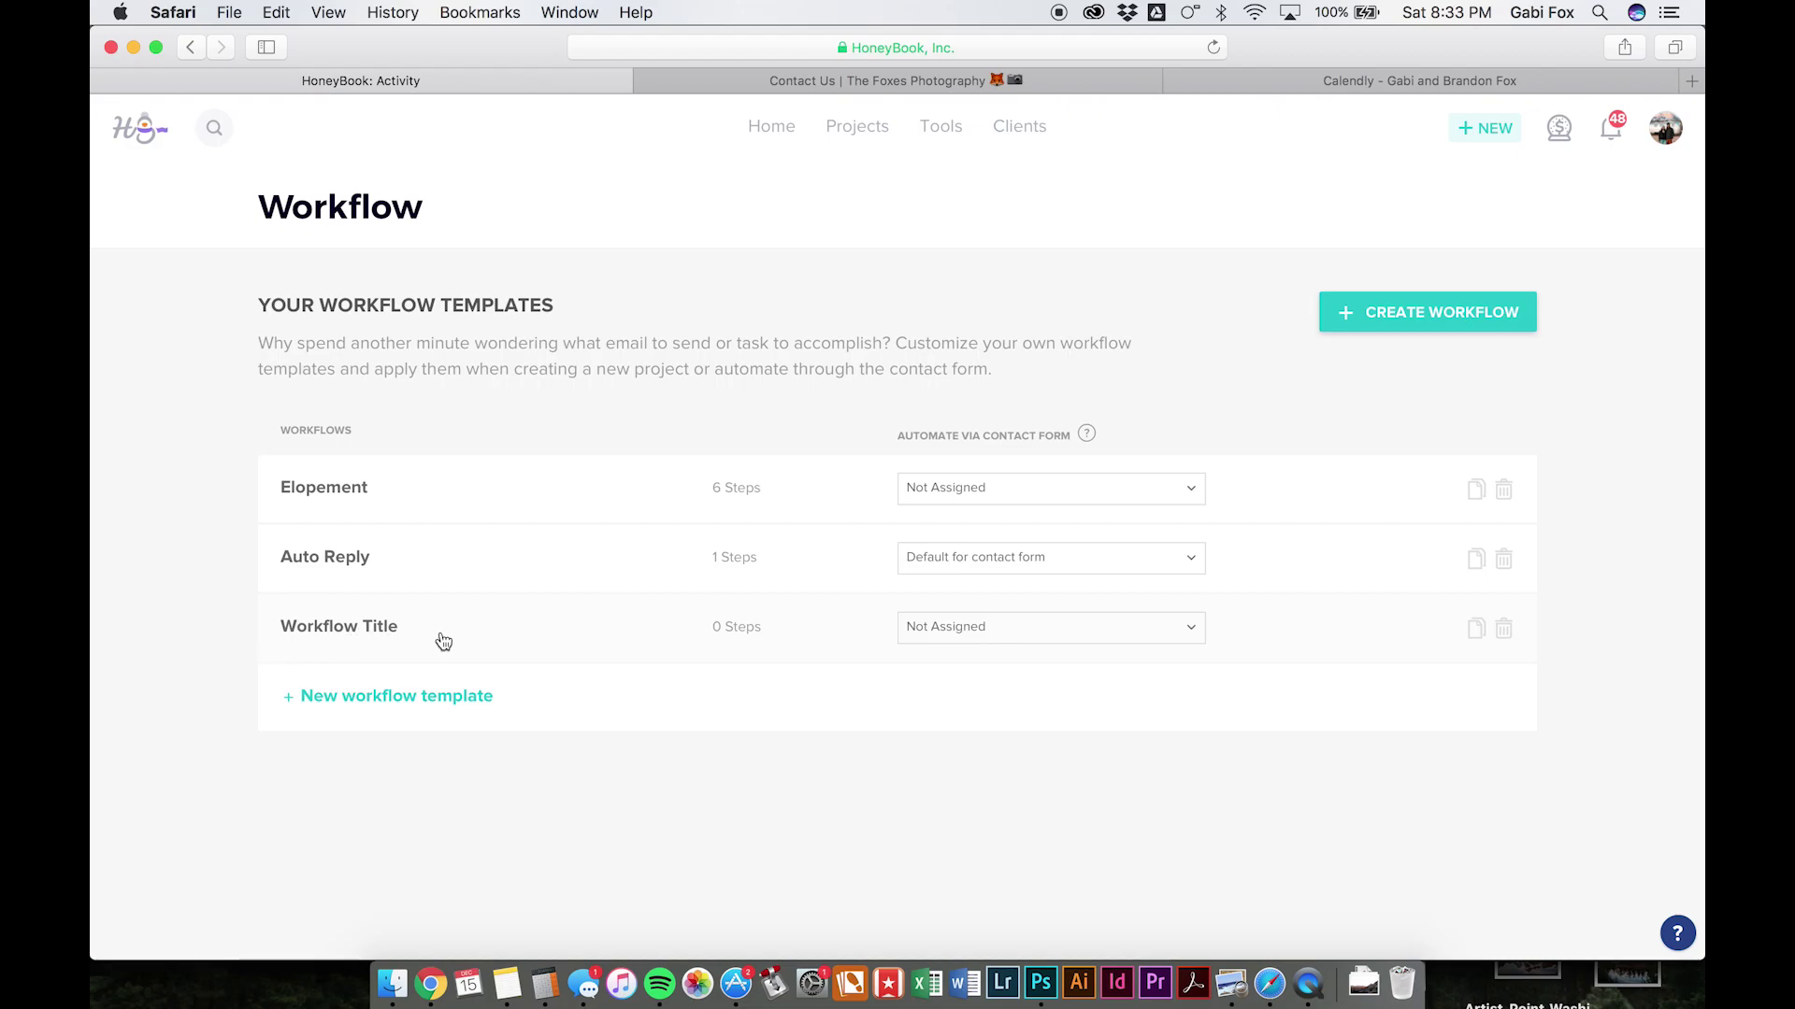
# Add a 'Create timeline' task to Workflow Title, due 60 days before the project date
pyautogui.click(398, 628)
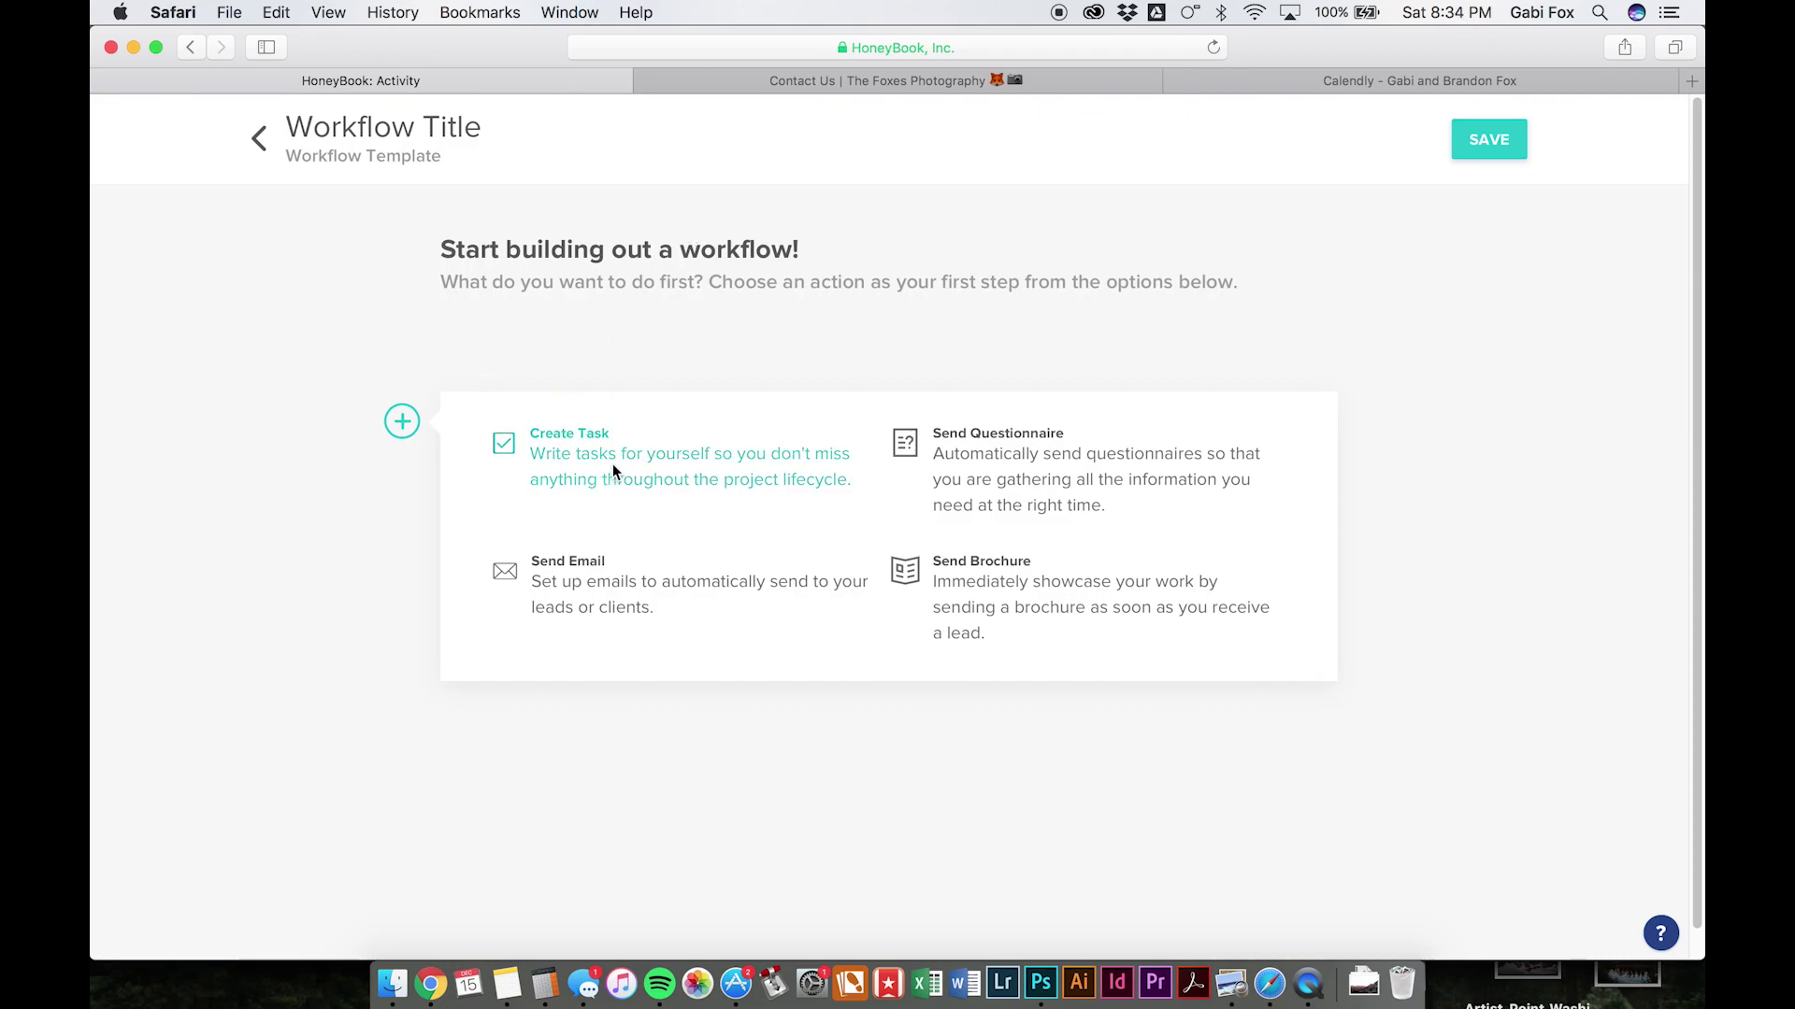
pyautogui.click(611, 464)
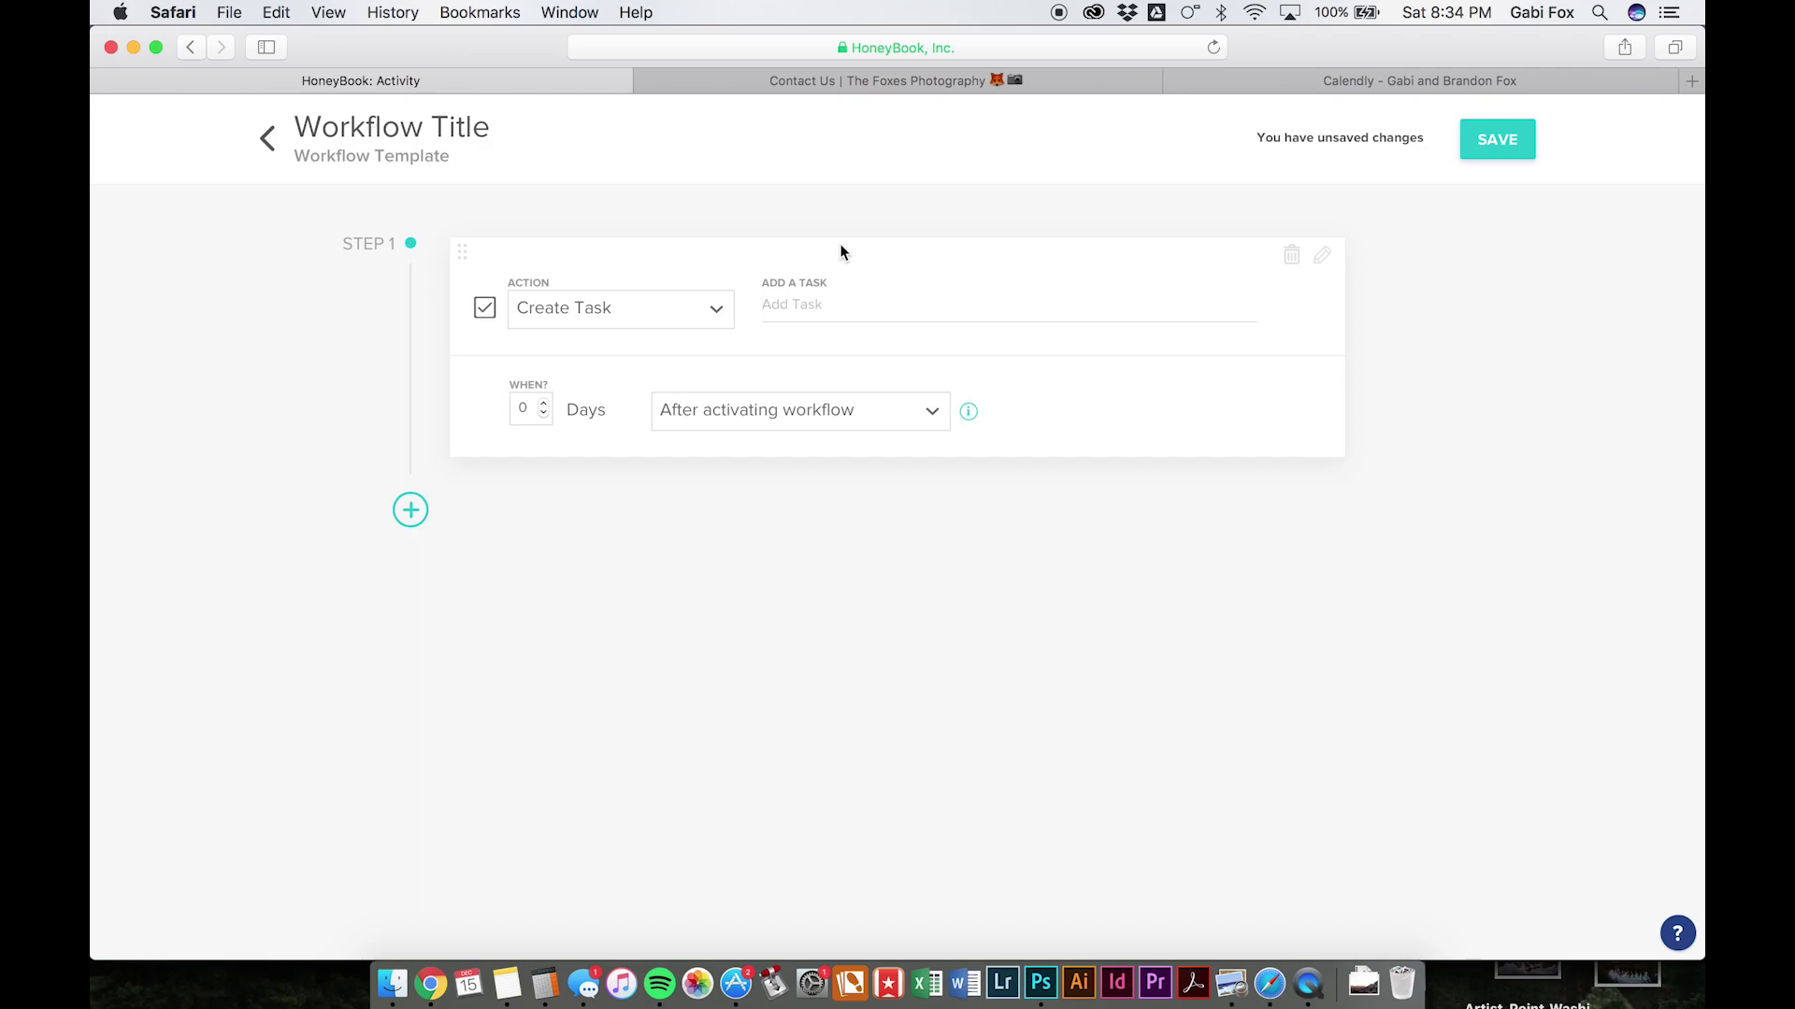
pyautogui.write('Create timeline')
pyautogui.click(853, 415)
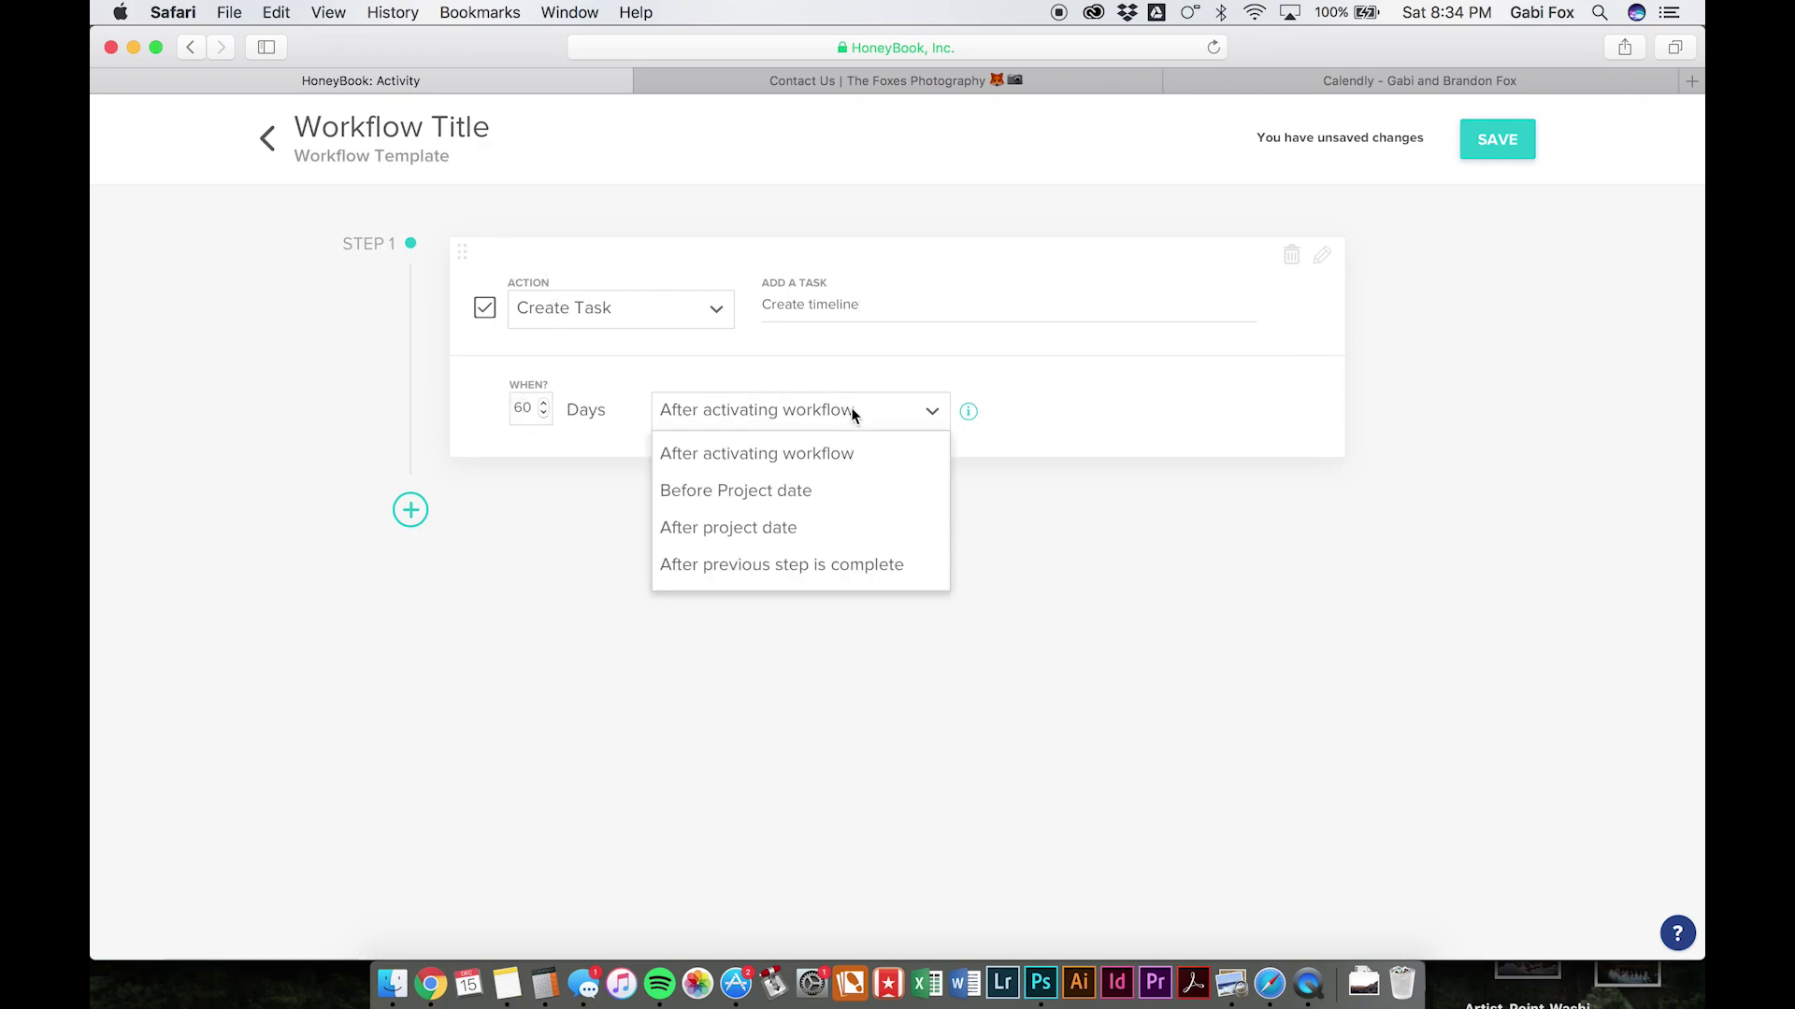
pyautogui.click(785, 494)
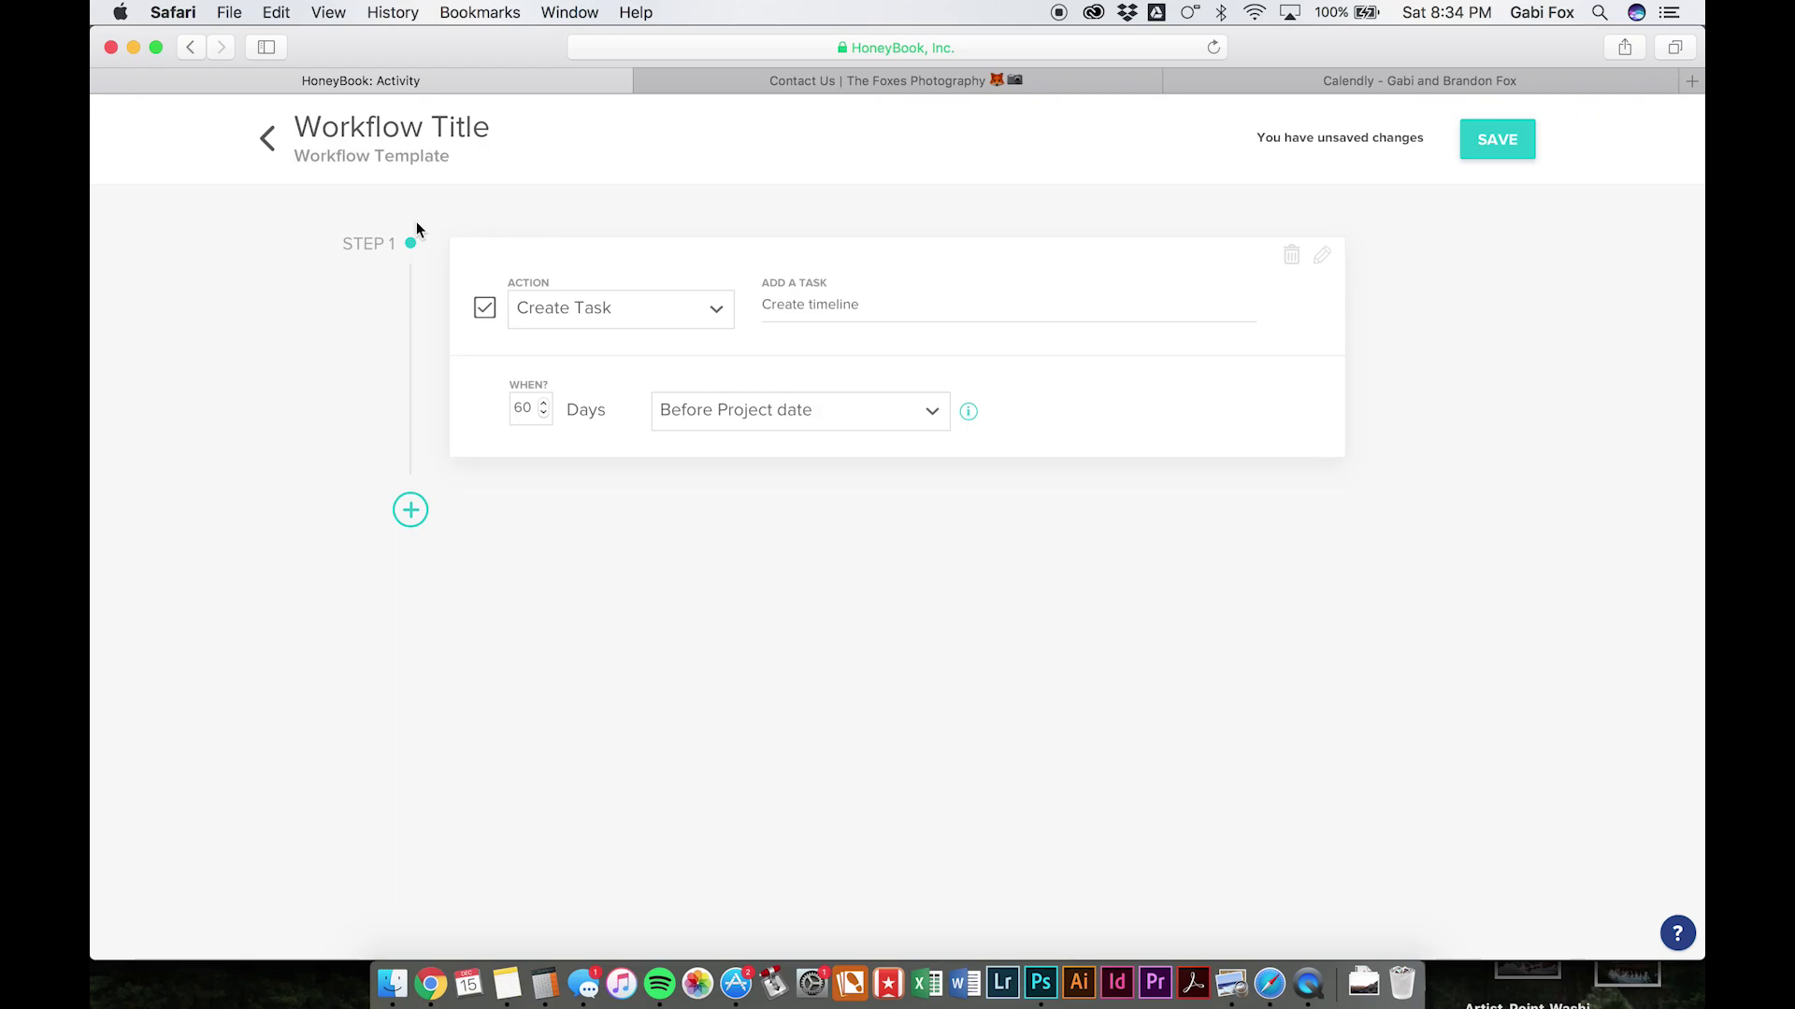
pyautogui.click(411, 511)
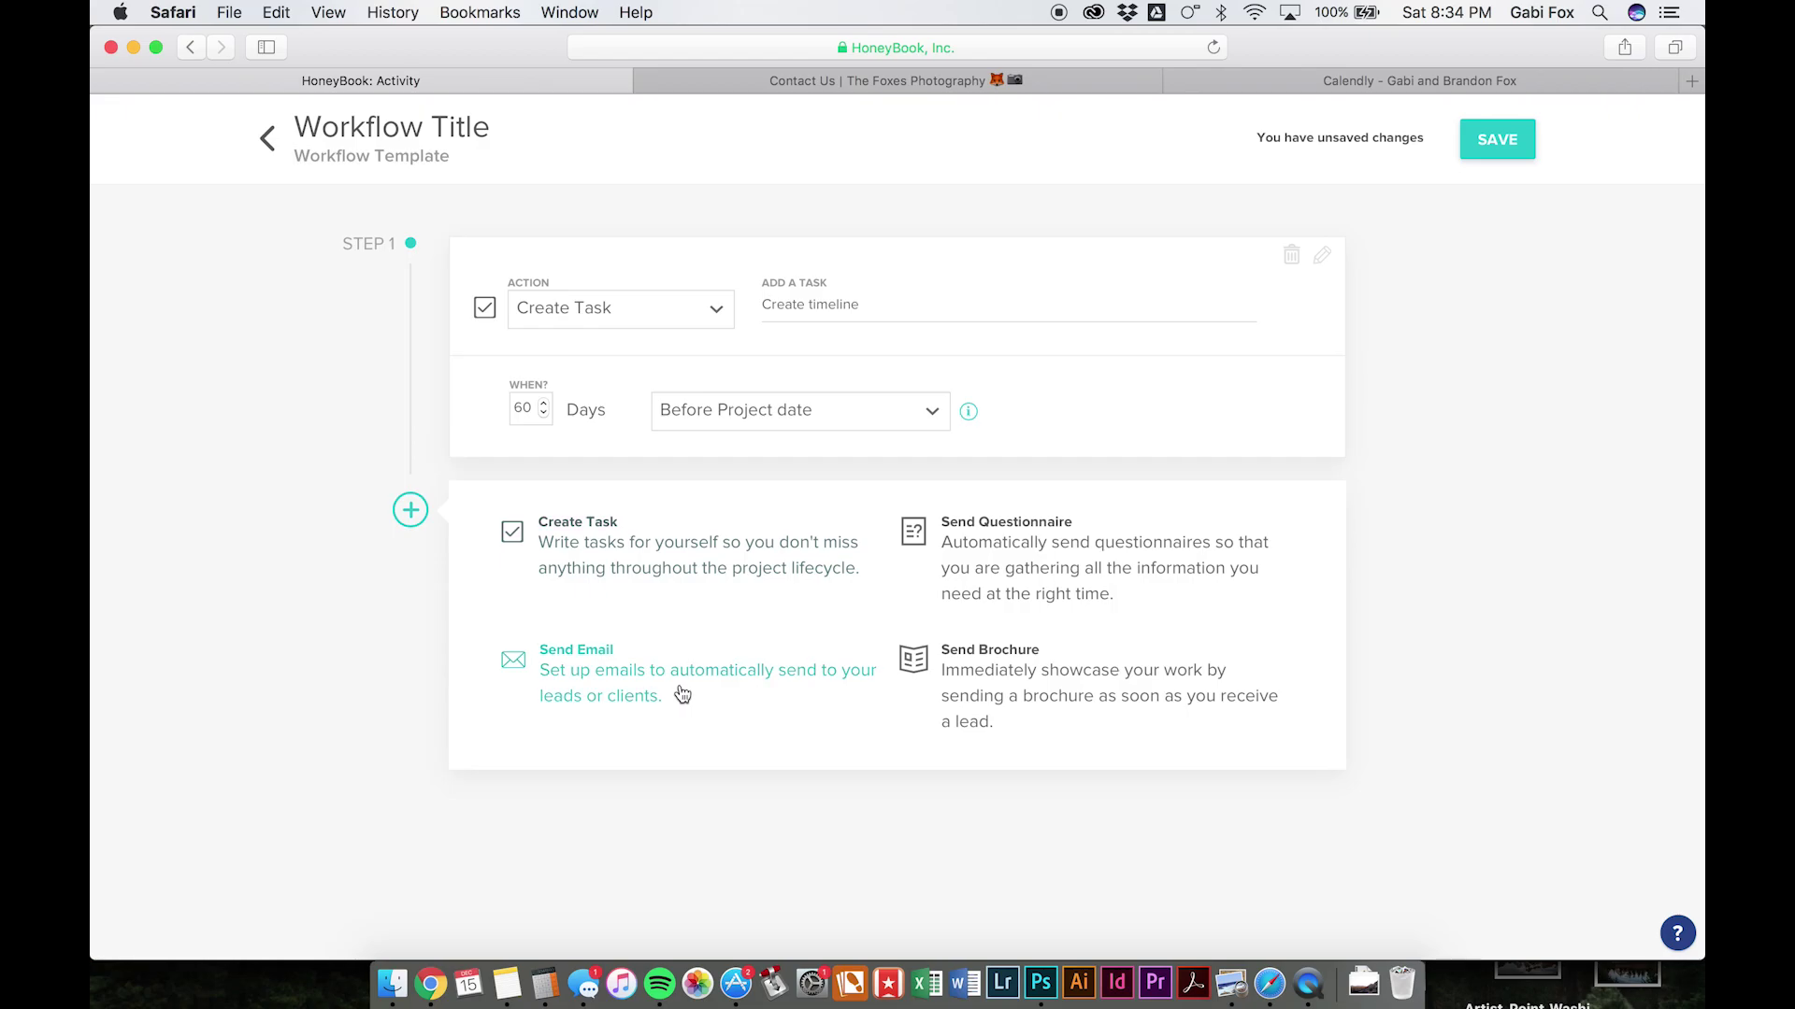
# Make step 2 a Send Questionnaire, trying approval required before reverting to automatic sending
pyautogui.click(1073, 542)
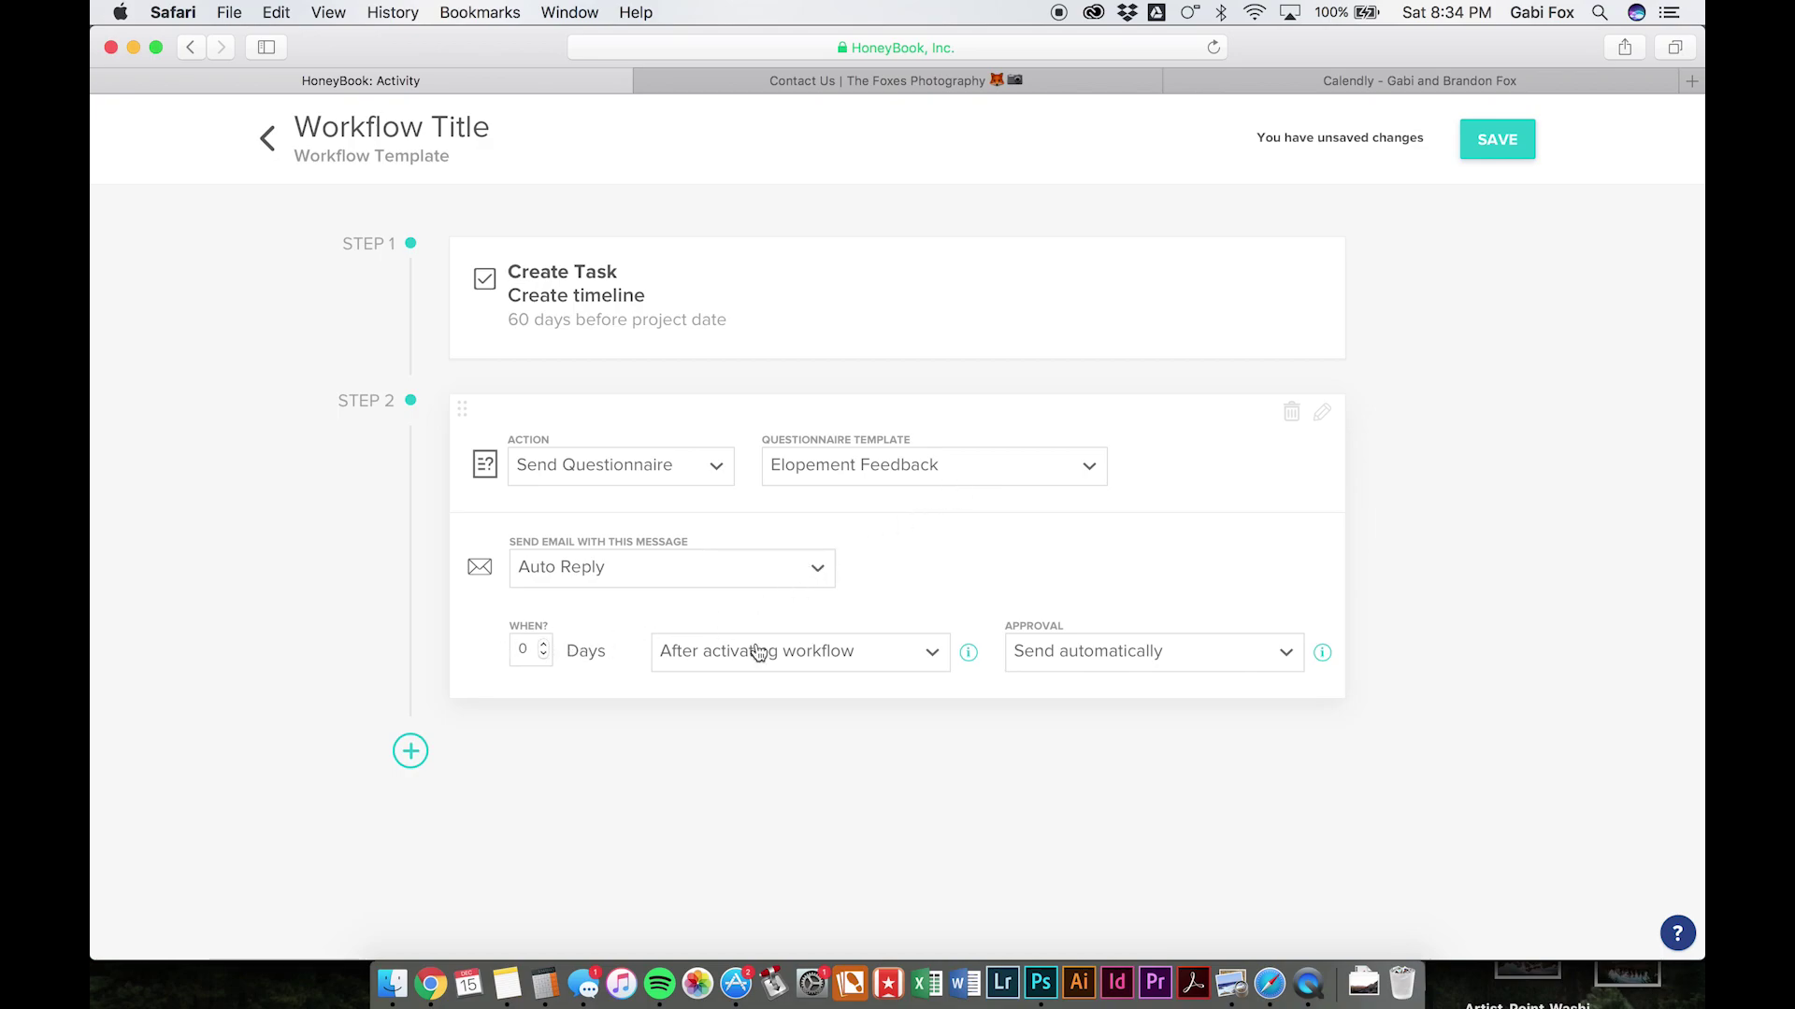
pyautogui.click(852, 663)
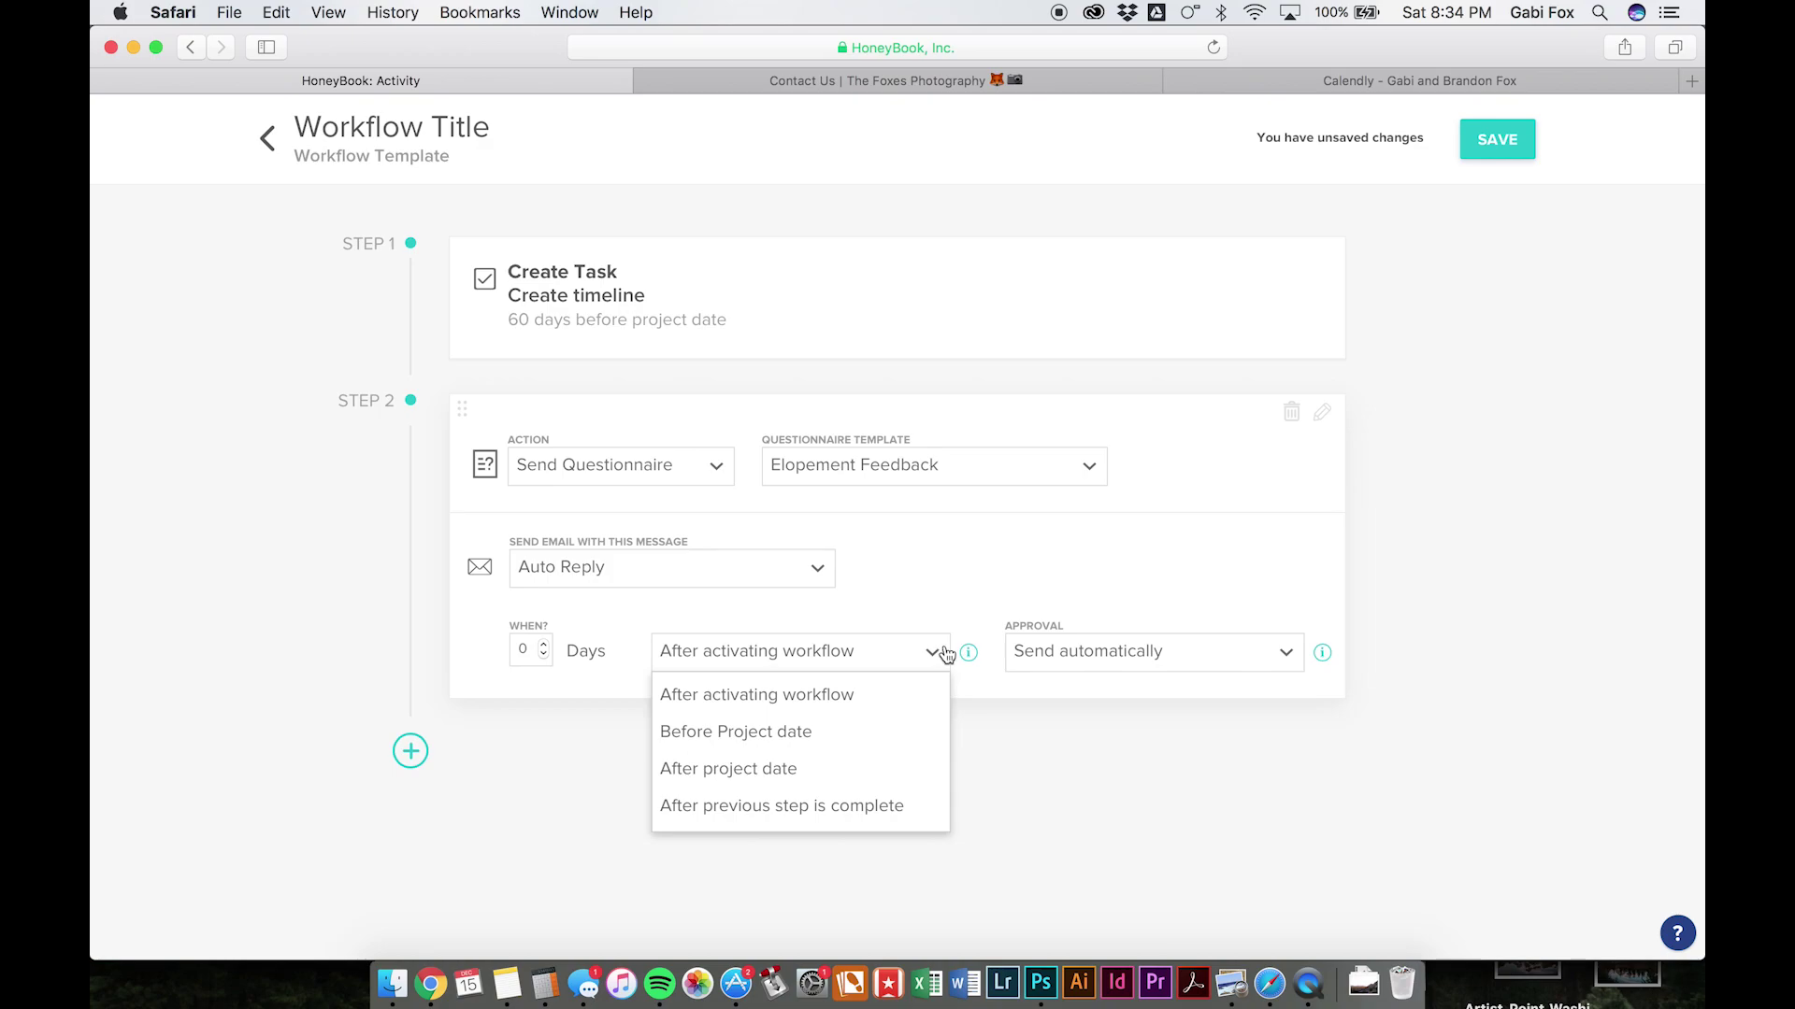
pyautogui.click(1102, 654)
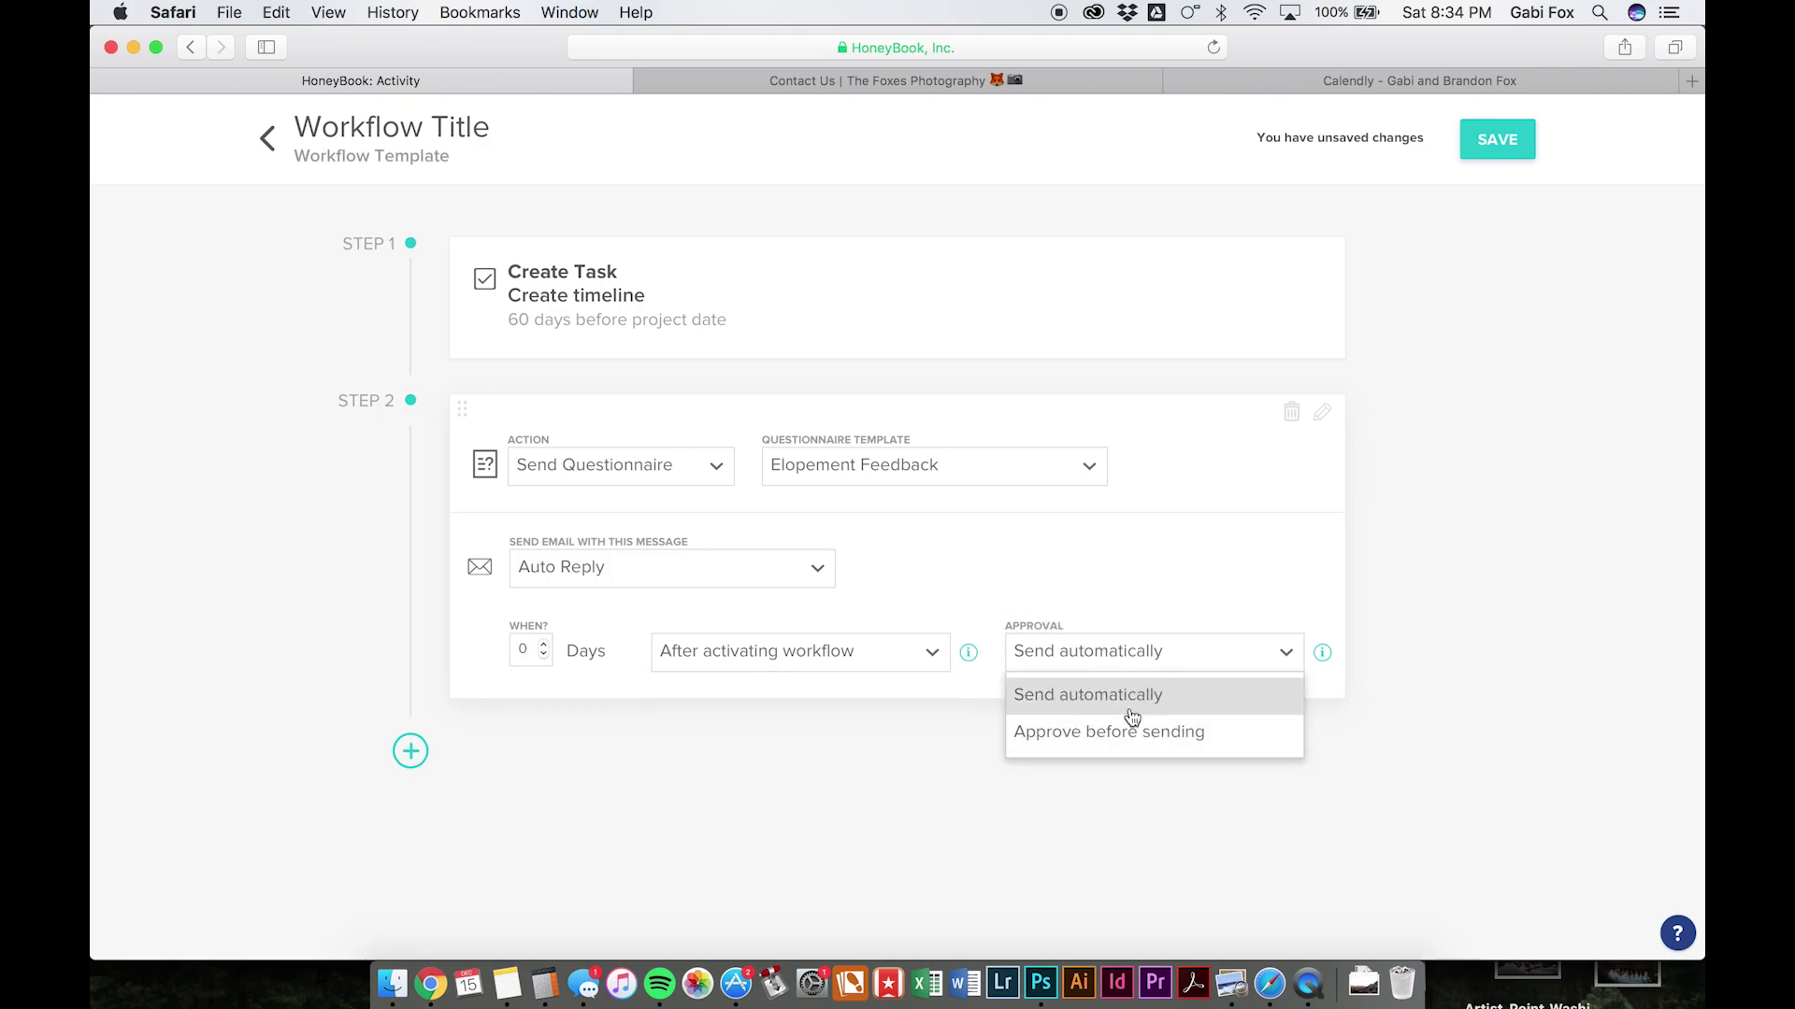
pyautogui.click(1156, 735)
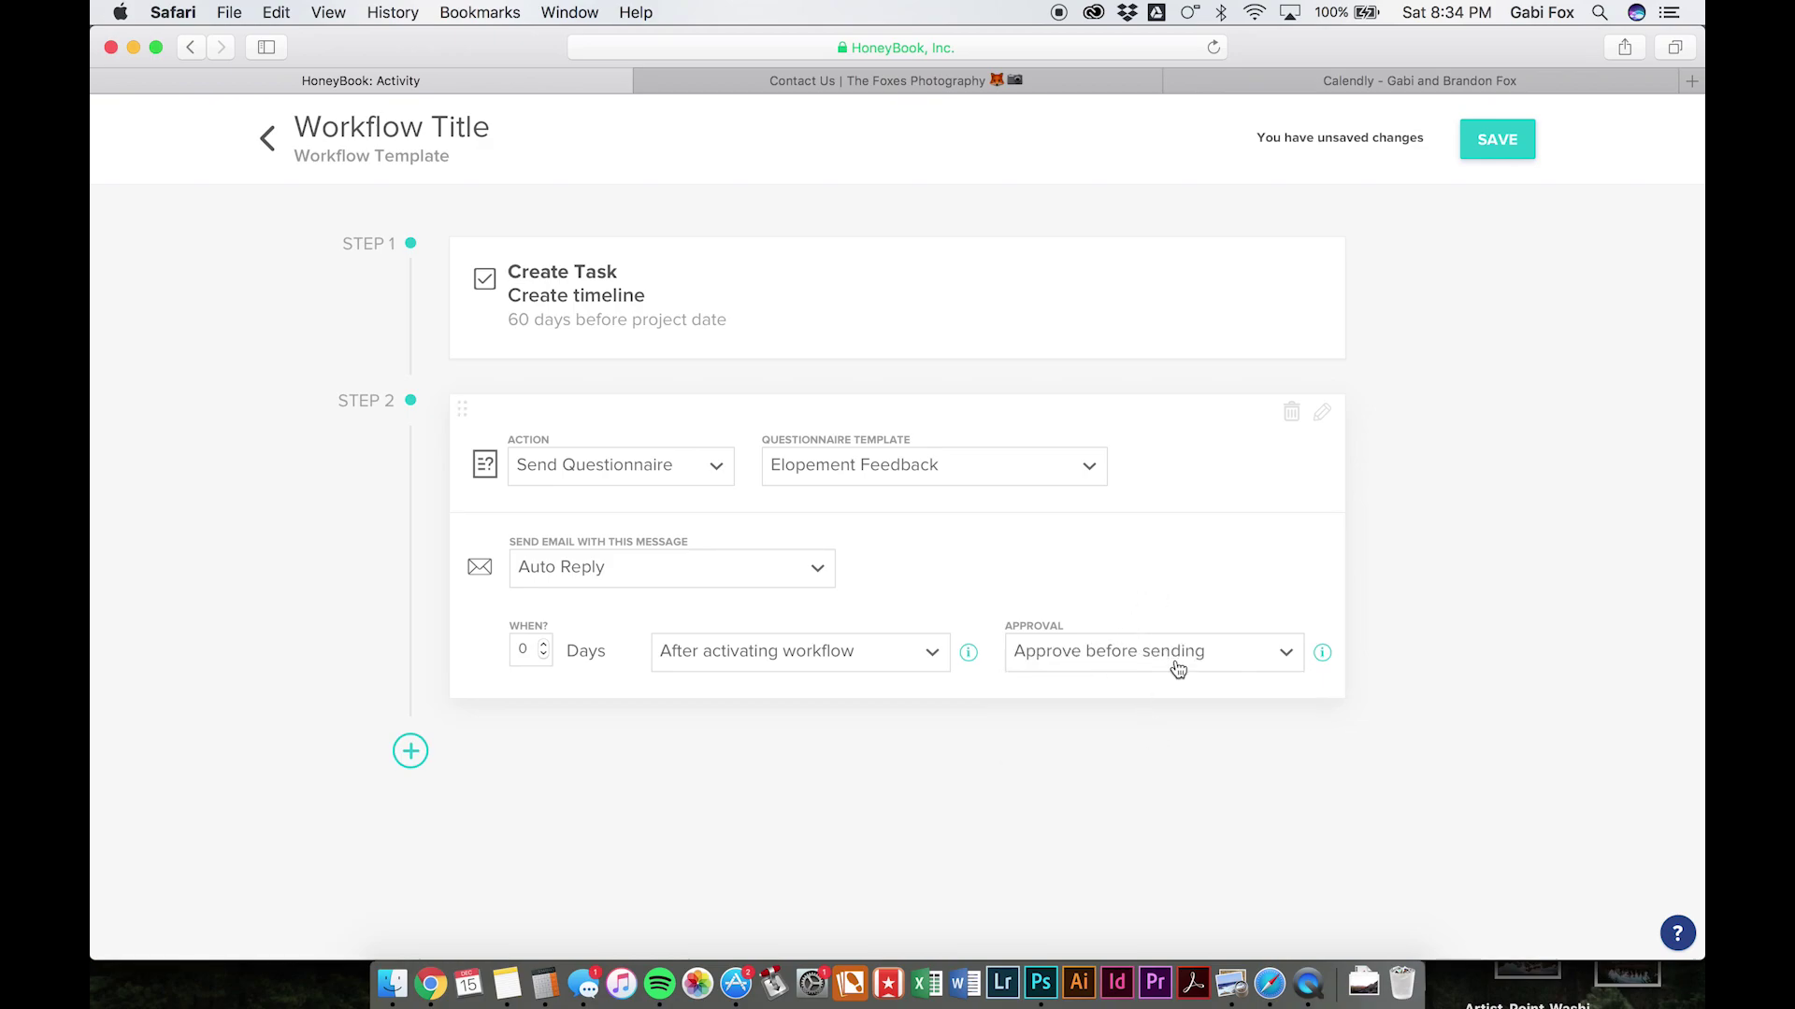
pyautogui.click(1049, 665)
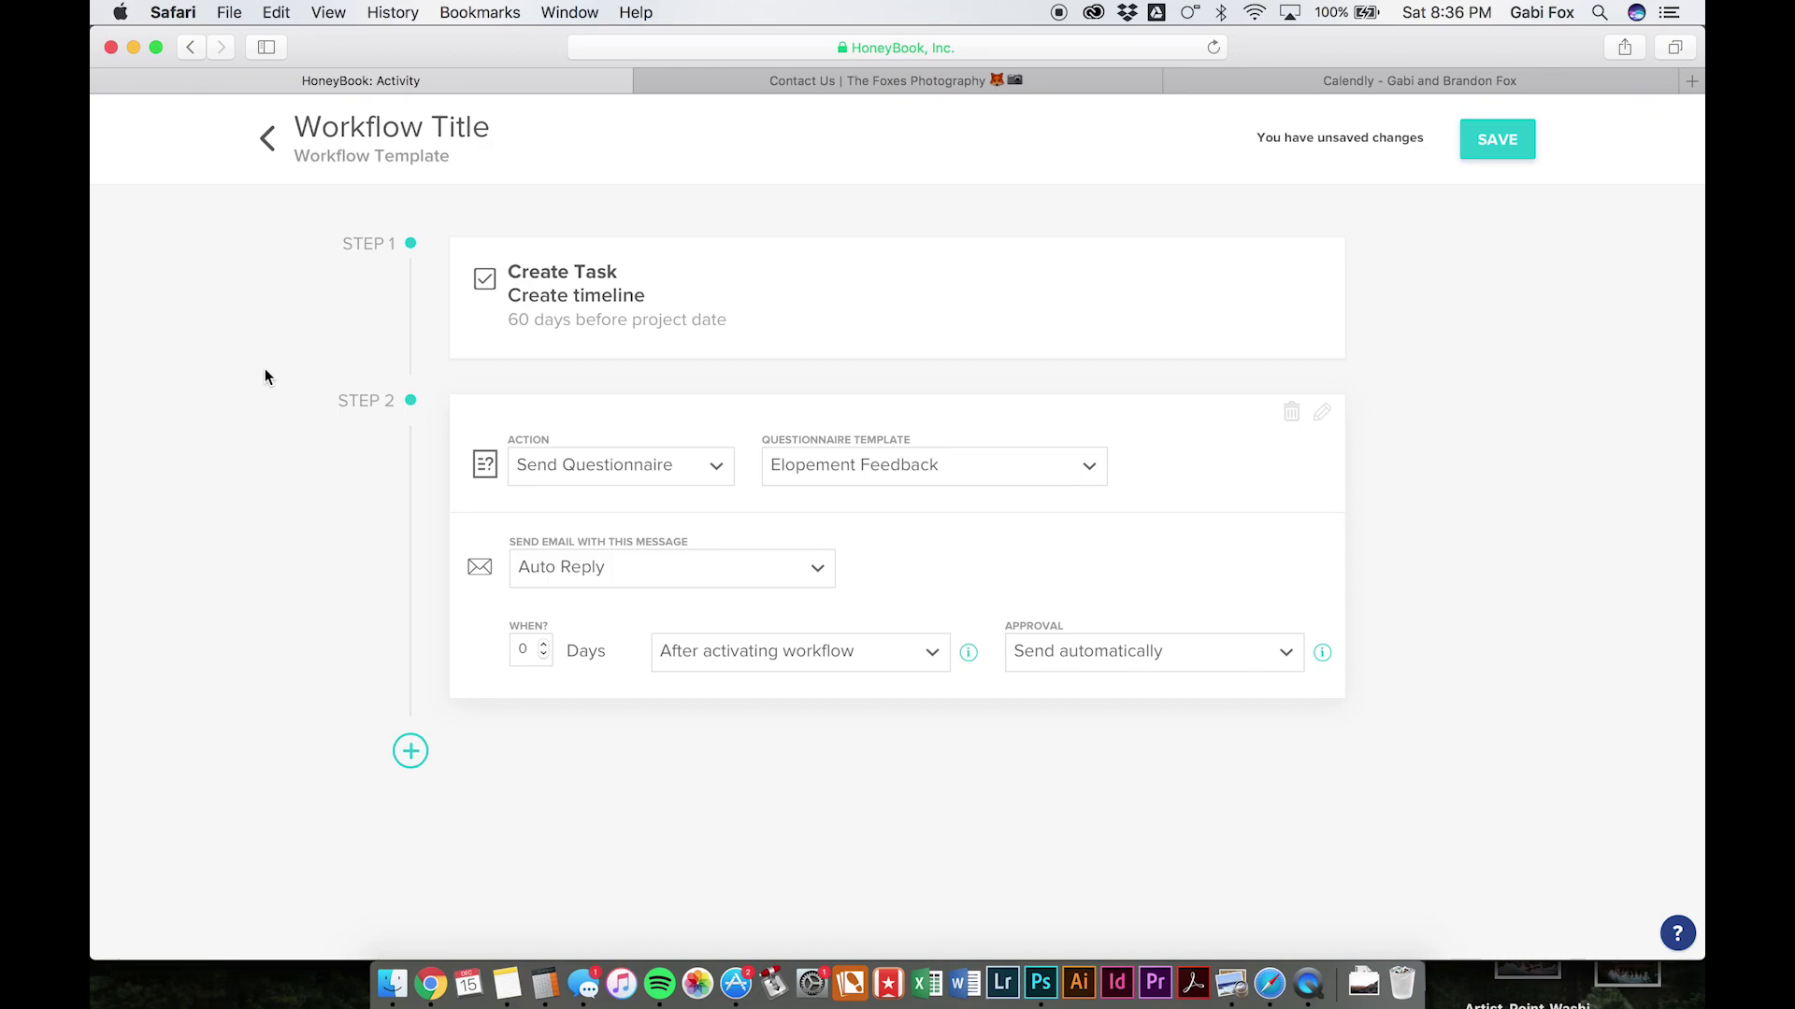
# Exit the workflow editor, choosing LEAVE to discard the unsaved changes
pyautogui.click(269, 149)
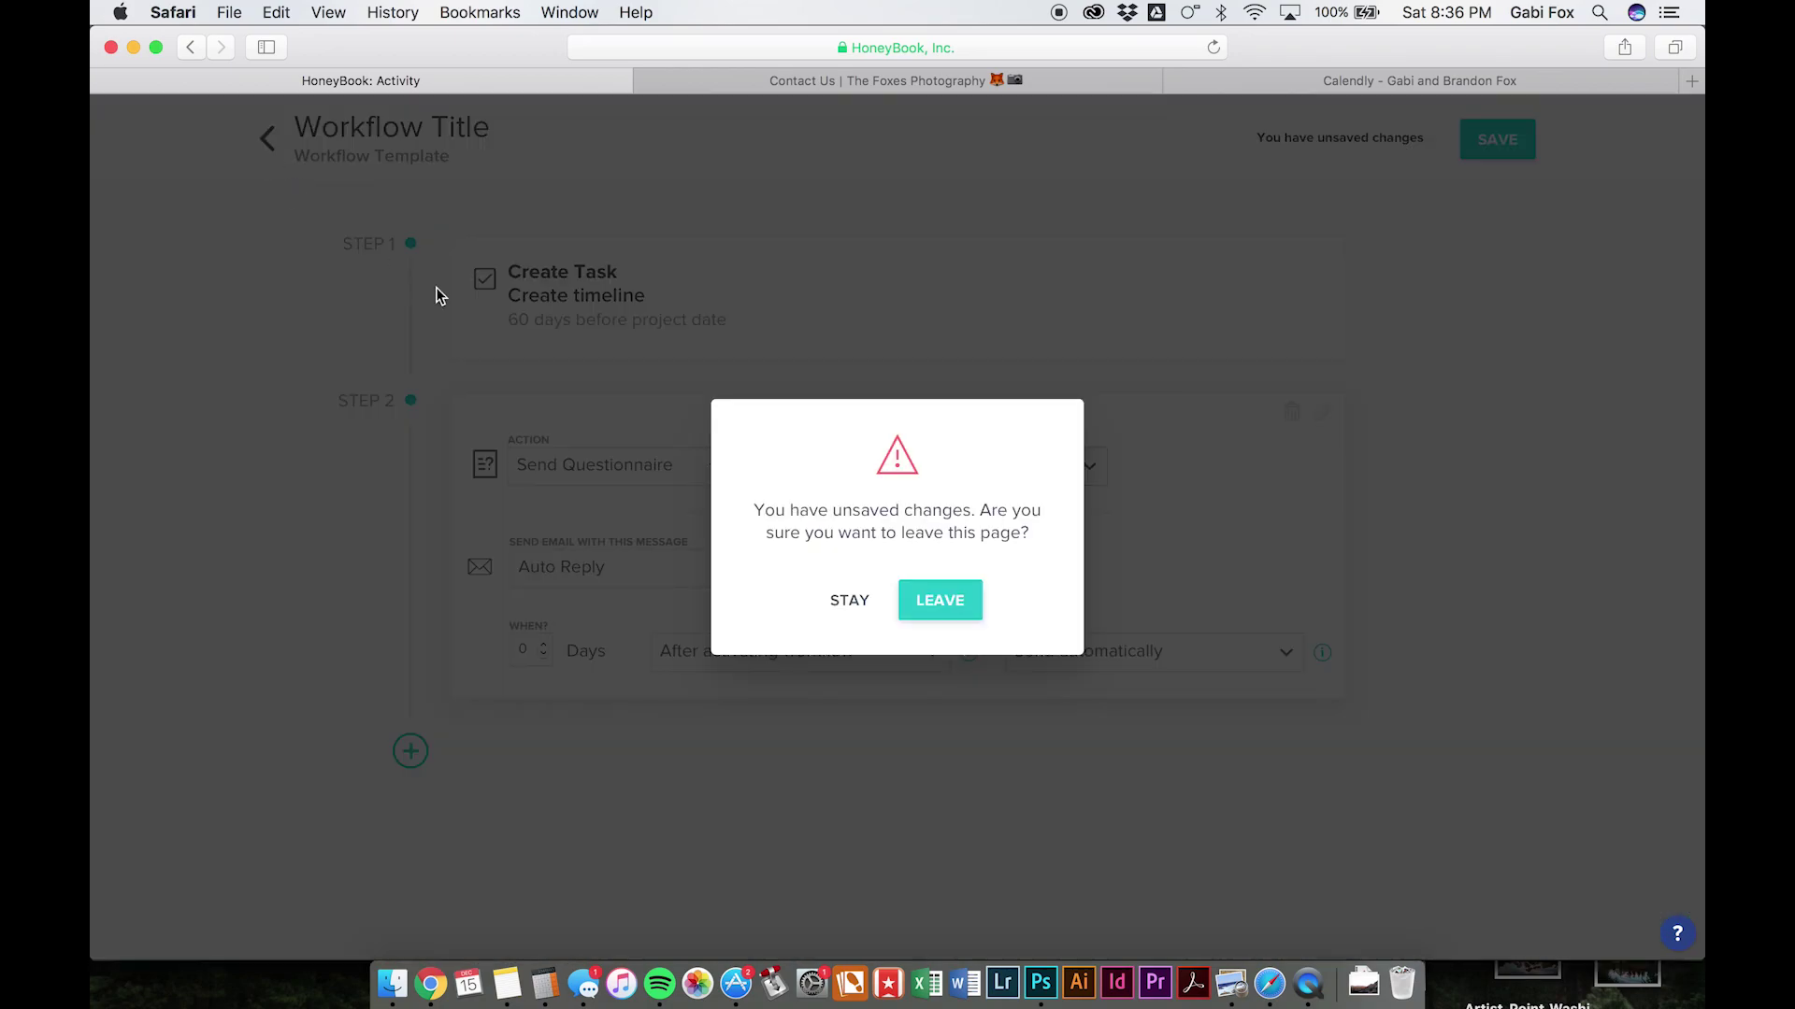
pyautogui.click(941, 604)
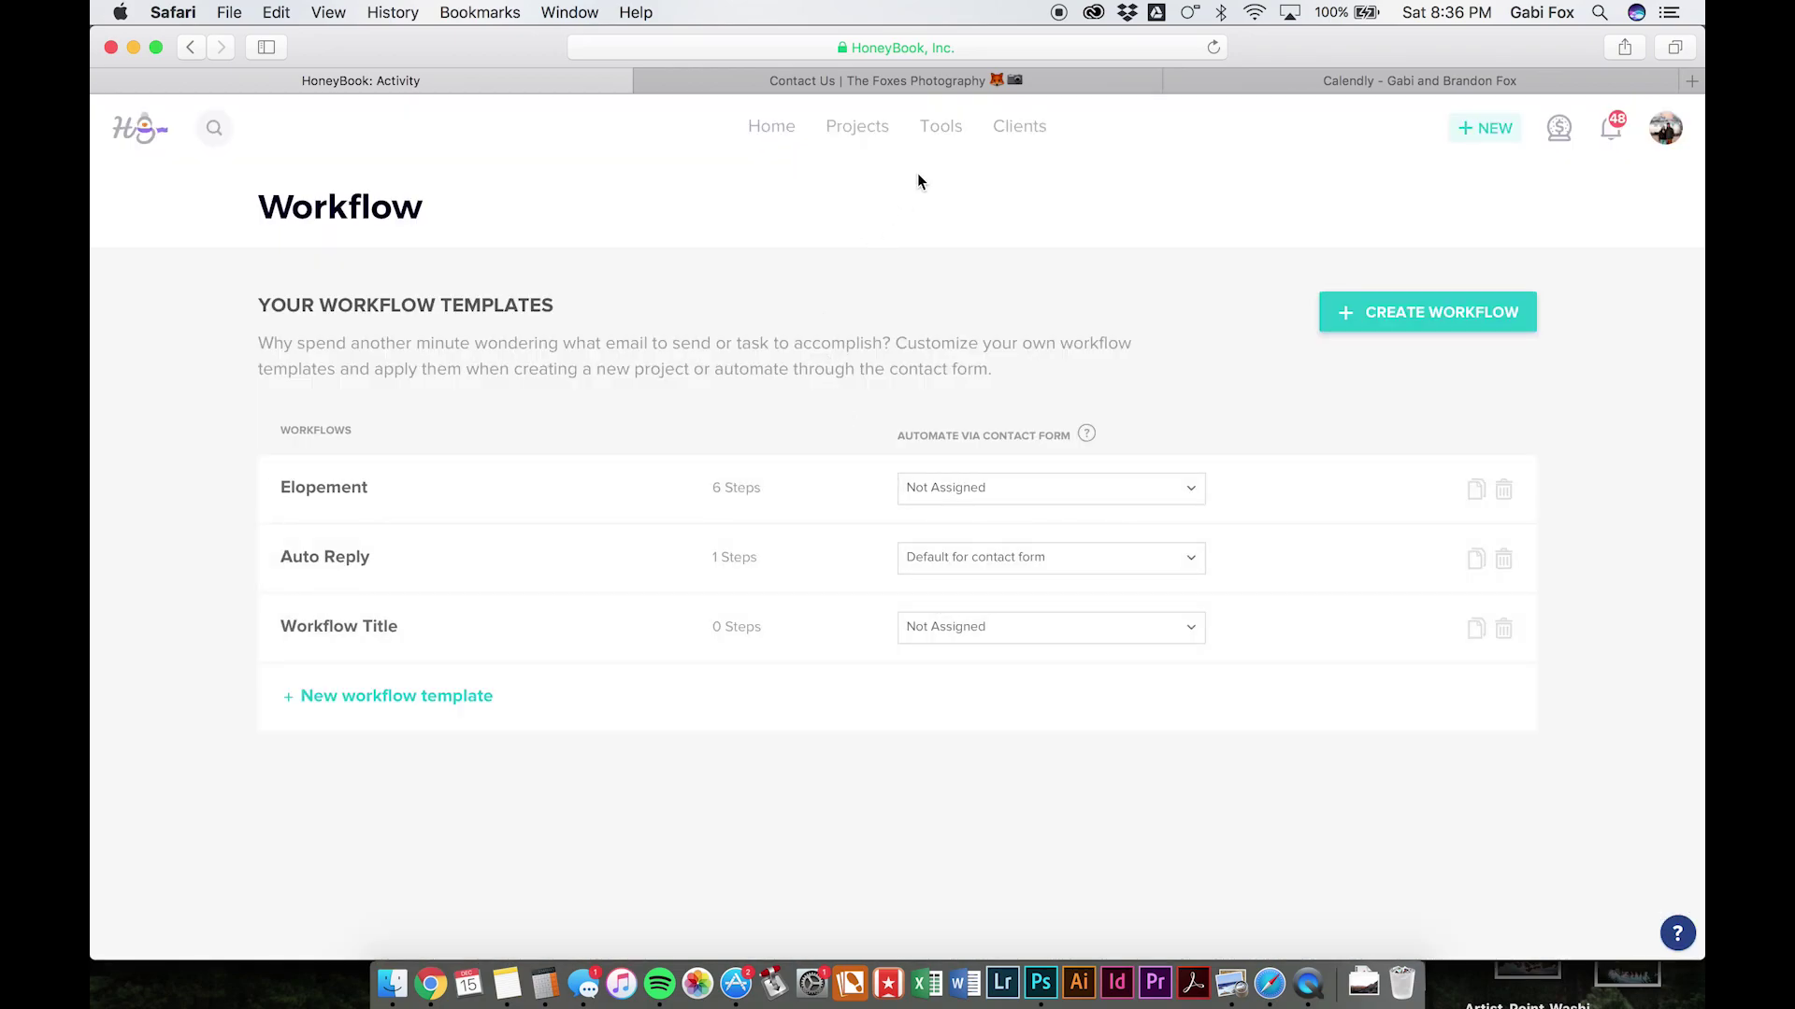
pyautogui.click(935, 127)
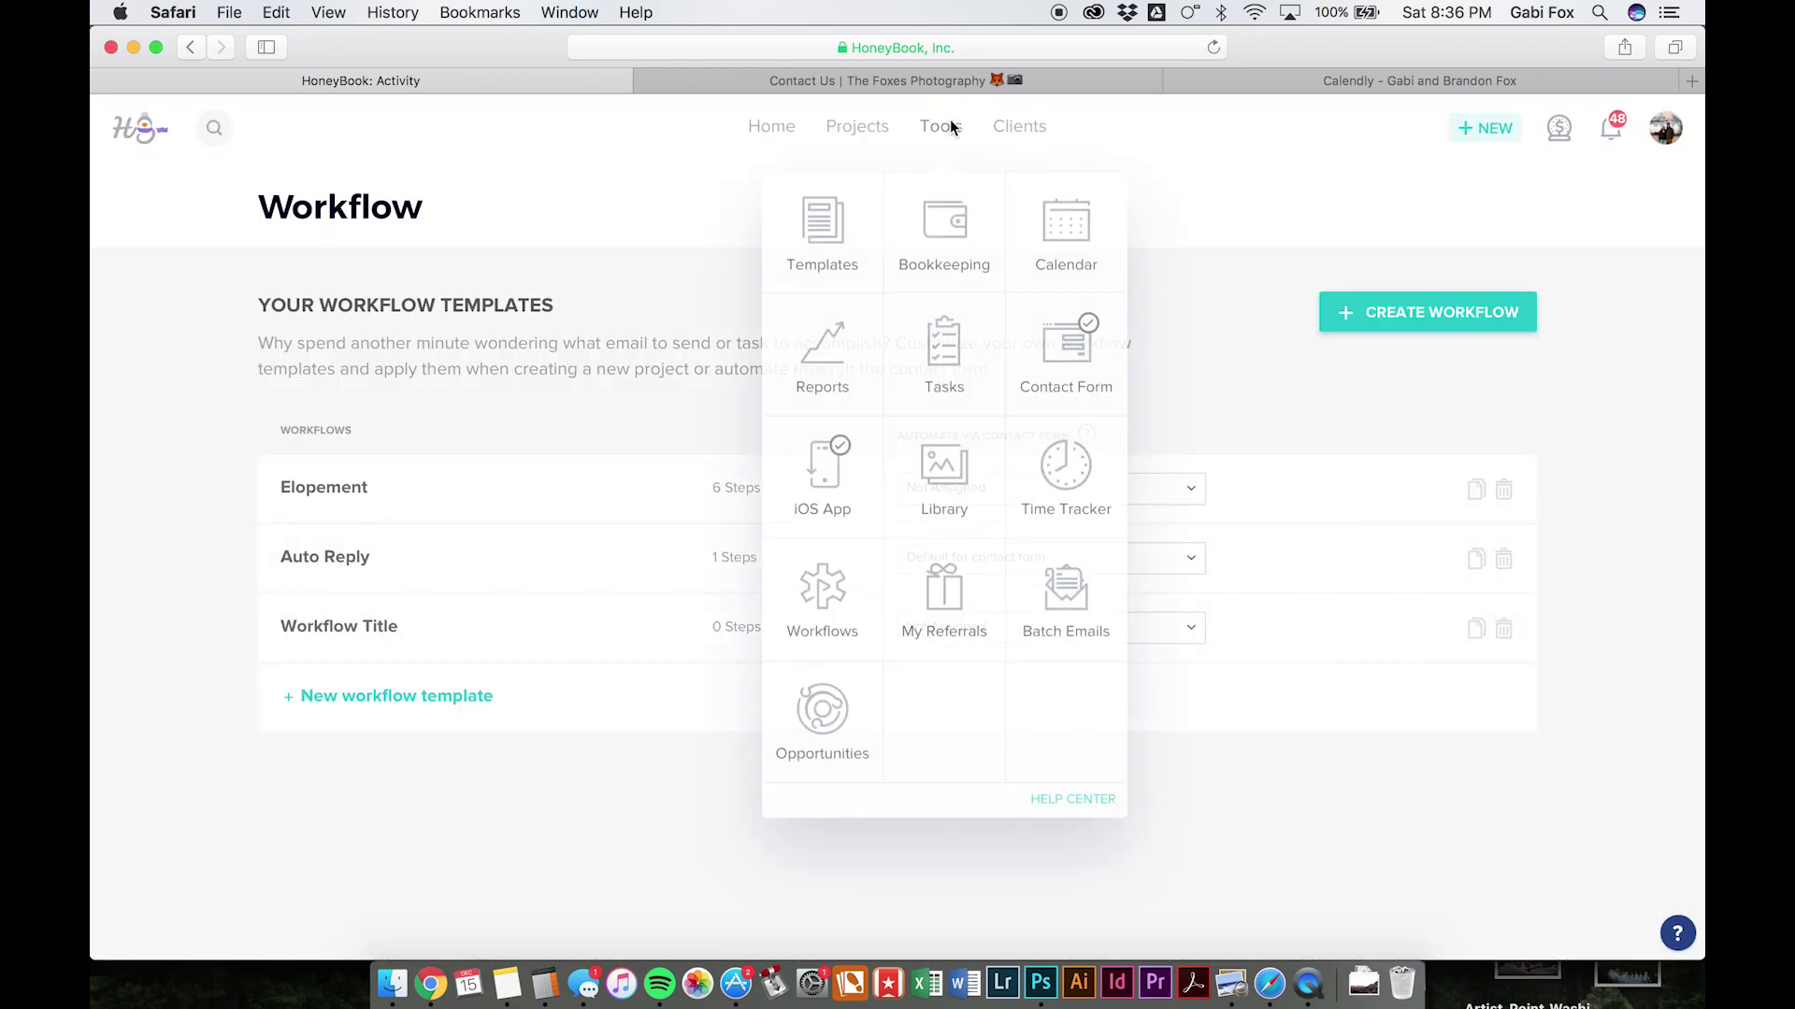
pyautogui.click(1068, 229)
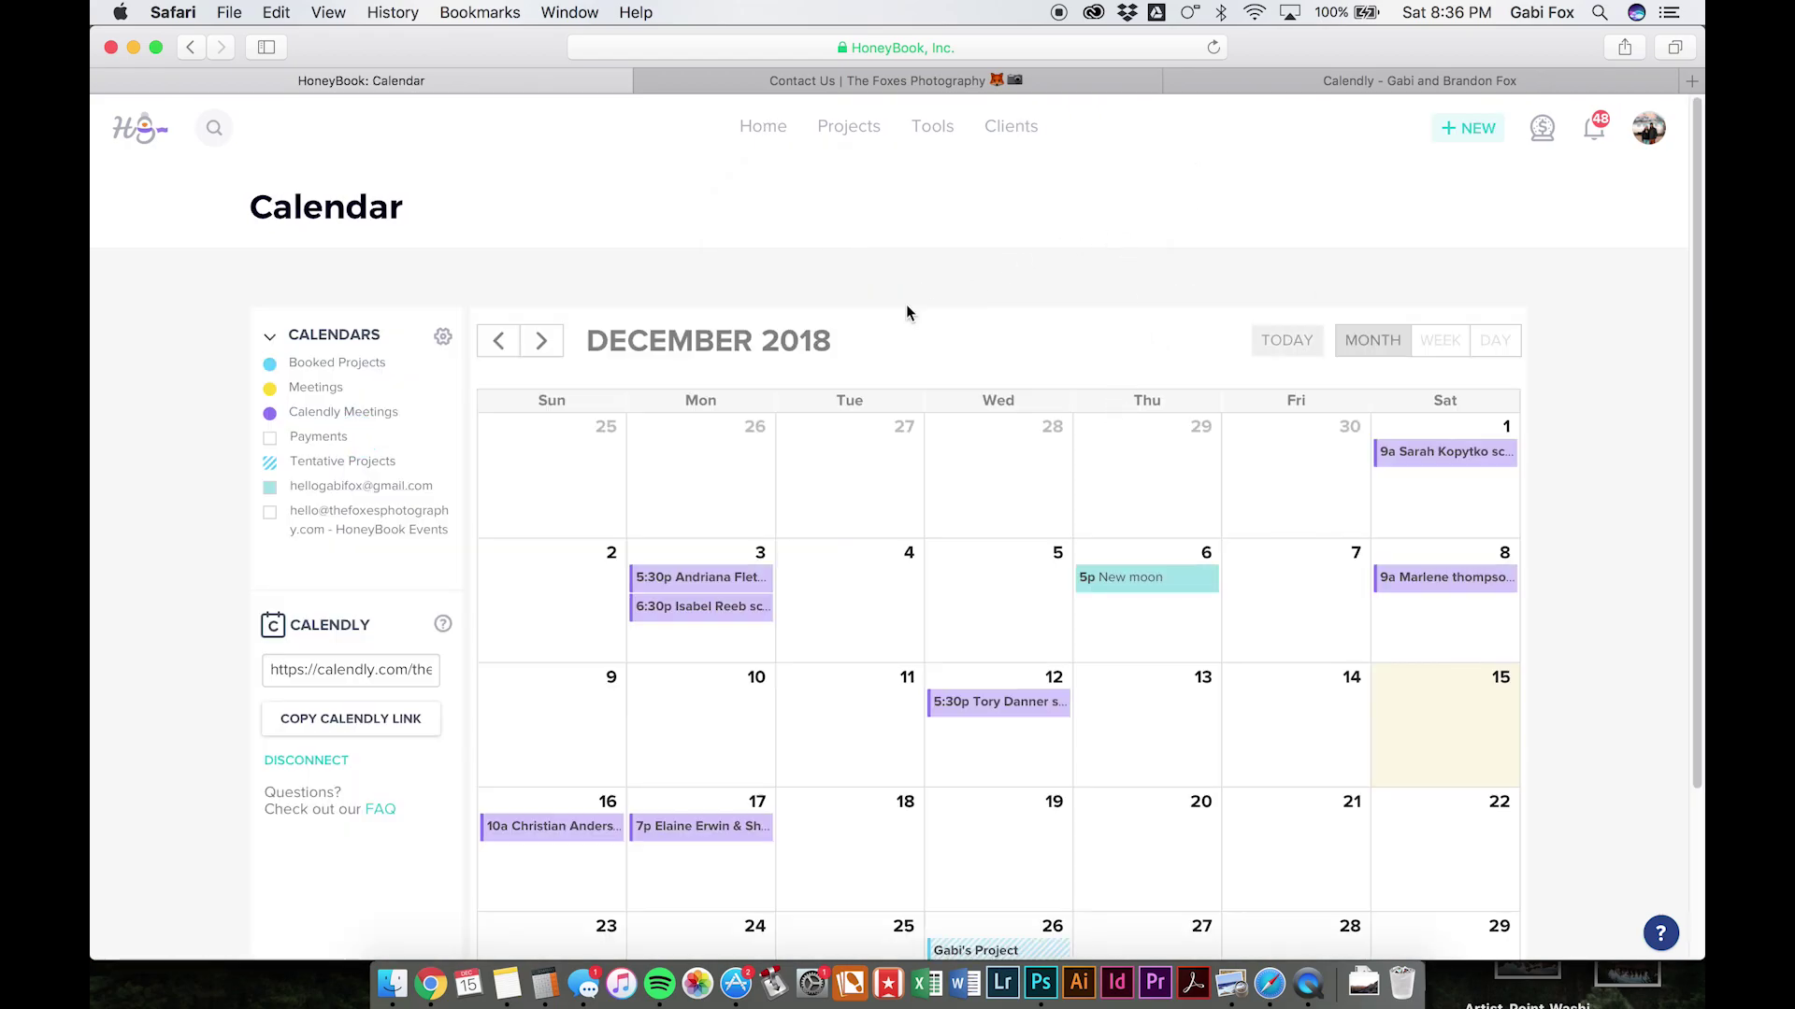
pyautogui.scroll(-3, 906, 307)
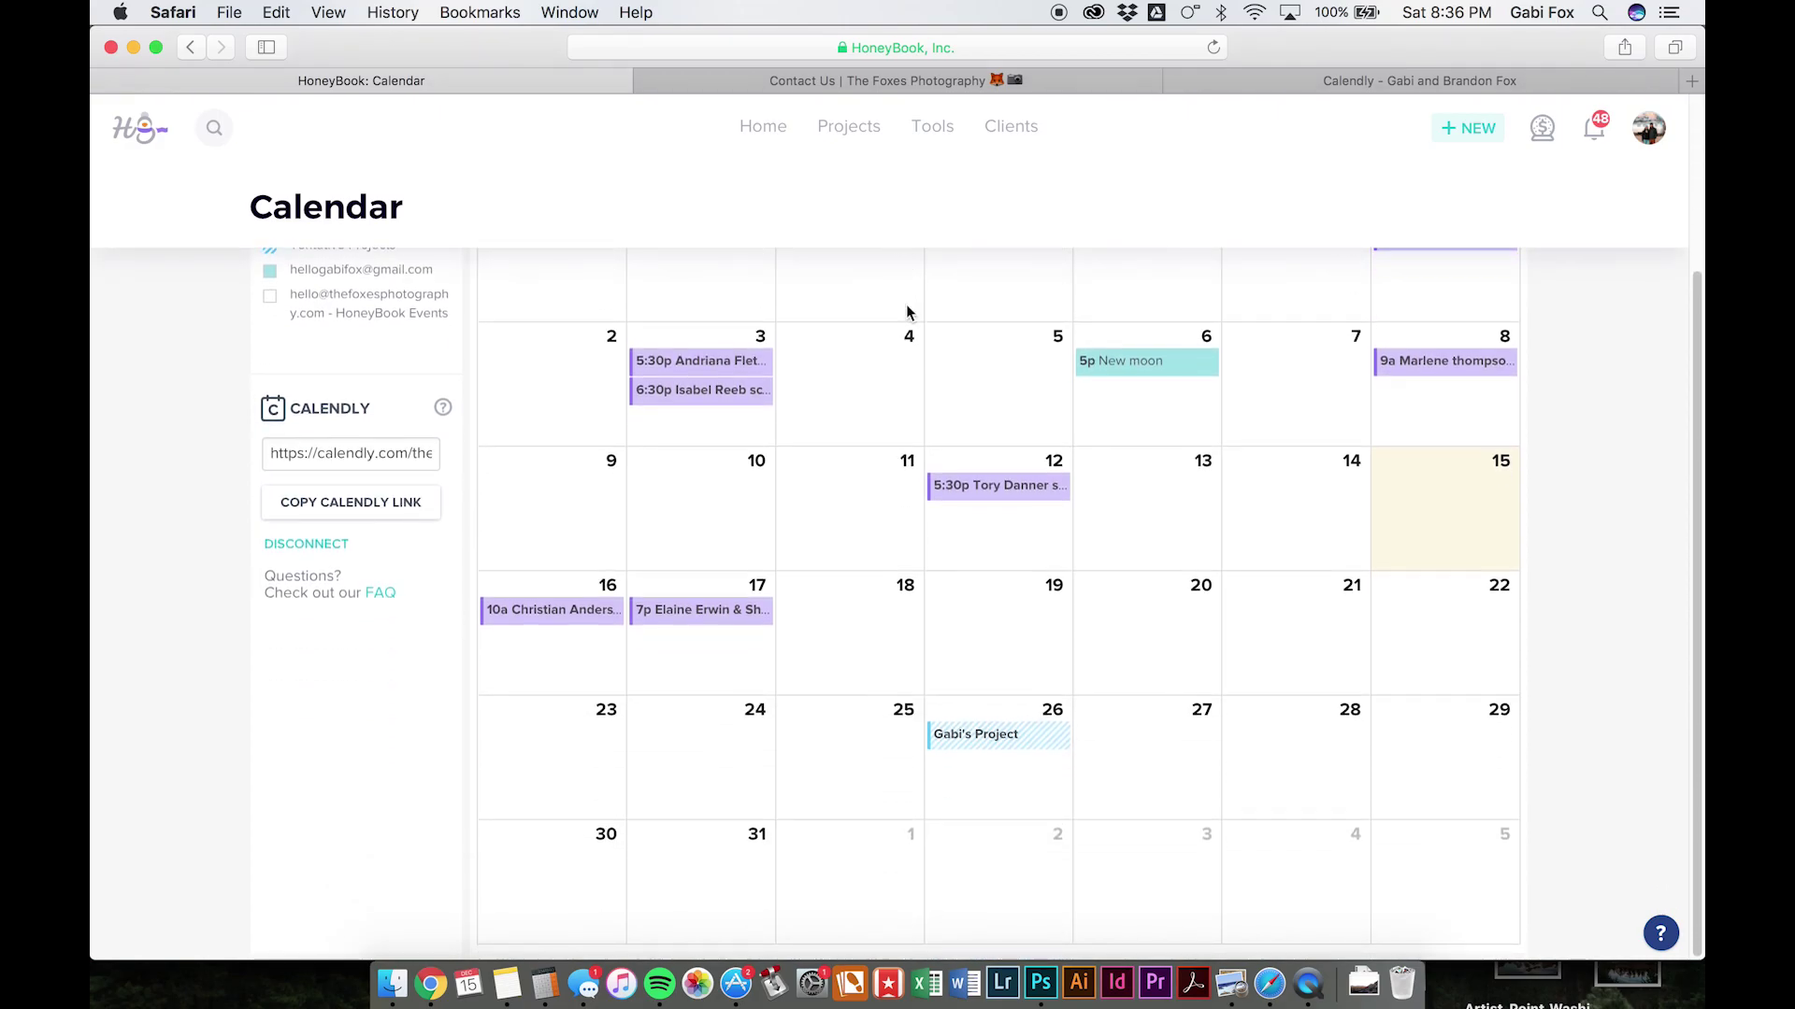
pyautogui.scroll(3, 906, 312)
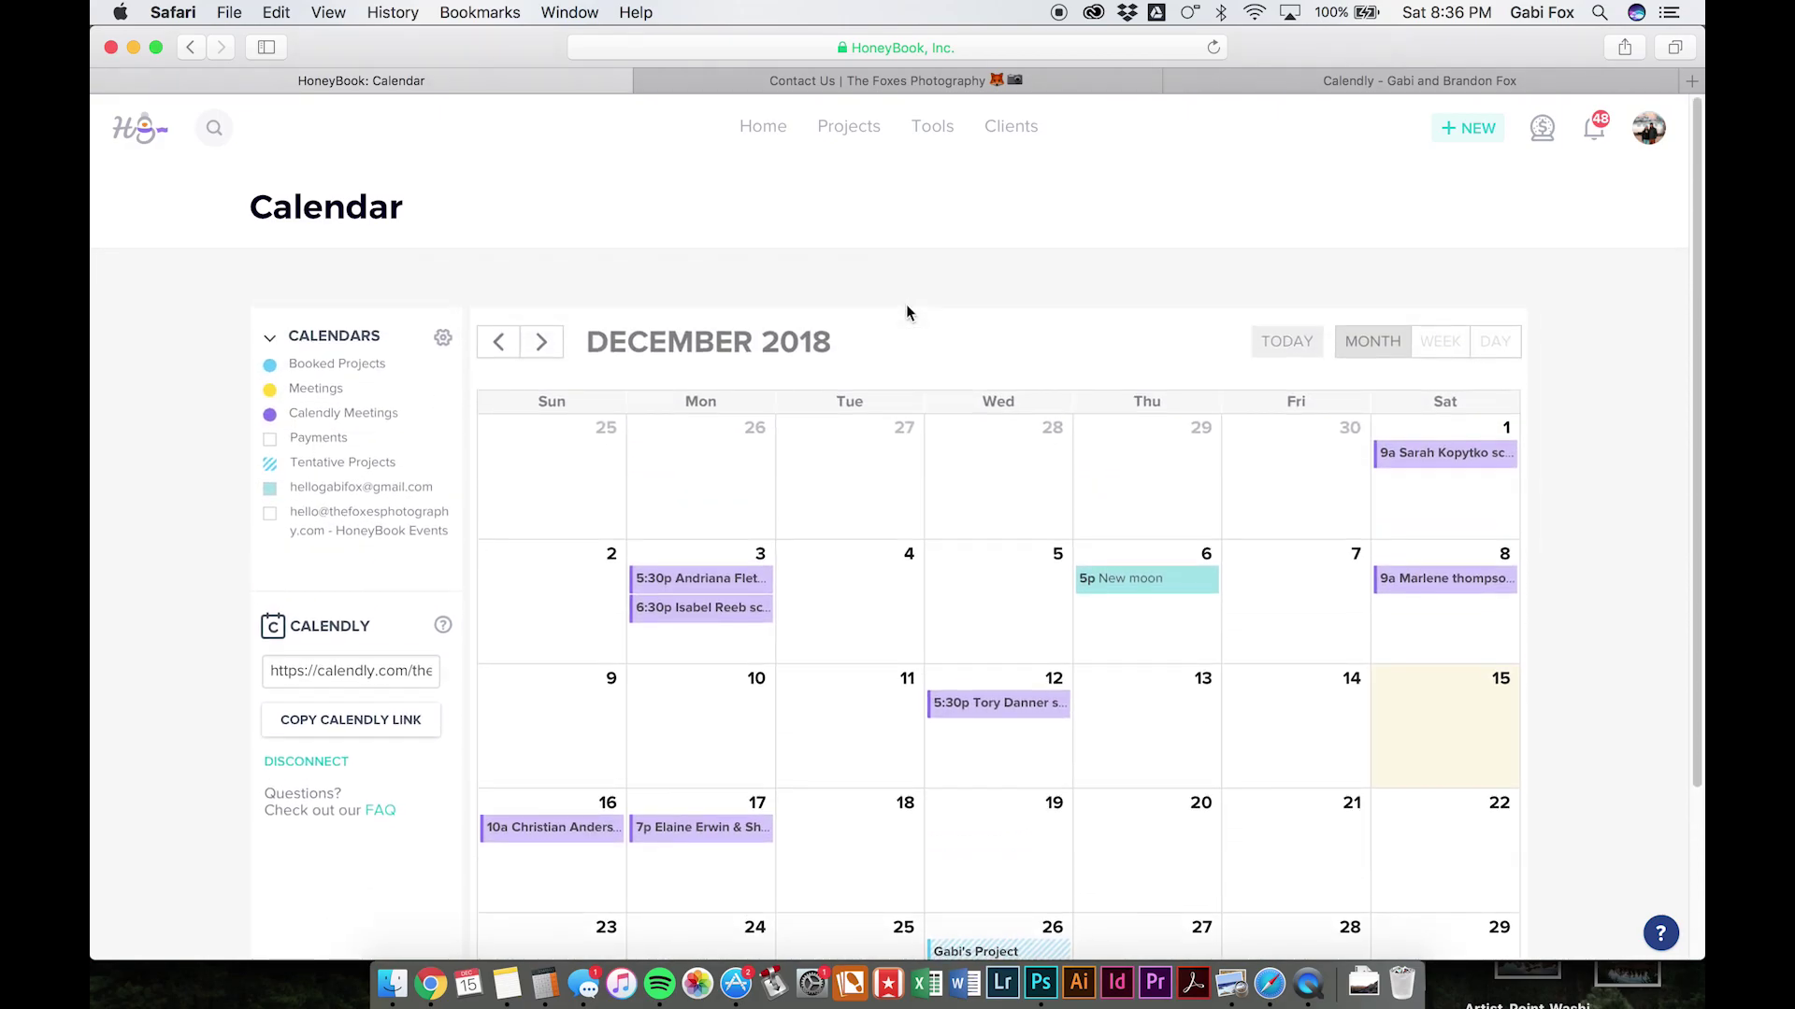
pyautogui.scroll(-1, 906, 312)
pyautogui.scroll(-2, 906, 312)
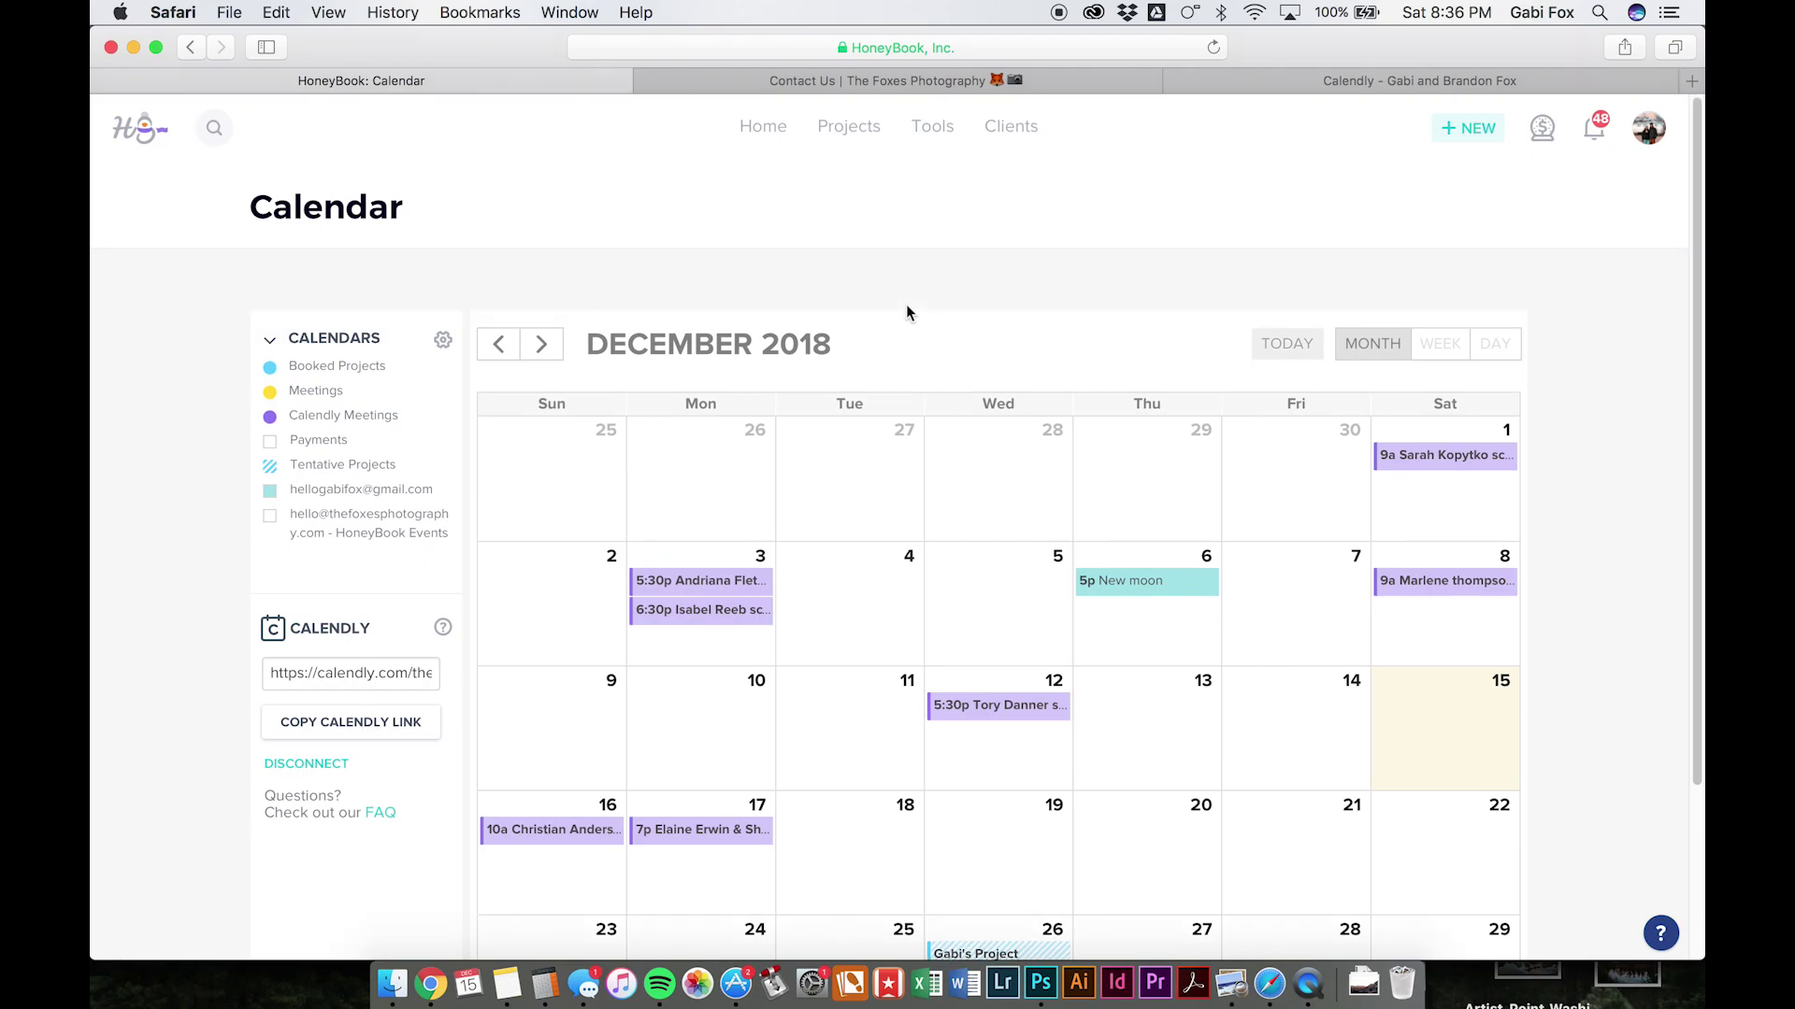
pyautogui.scroll(3, 905, 331)
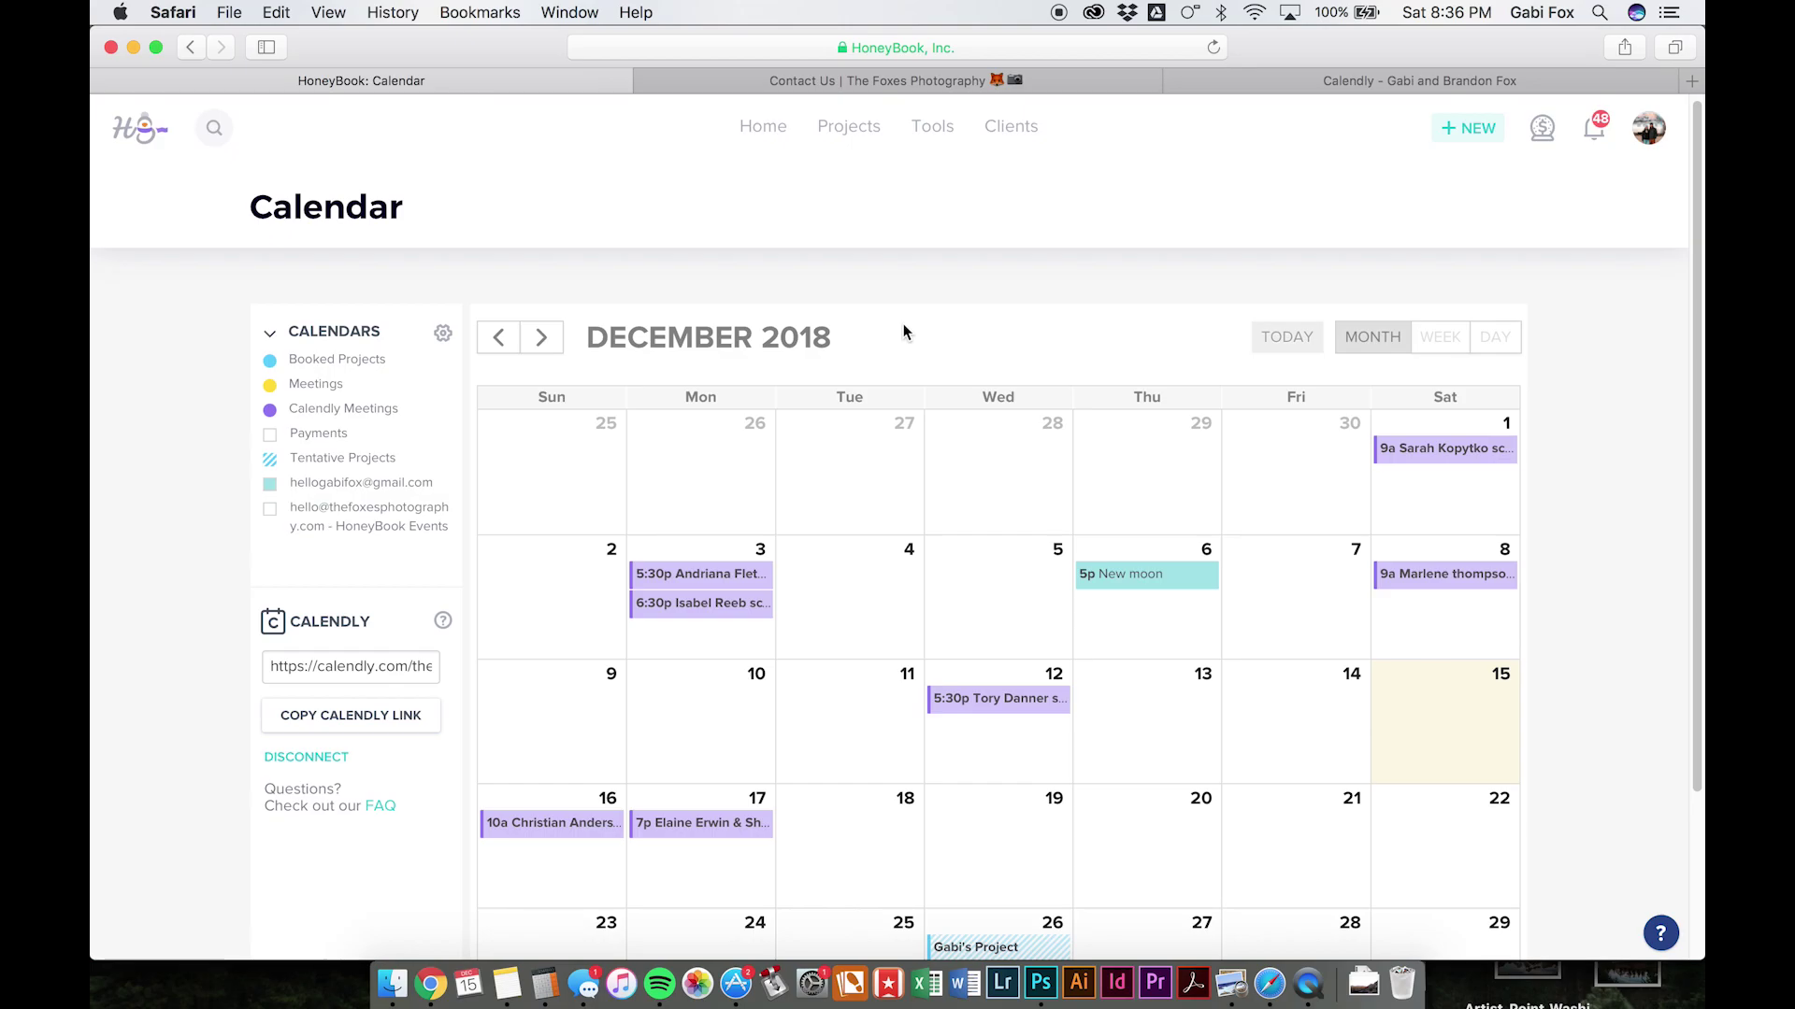
pyautogui.scroll(-4, 903, 323)
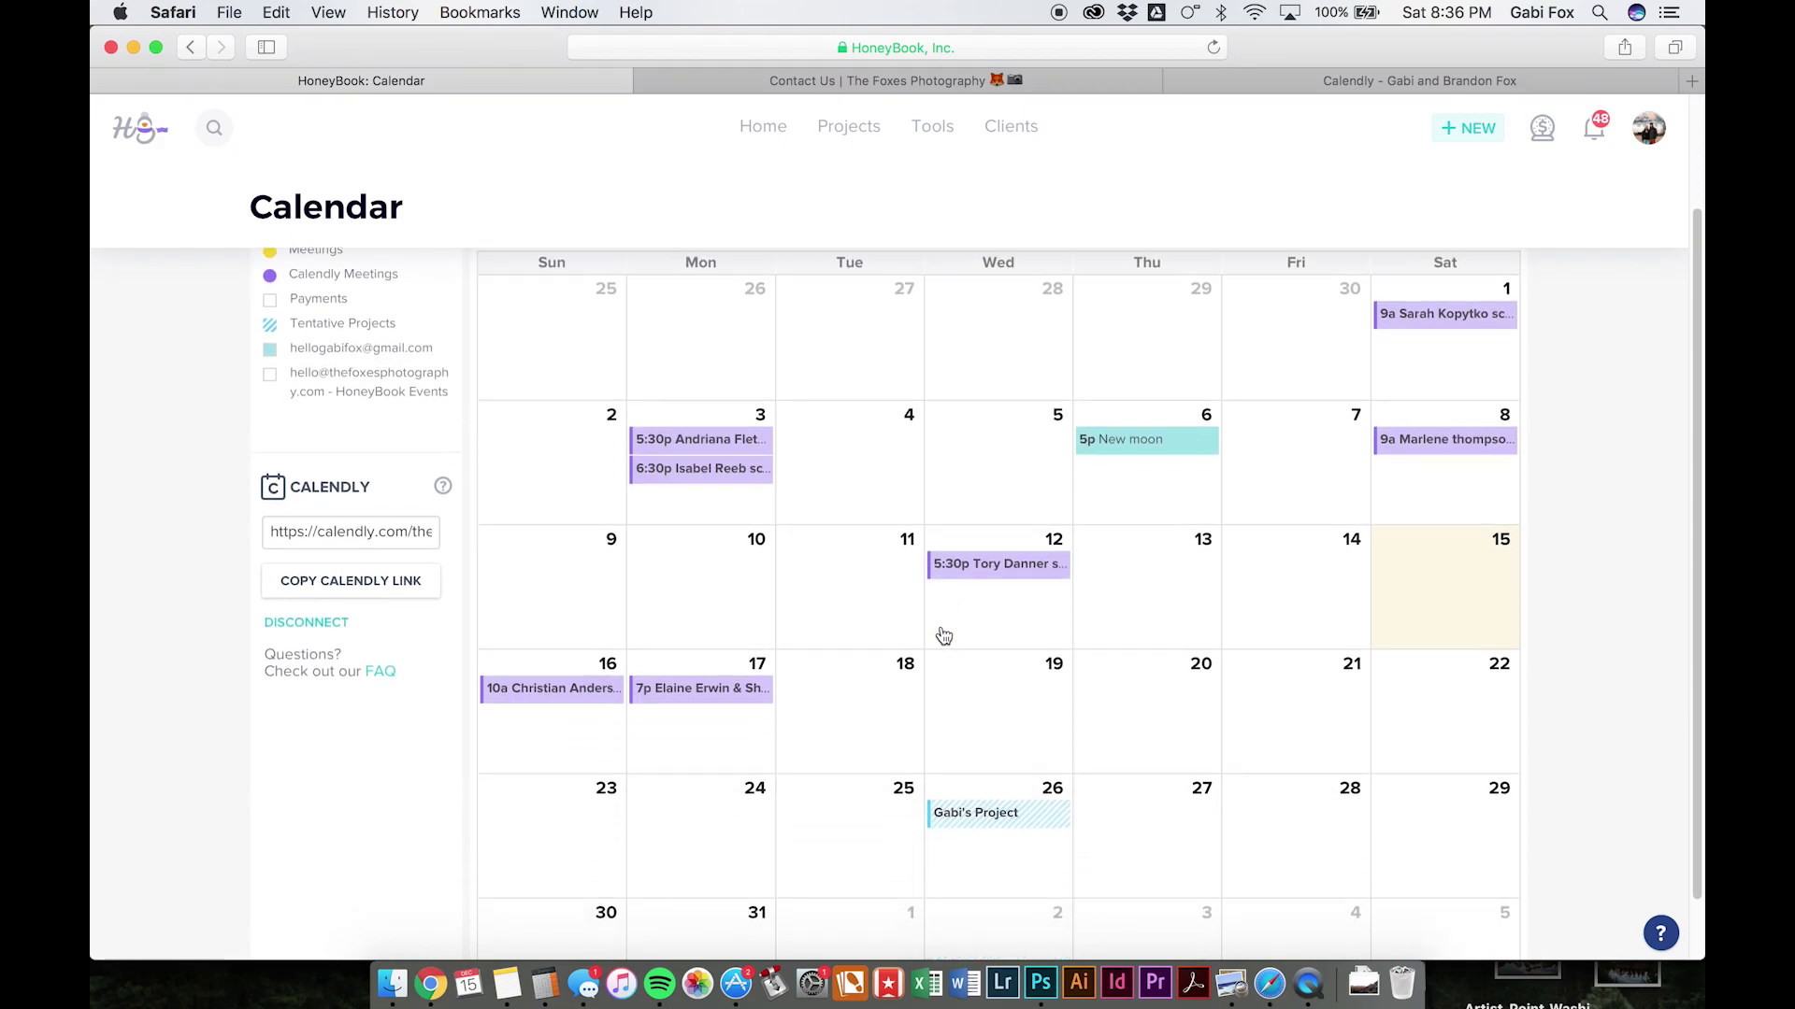
pyautogui.scroll(-2, 967, 745)
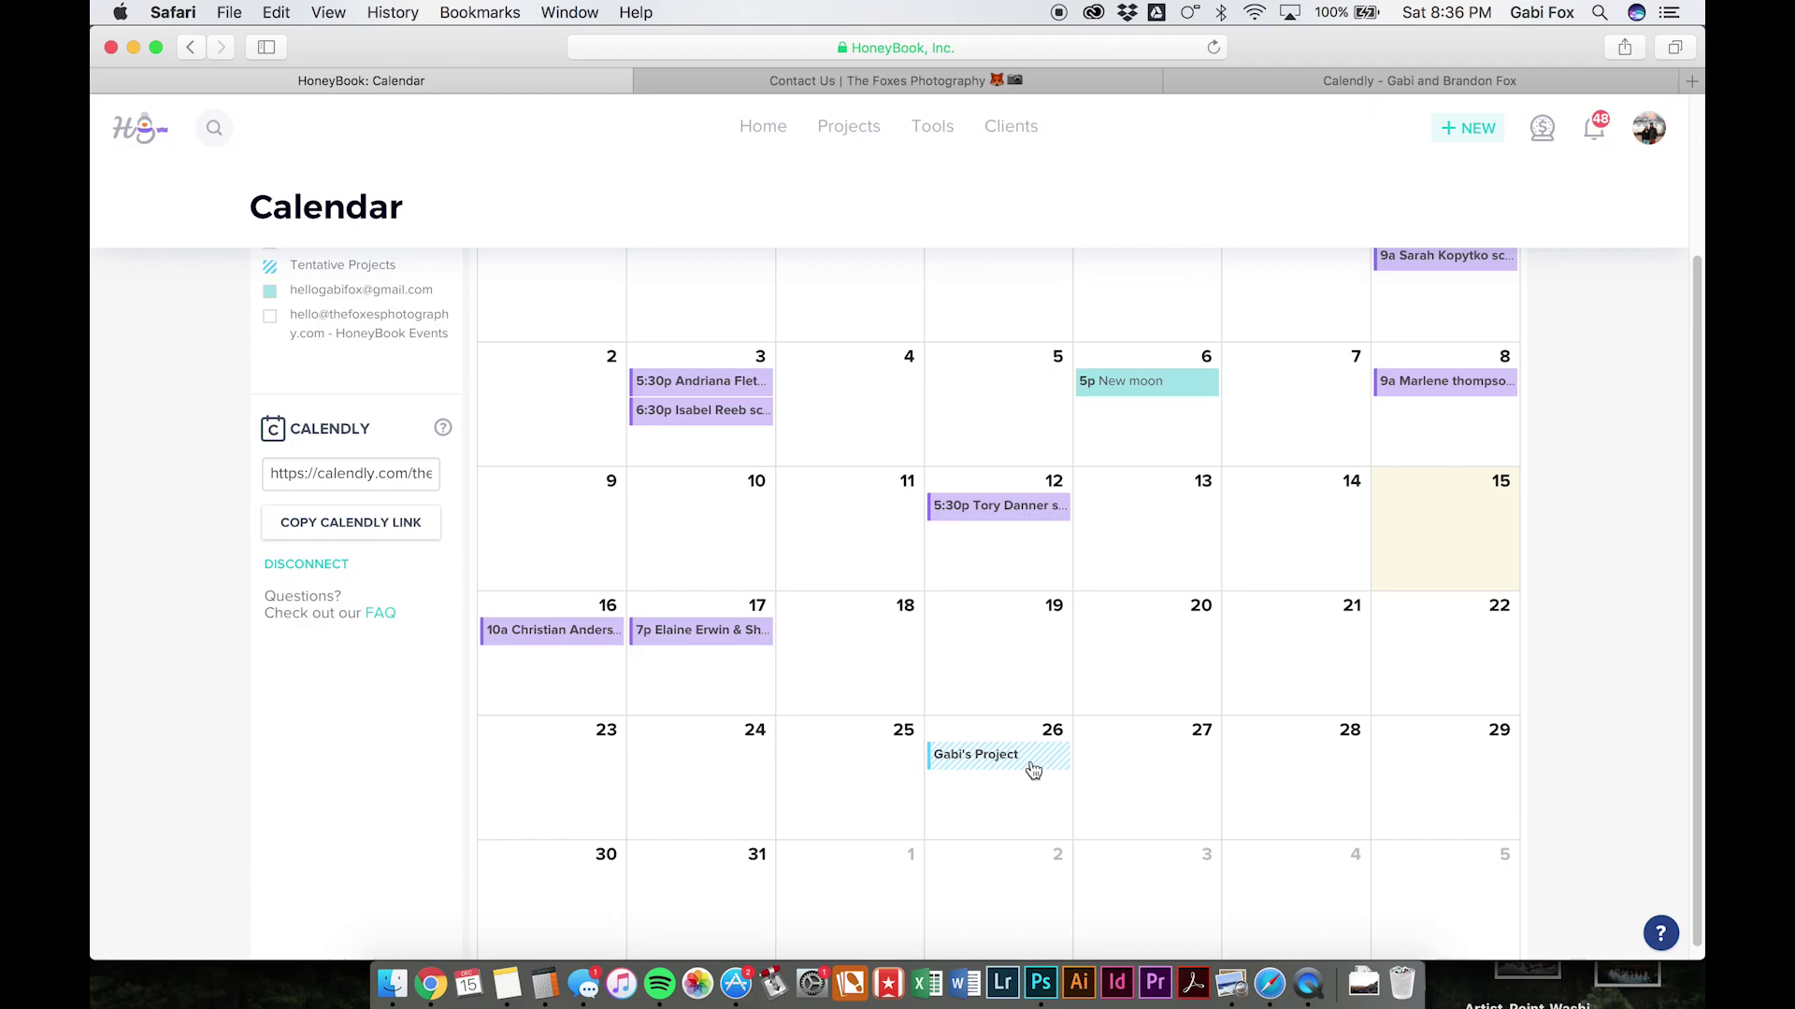
pyautogui.click(1035, 768)
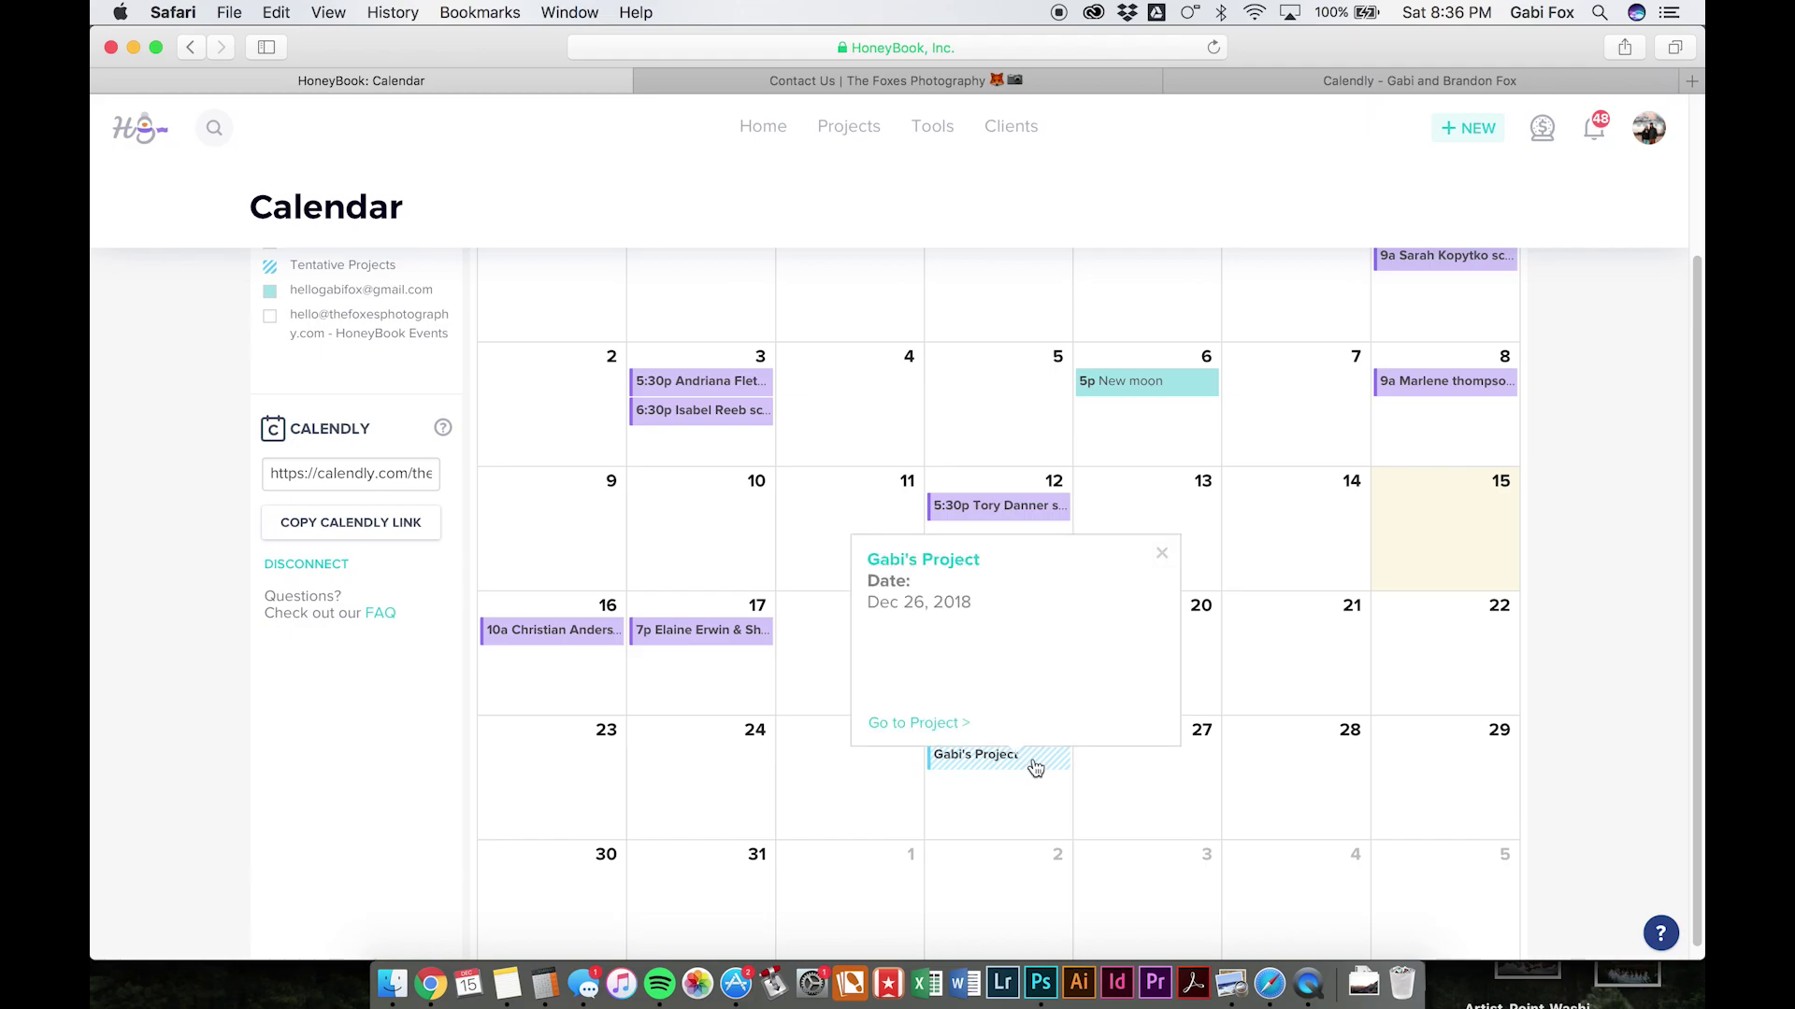
pyautogui.click(1162, 553)
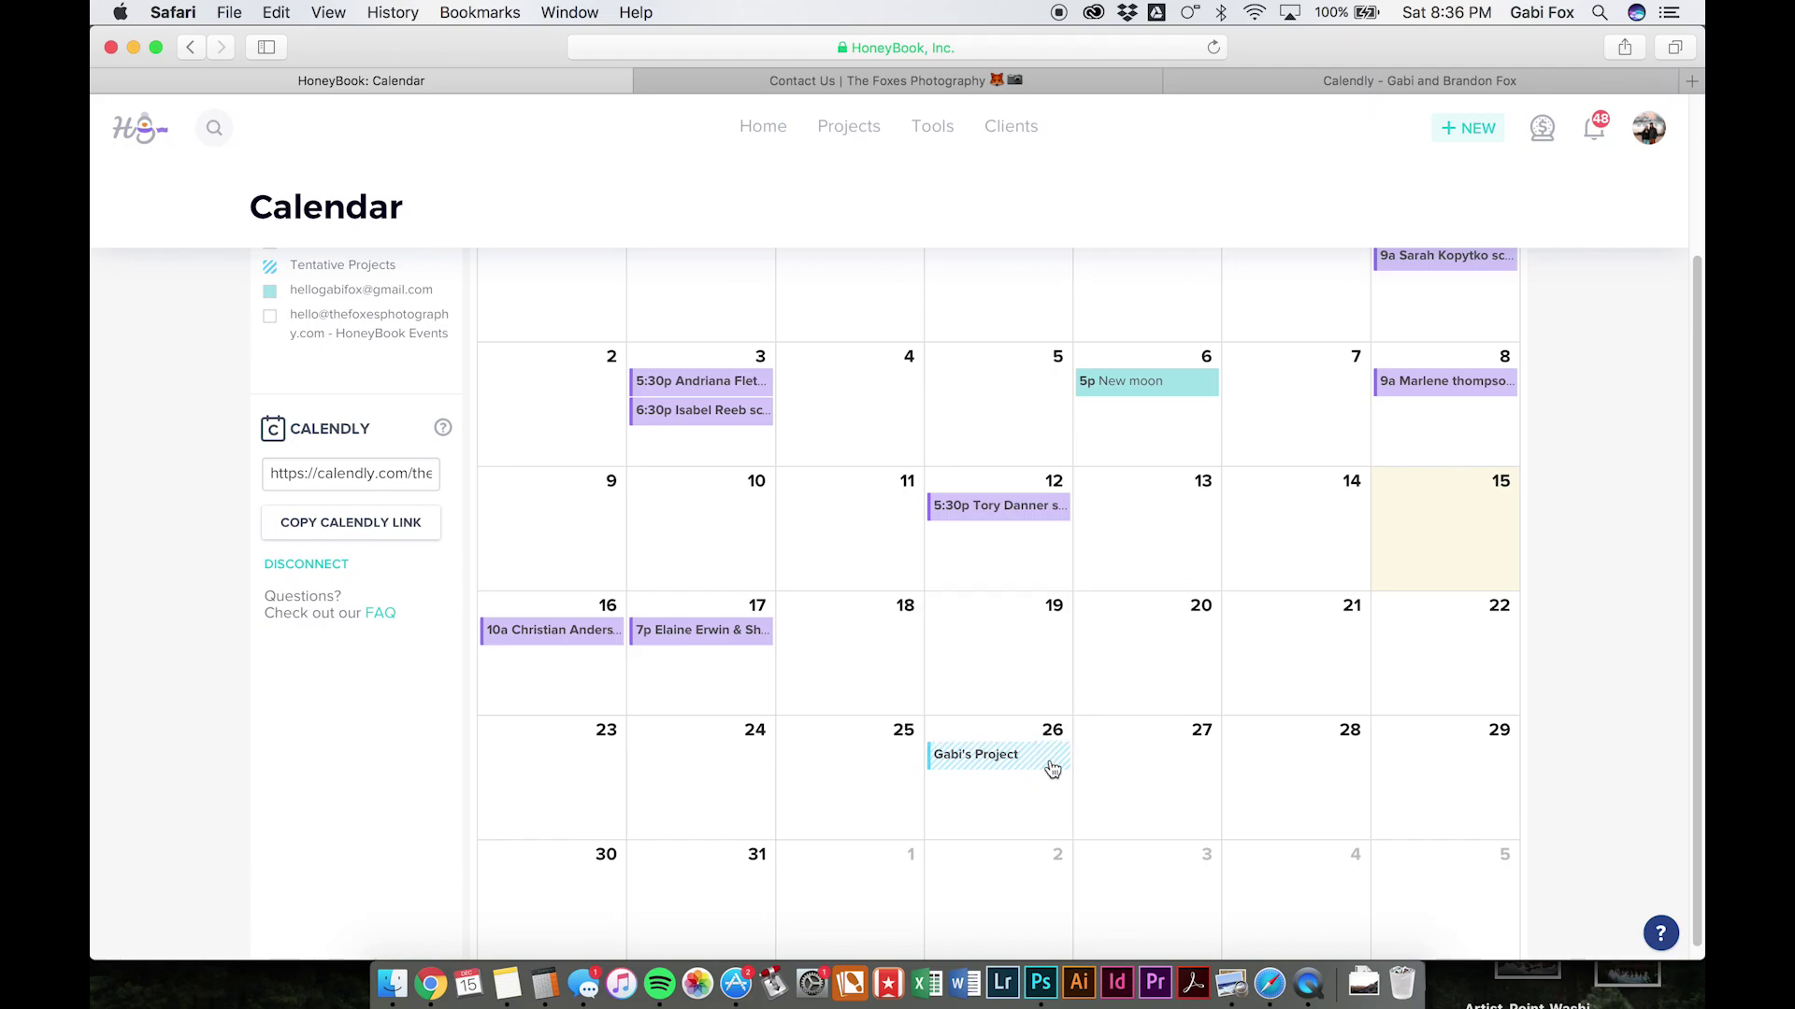
pyautogui.click(1052, 768)
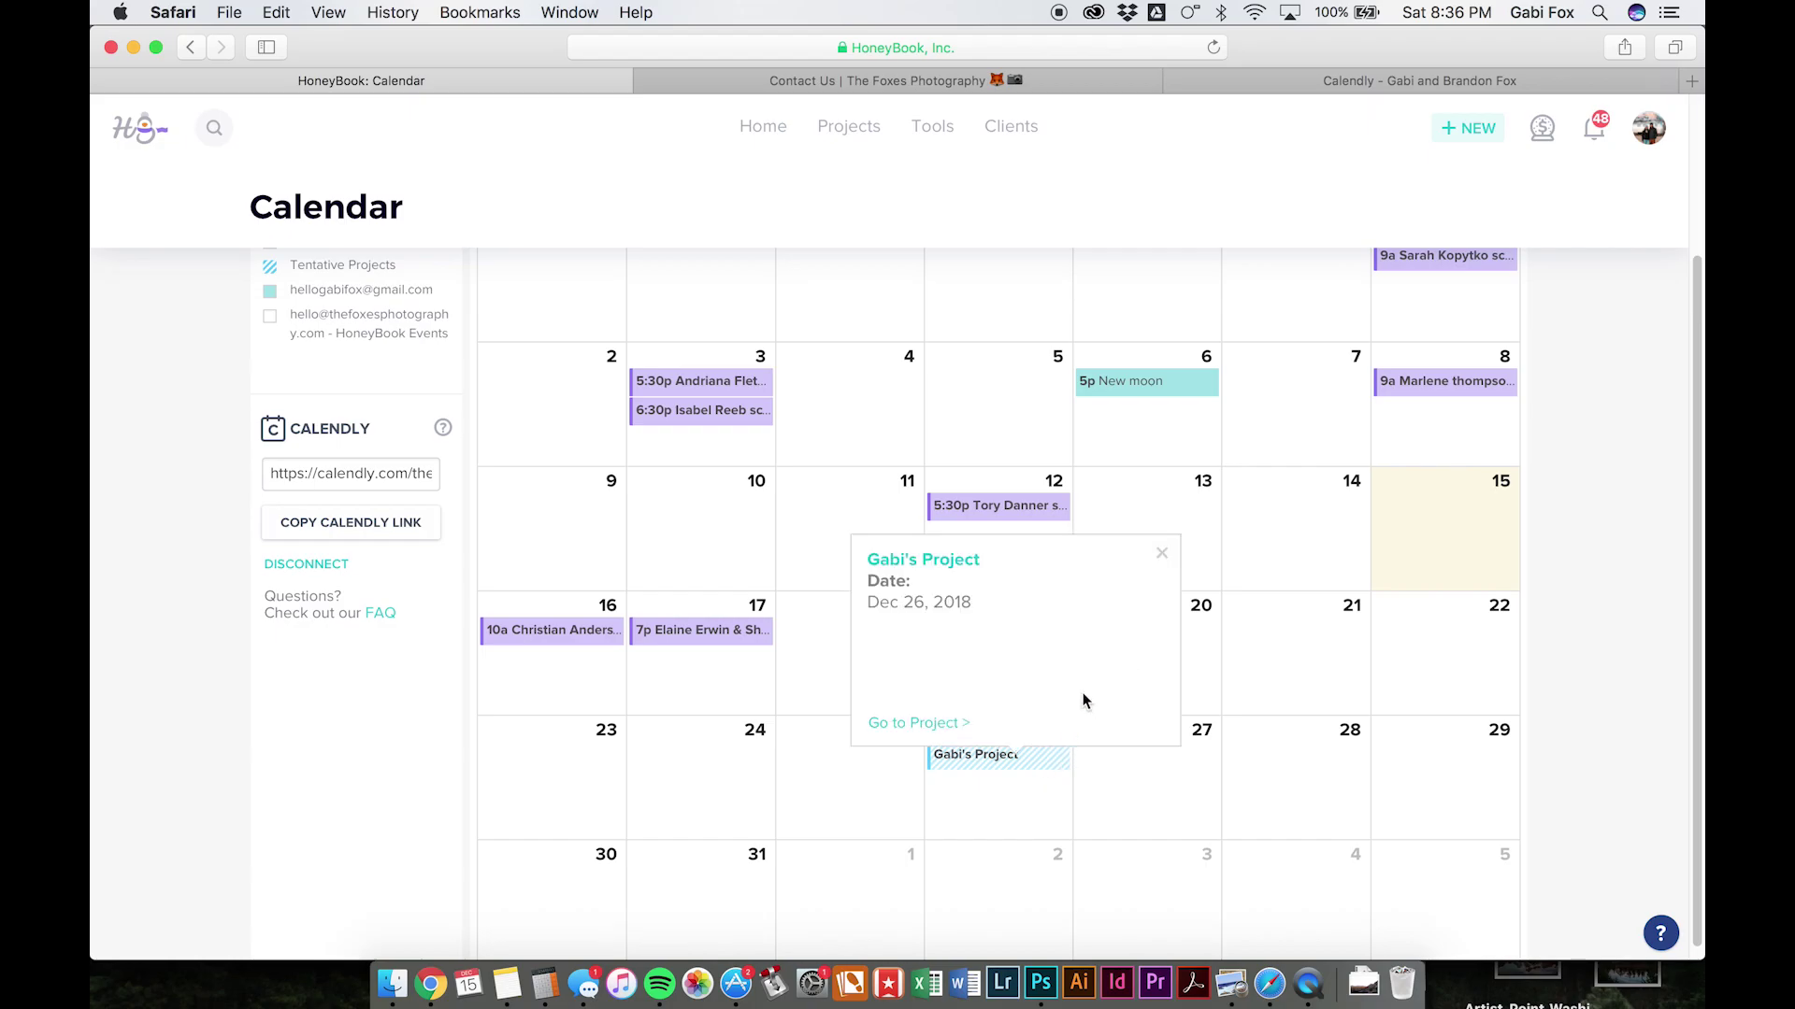
pyautogui.click(1167, 558)
pyautogui.scroll(-1, 998, 781)
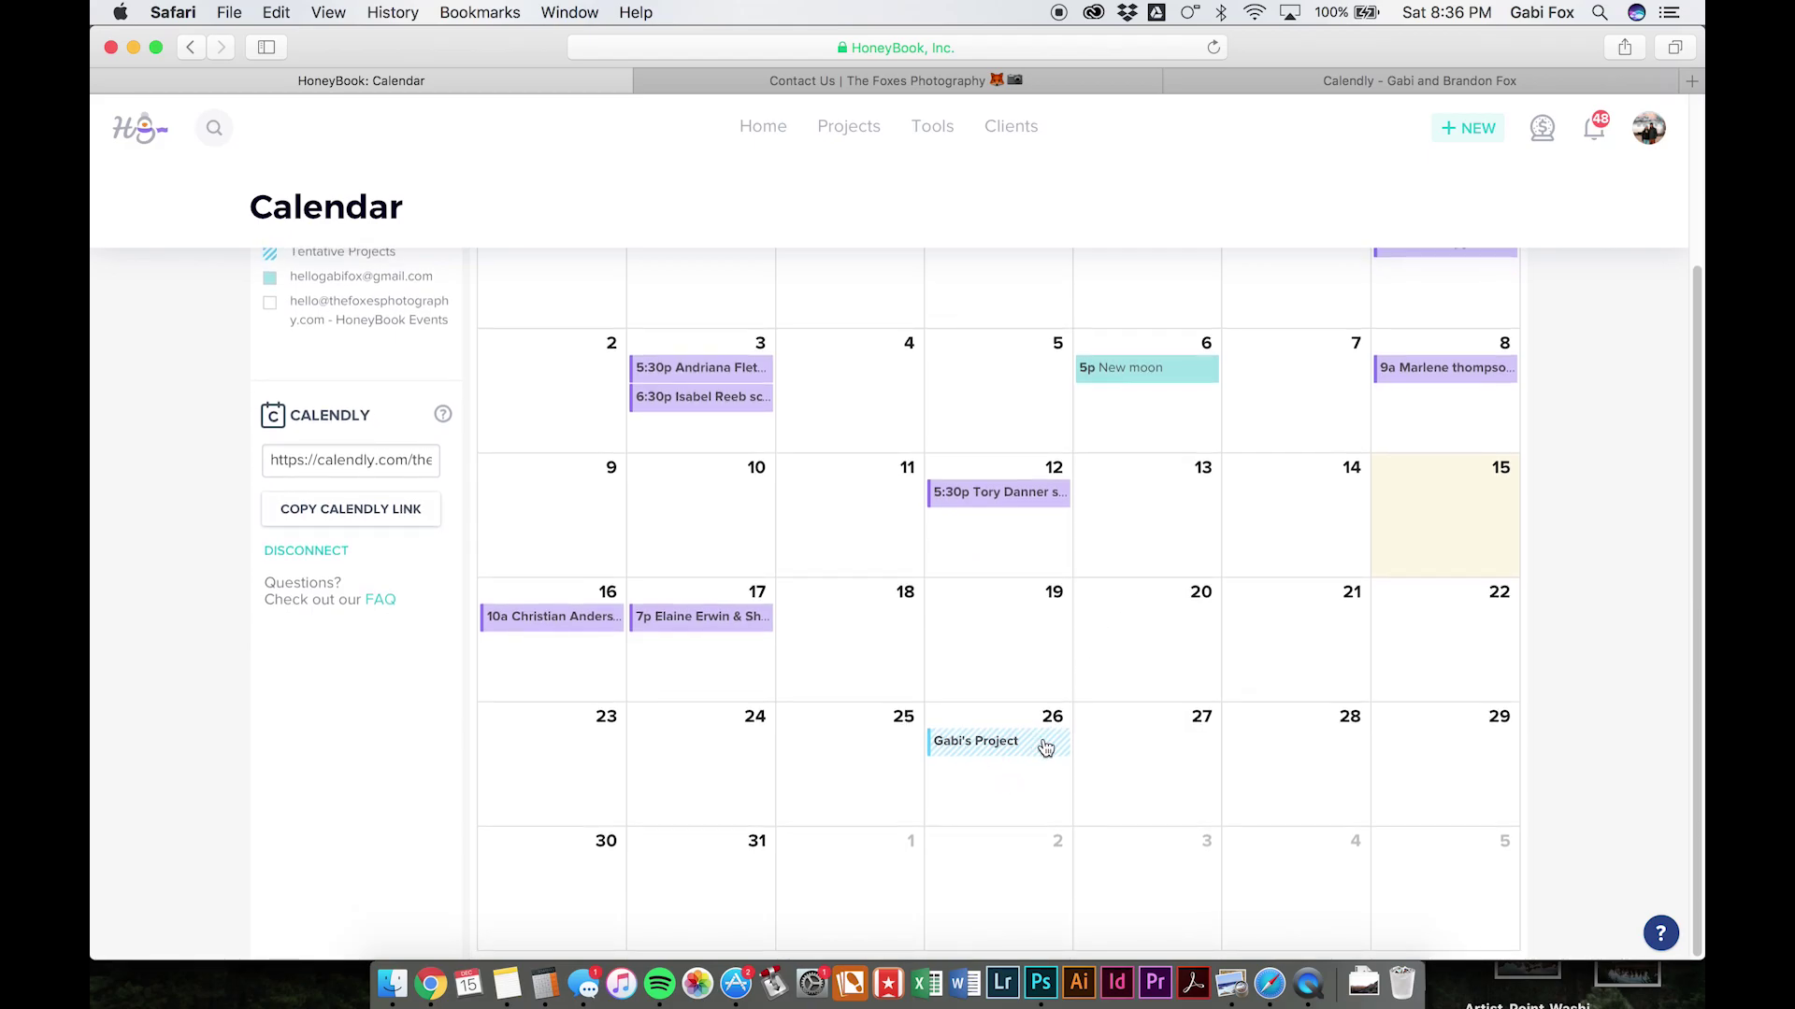
pyautogui.click(1146, 660)
pyautogui.click(1201, 586)
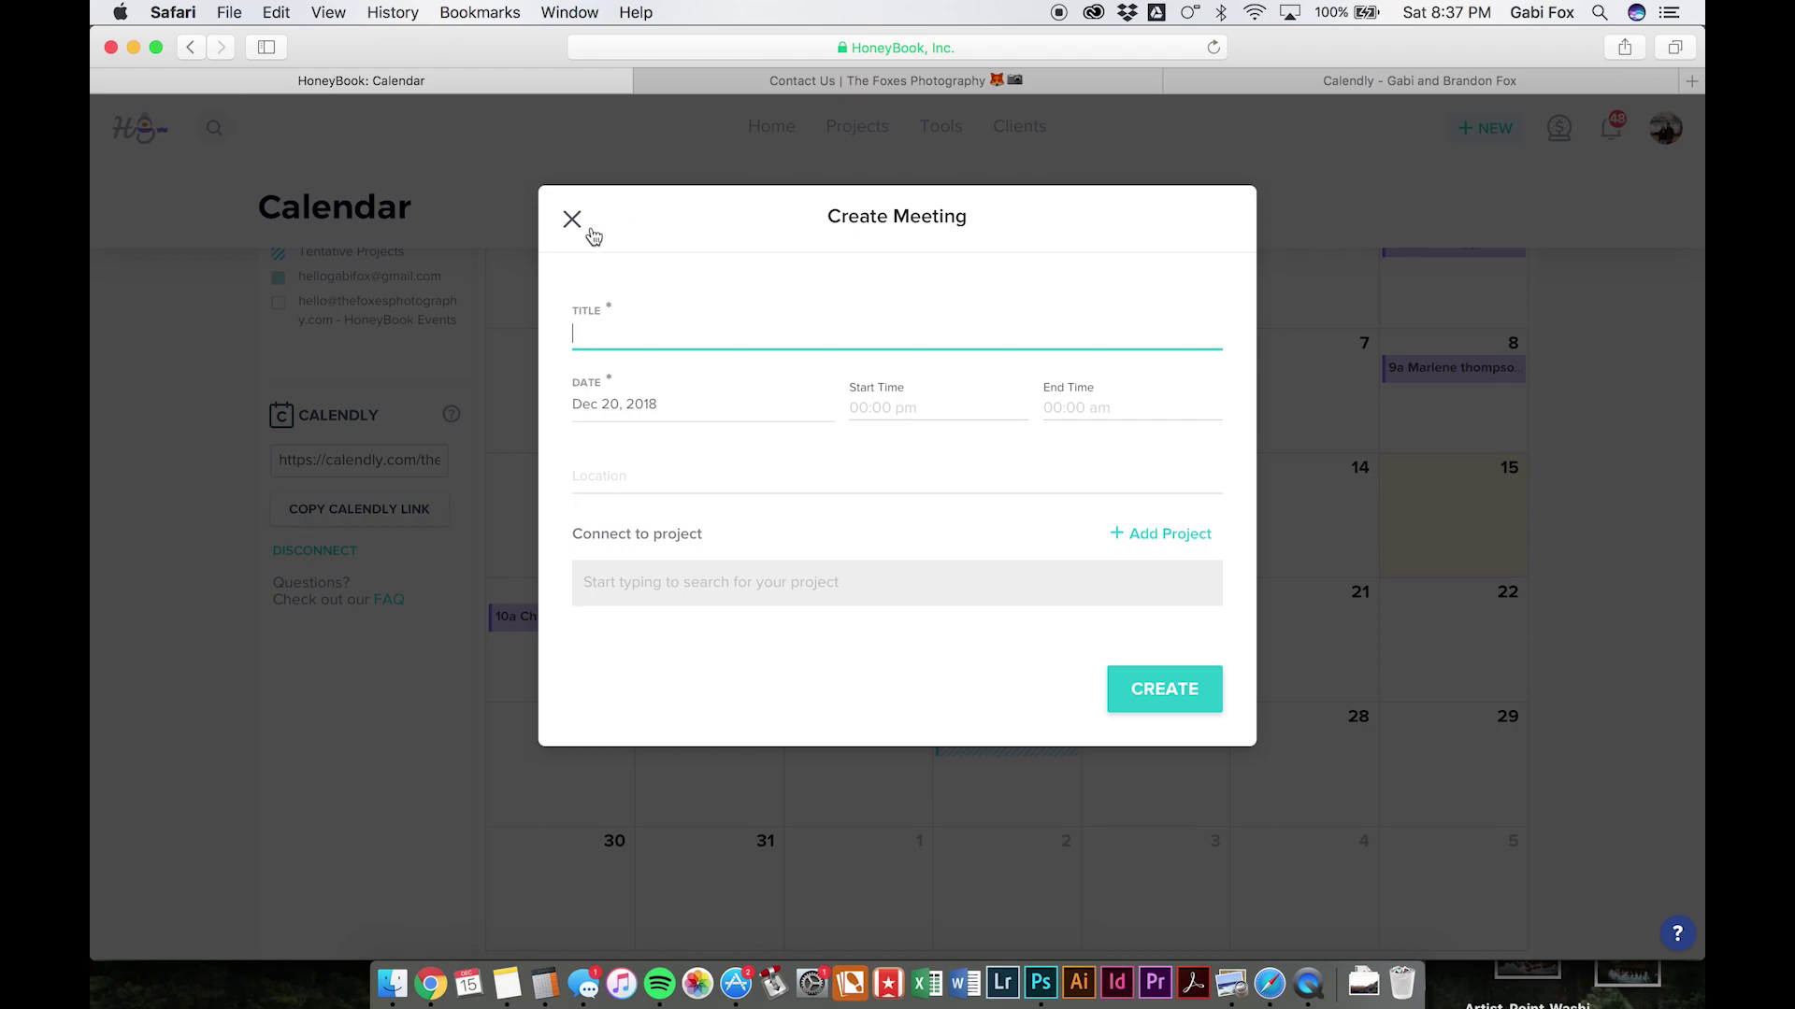
pyautogui.click(572, 220)
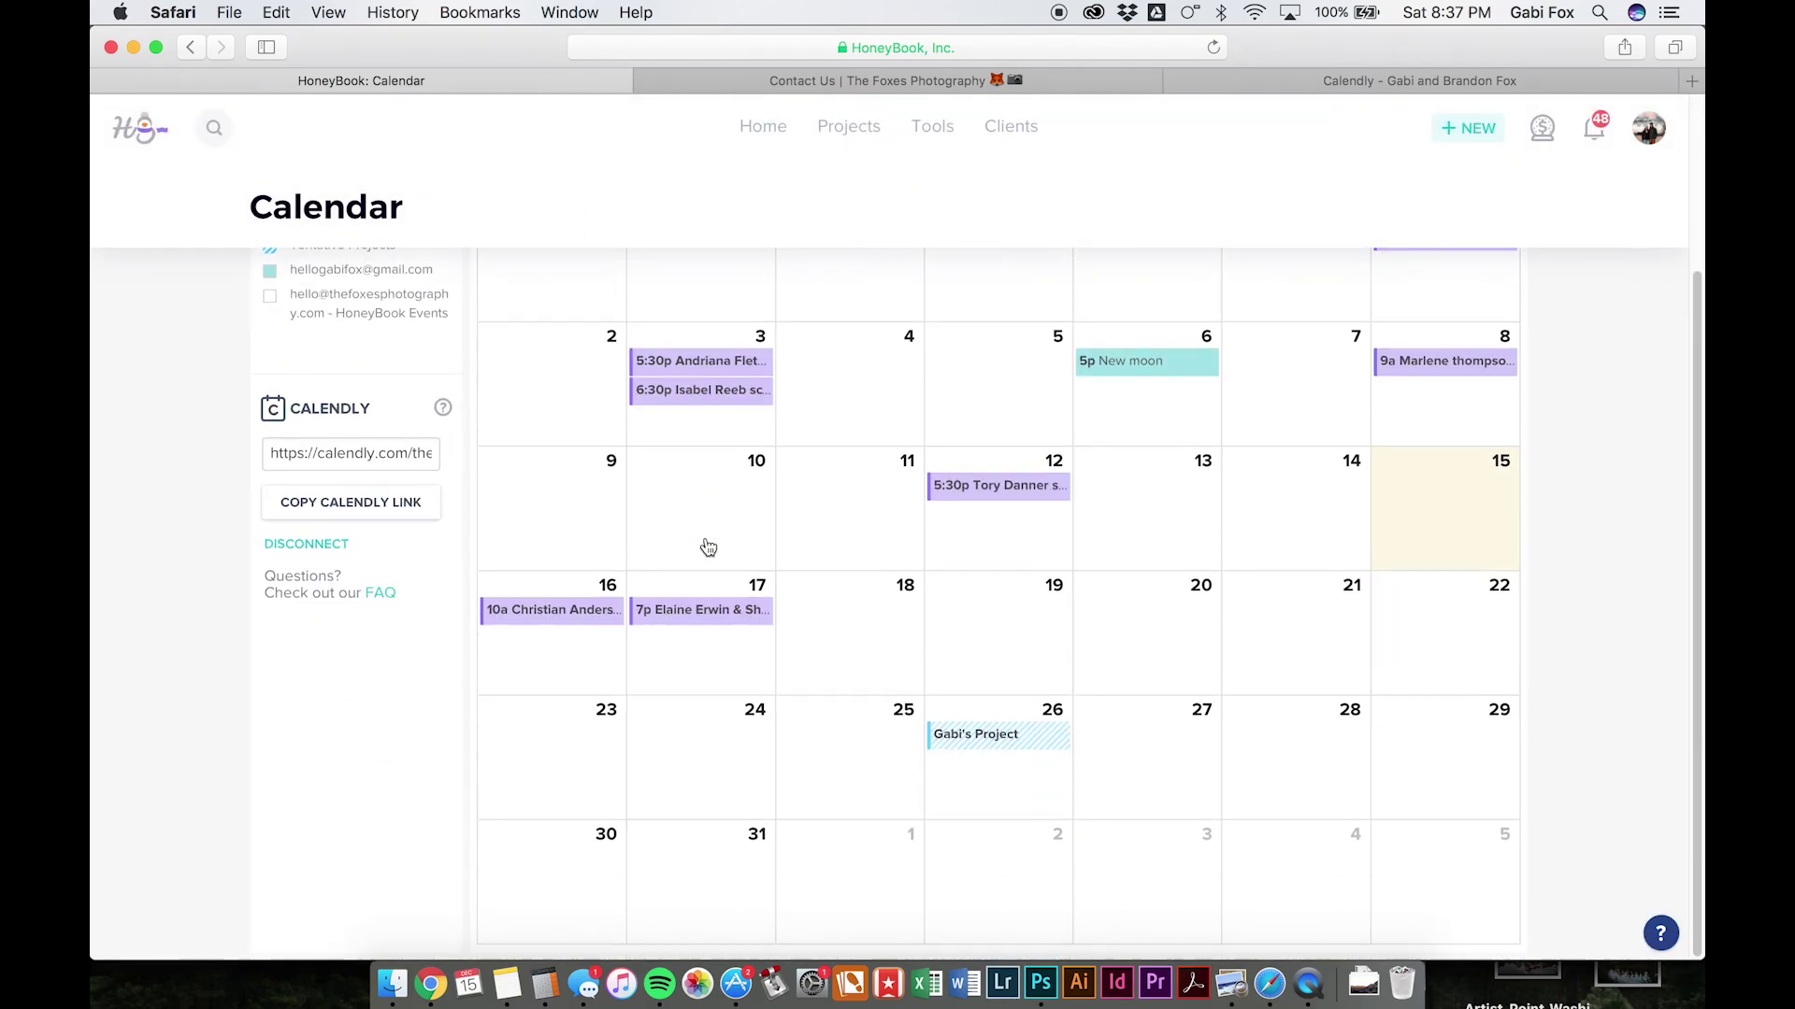
pyautogui.scroll(4, 707, 546)
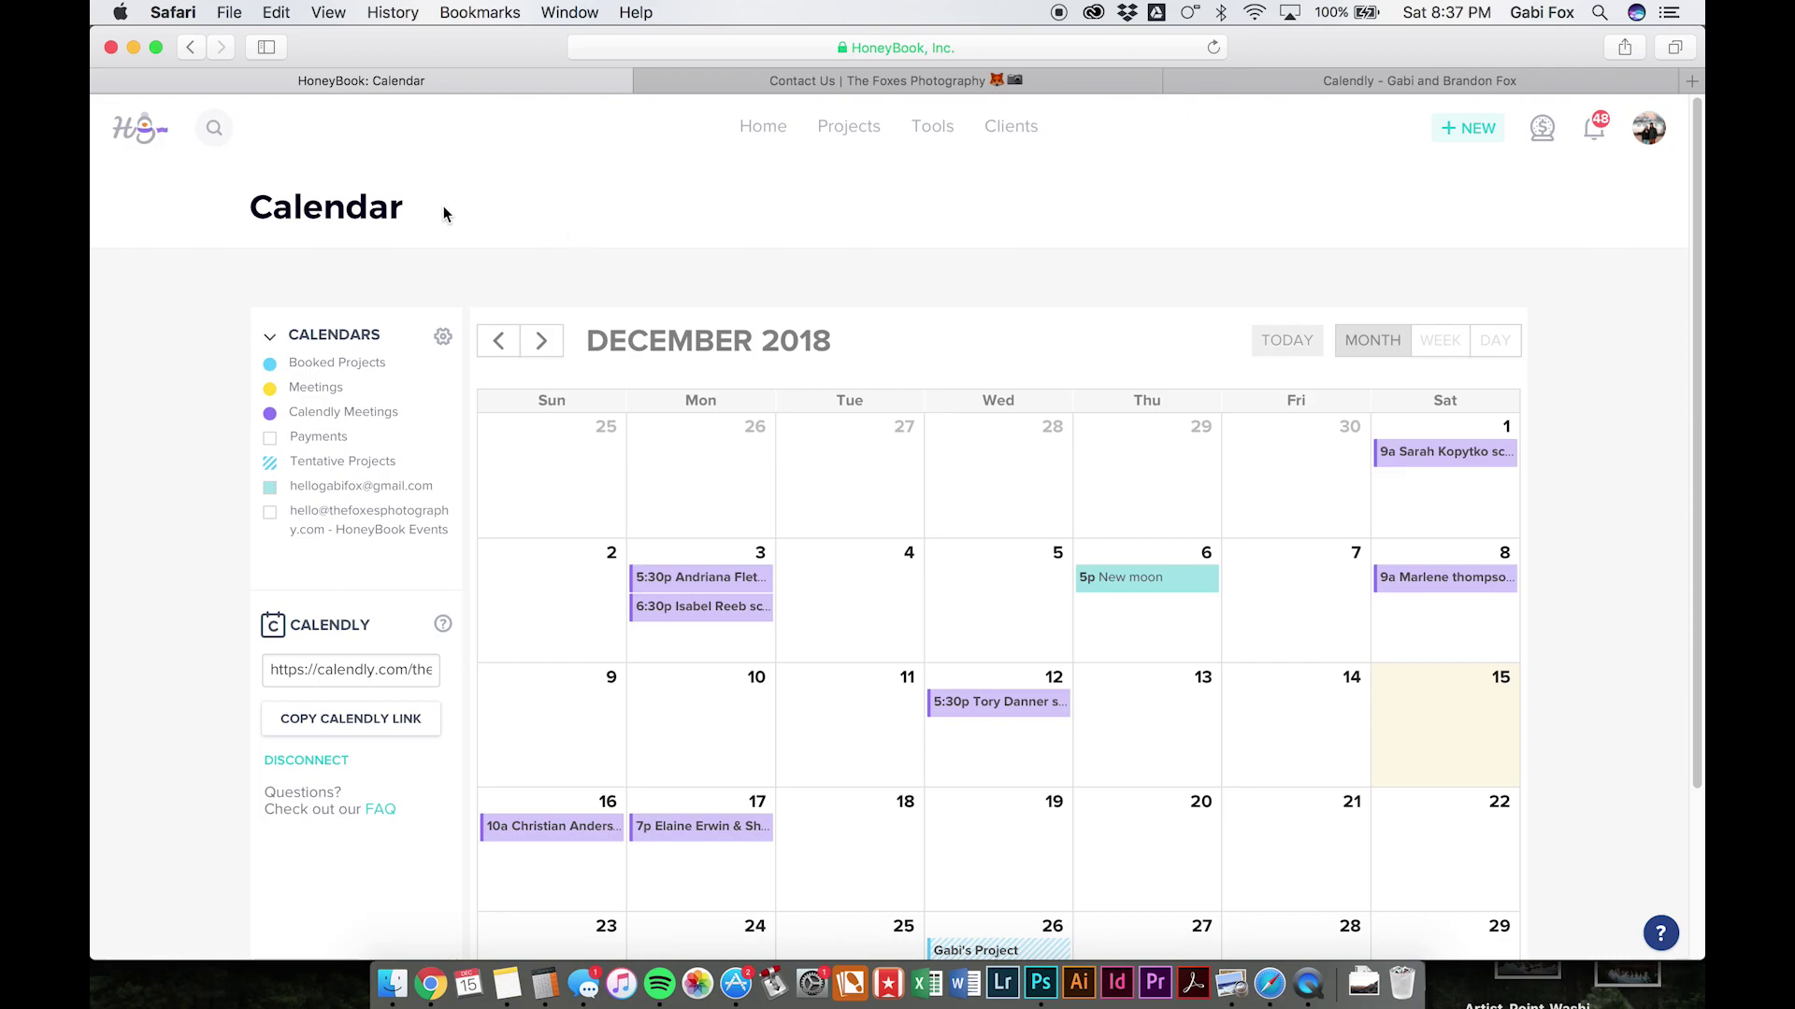
pyautogui.scroll(-2, 156, 395)
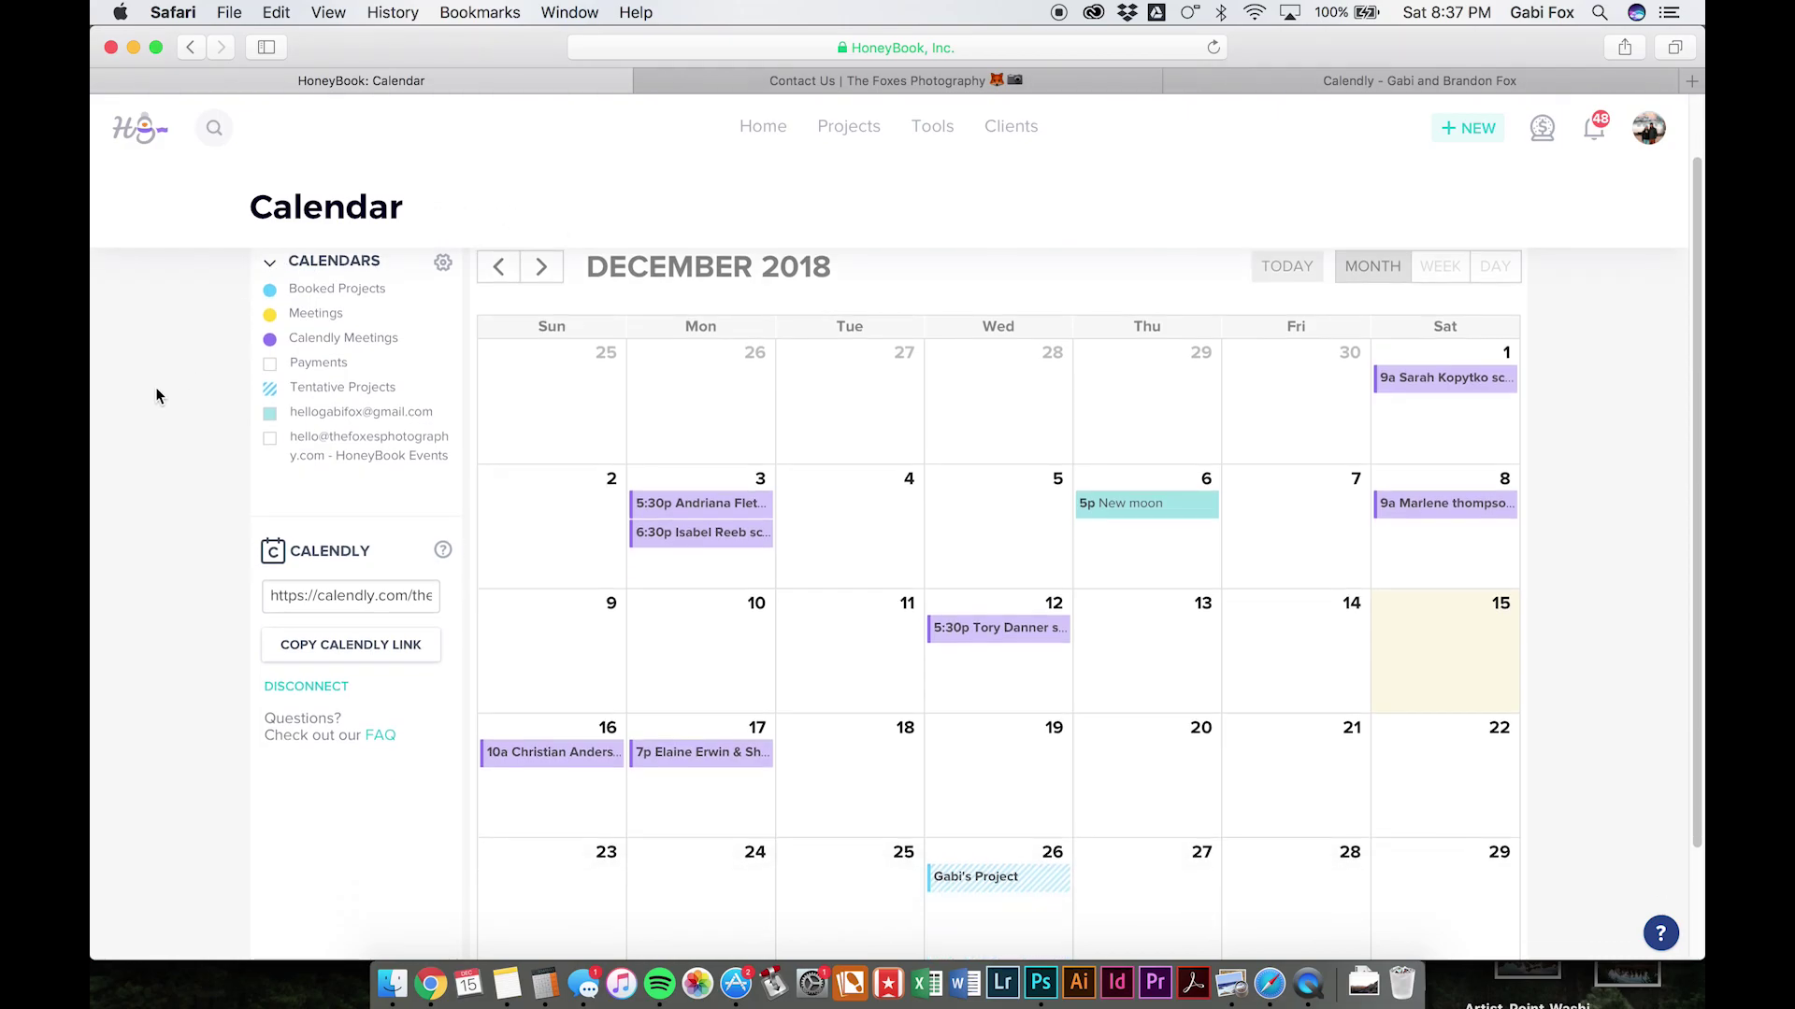
pyautogui.scroll(2, 156, 395)
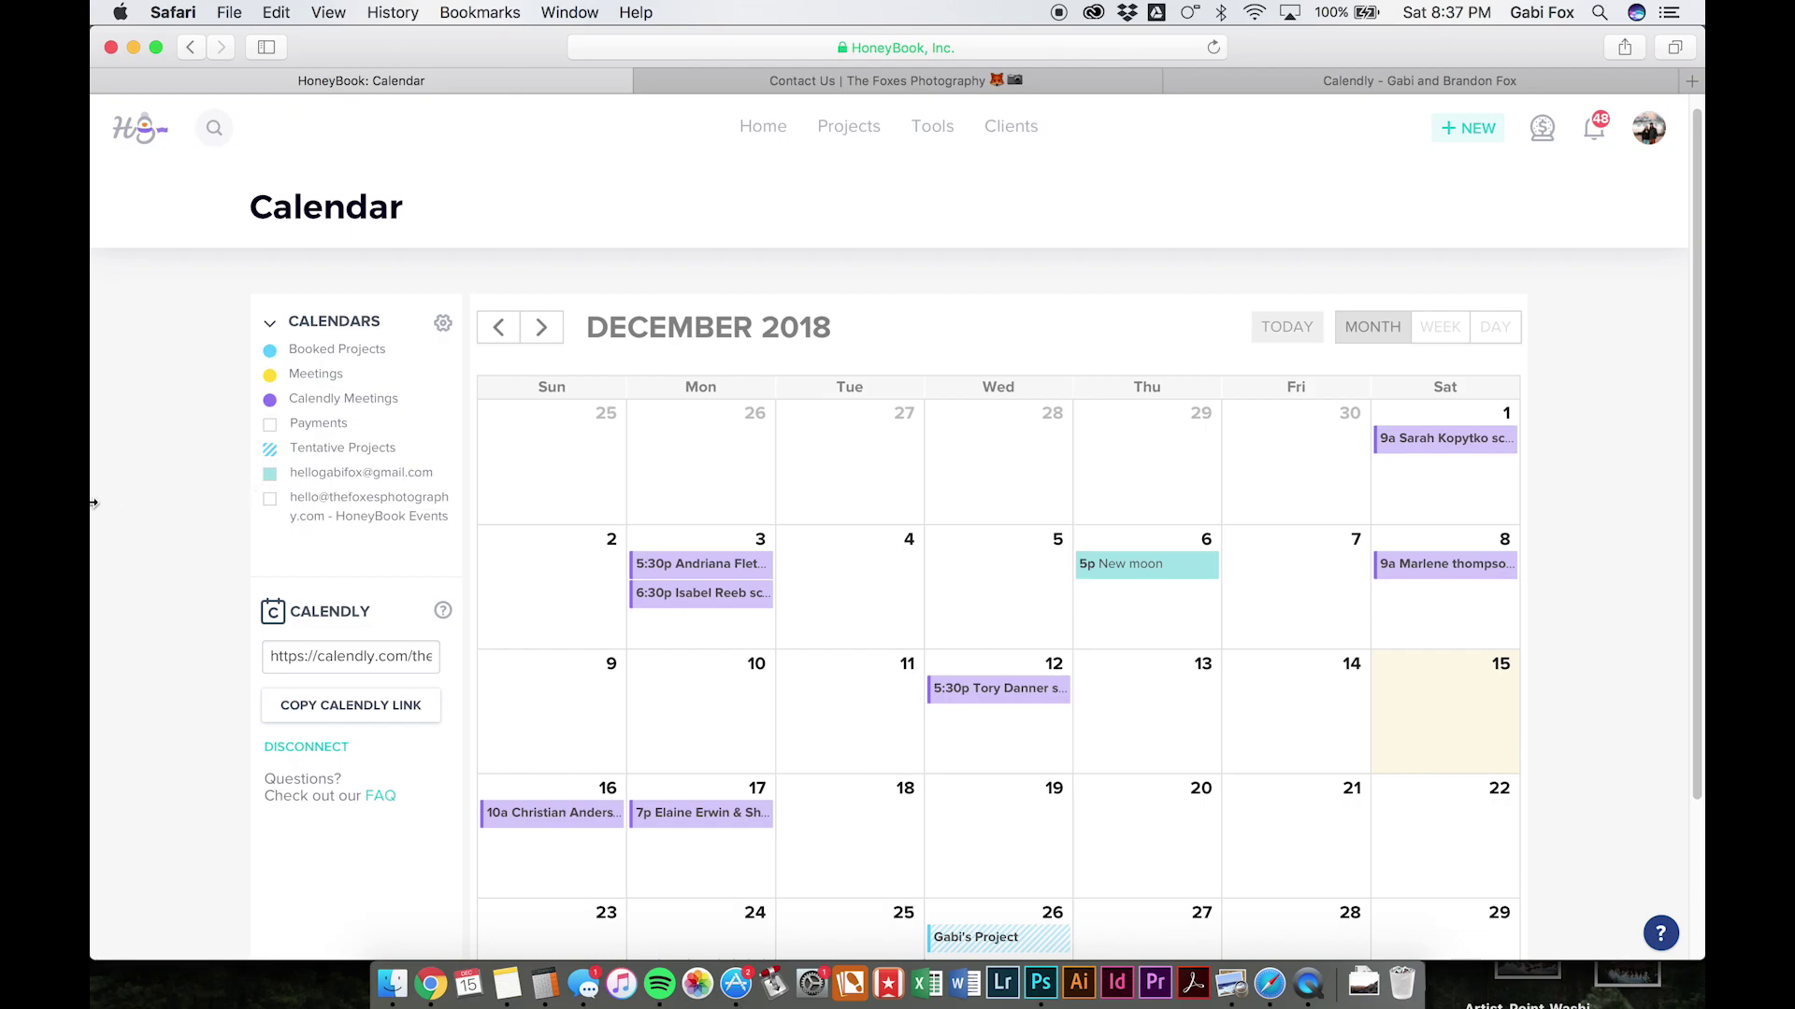
pyautogui.scroll(-5, 93, 503)
pyautogui.scroll(3, 93, 502)
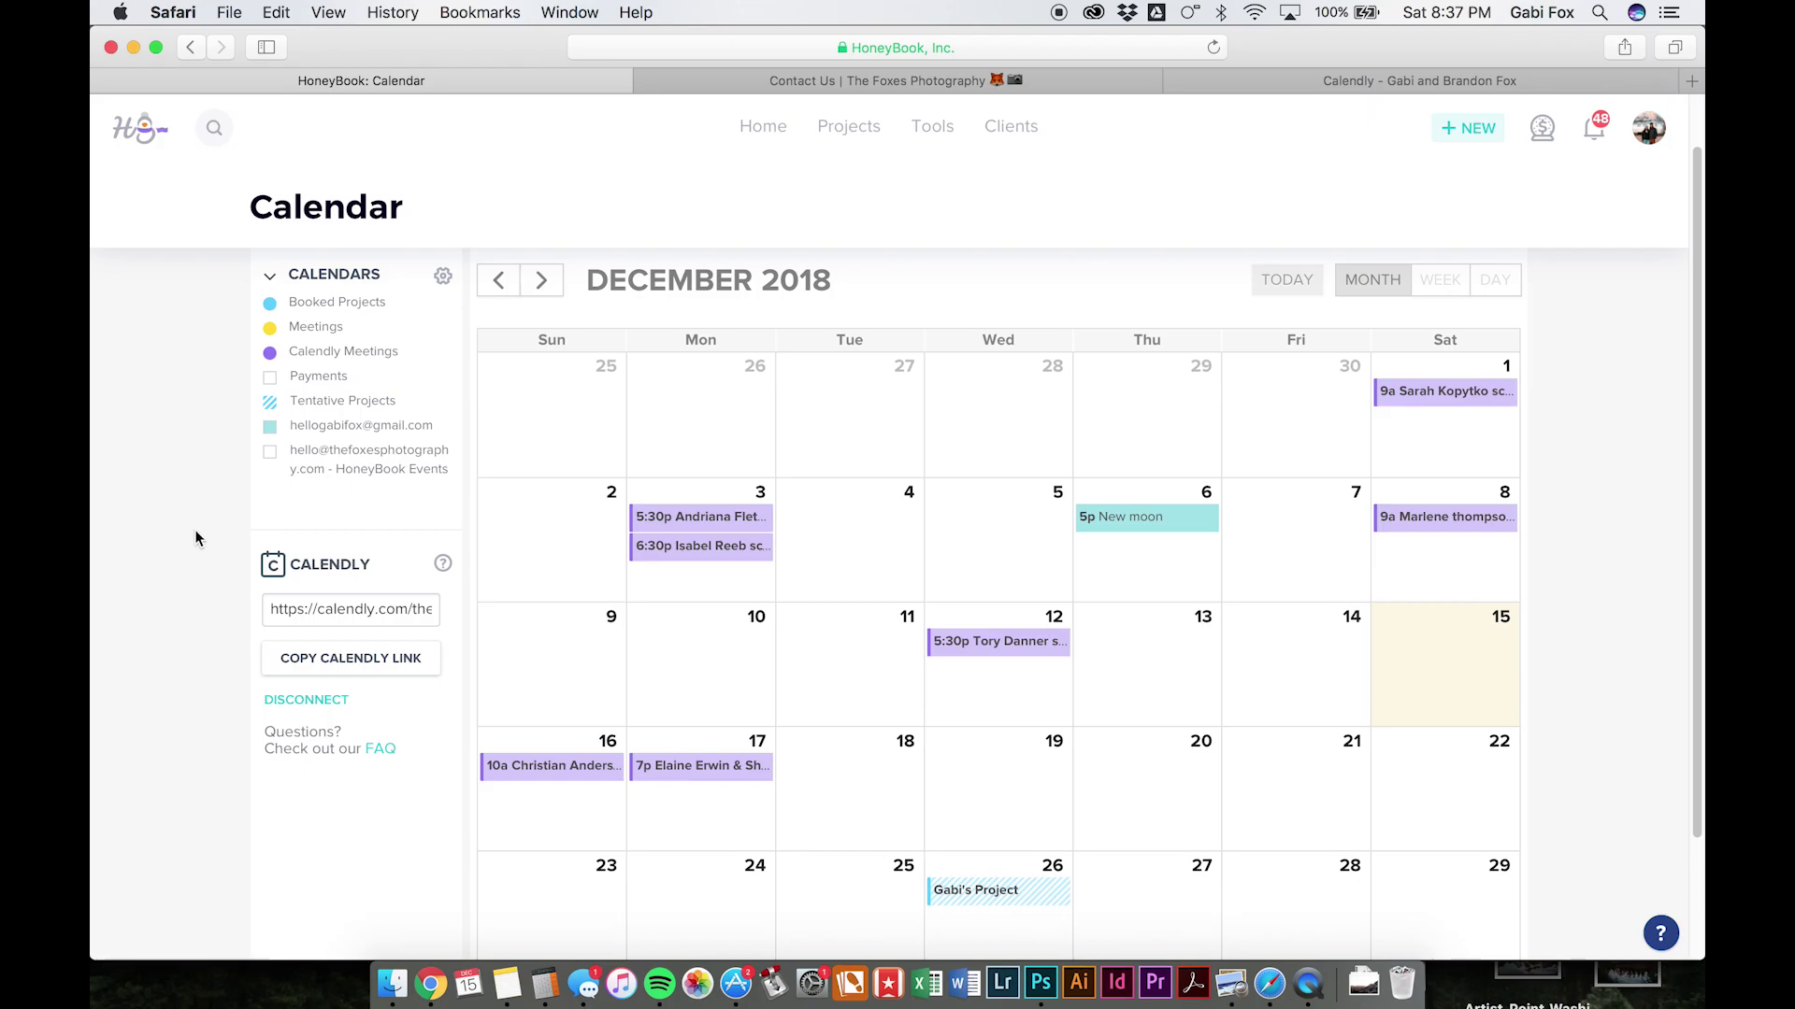
pyautogui.scroll(-2, 197, 538)
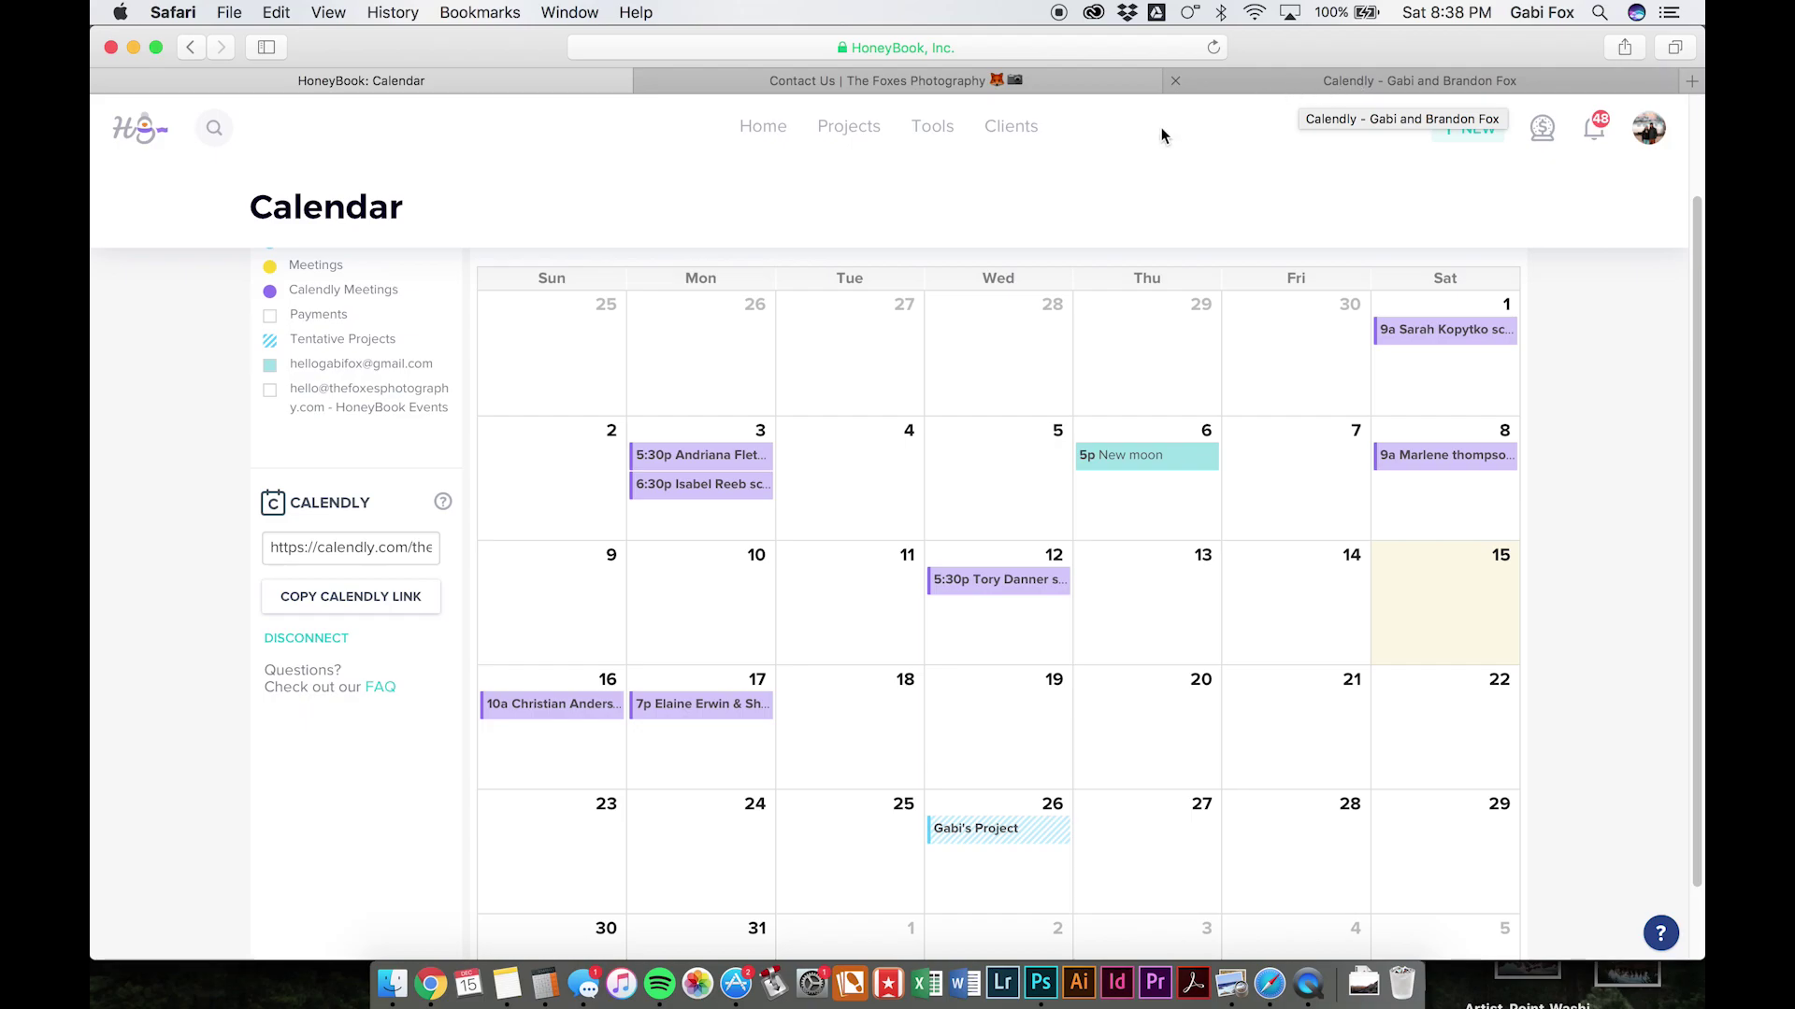
# In the Calendly tab, open the 'Call with The Foxes' booking page showing Dec 20 and 24
pyautogui.click(1286, 81)
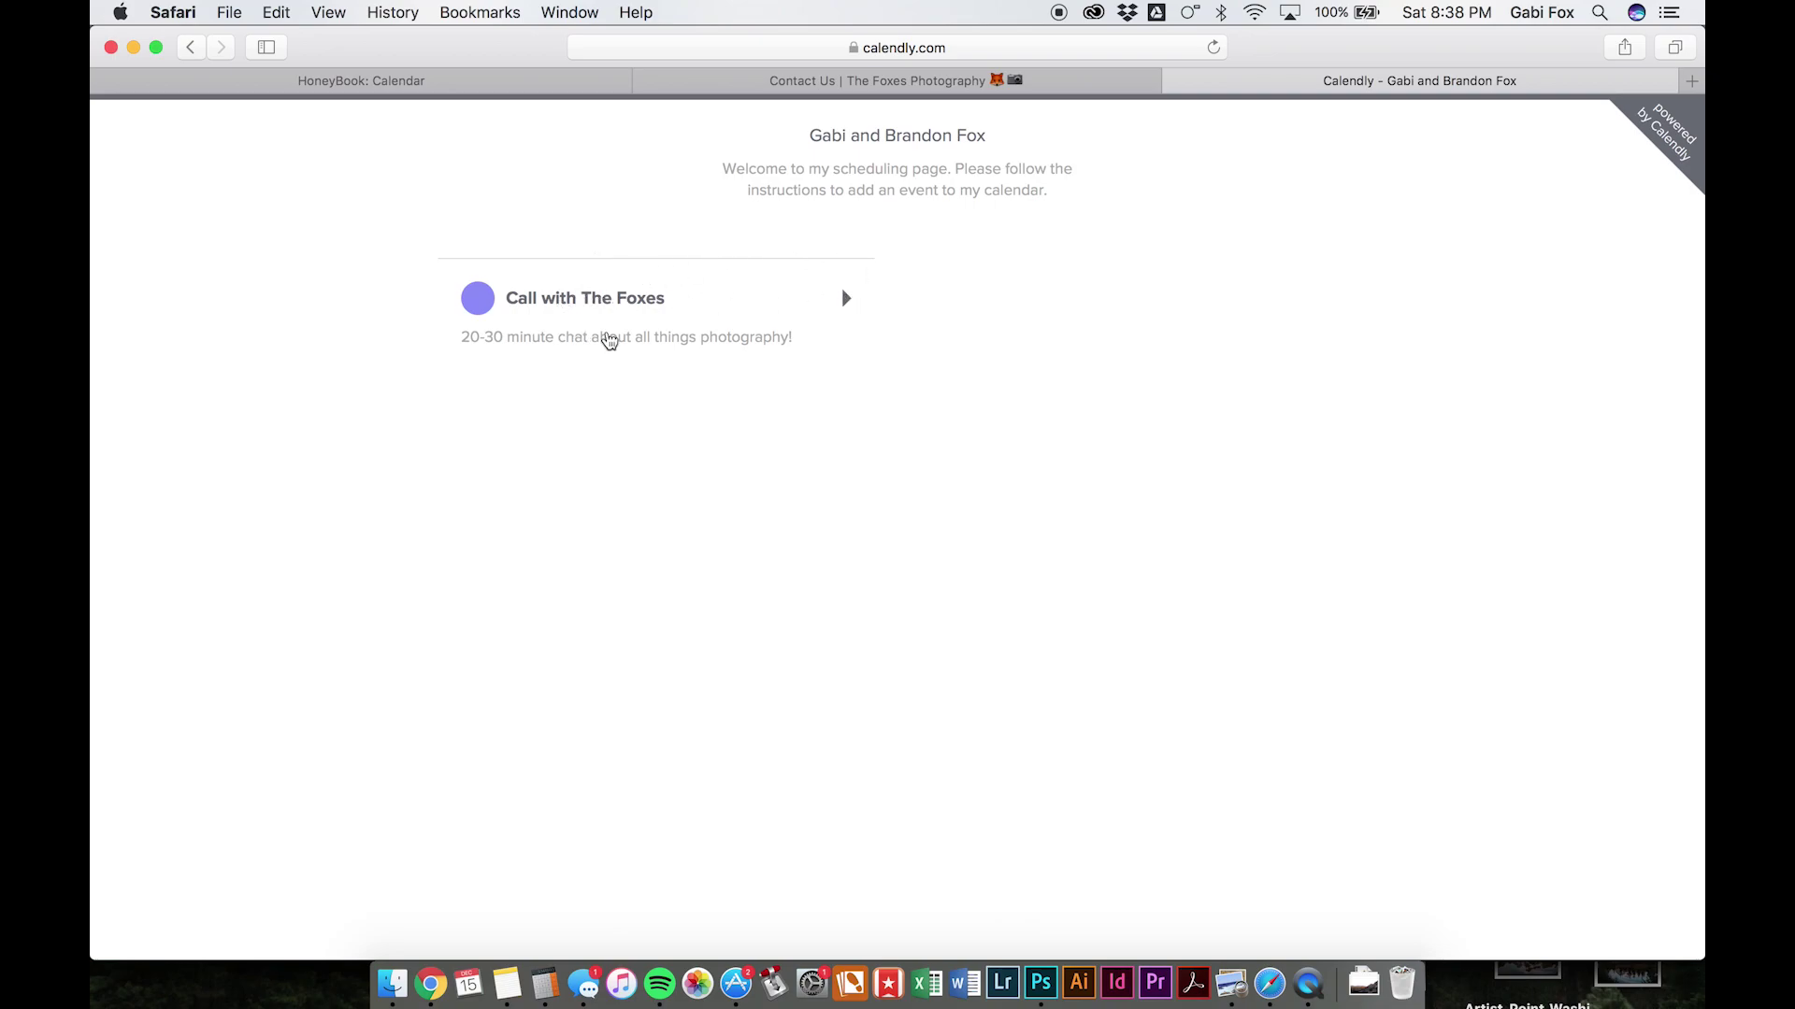
pyautogui.click(823, 305)
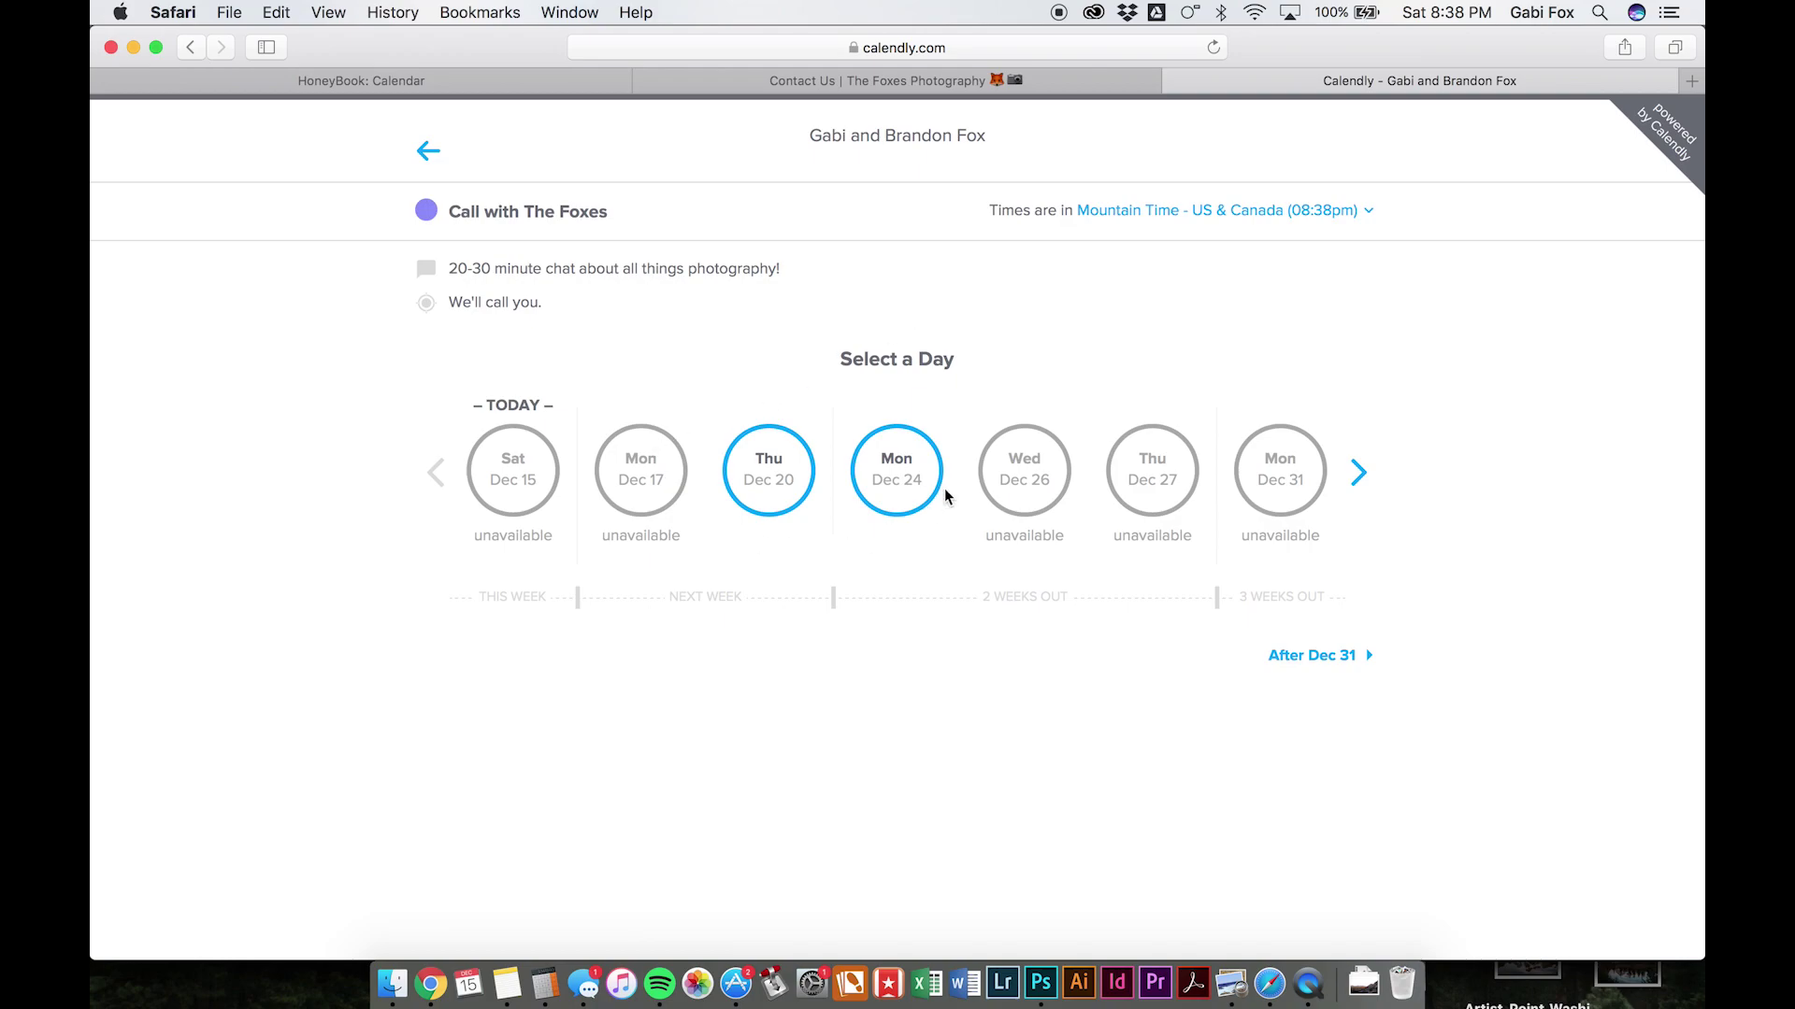
# Return to the HoneyBook December 2018 calendar and bring up the Tools grid
pyautogui.click(464, 81)
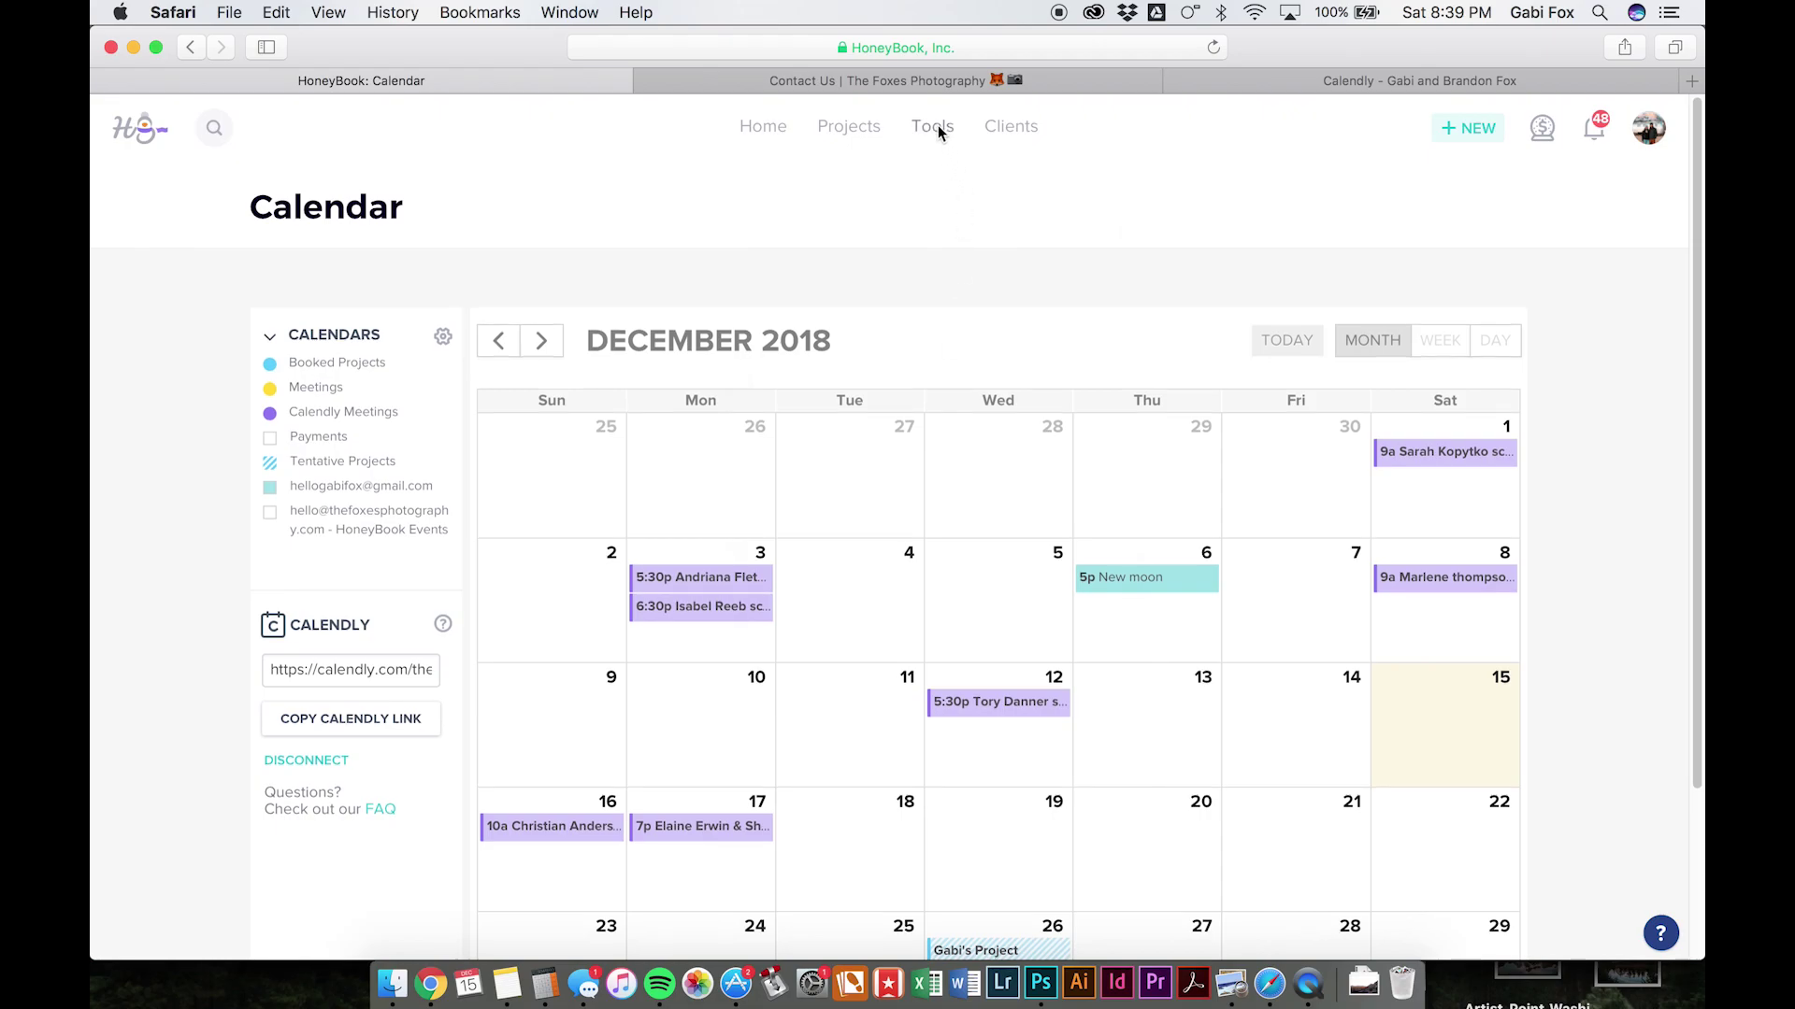
pyautogui.click(939, 127)
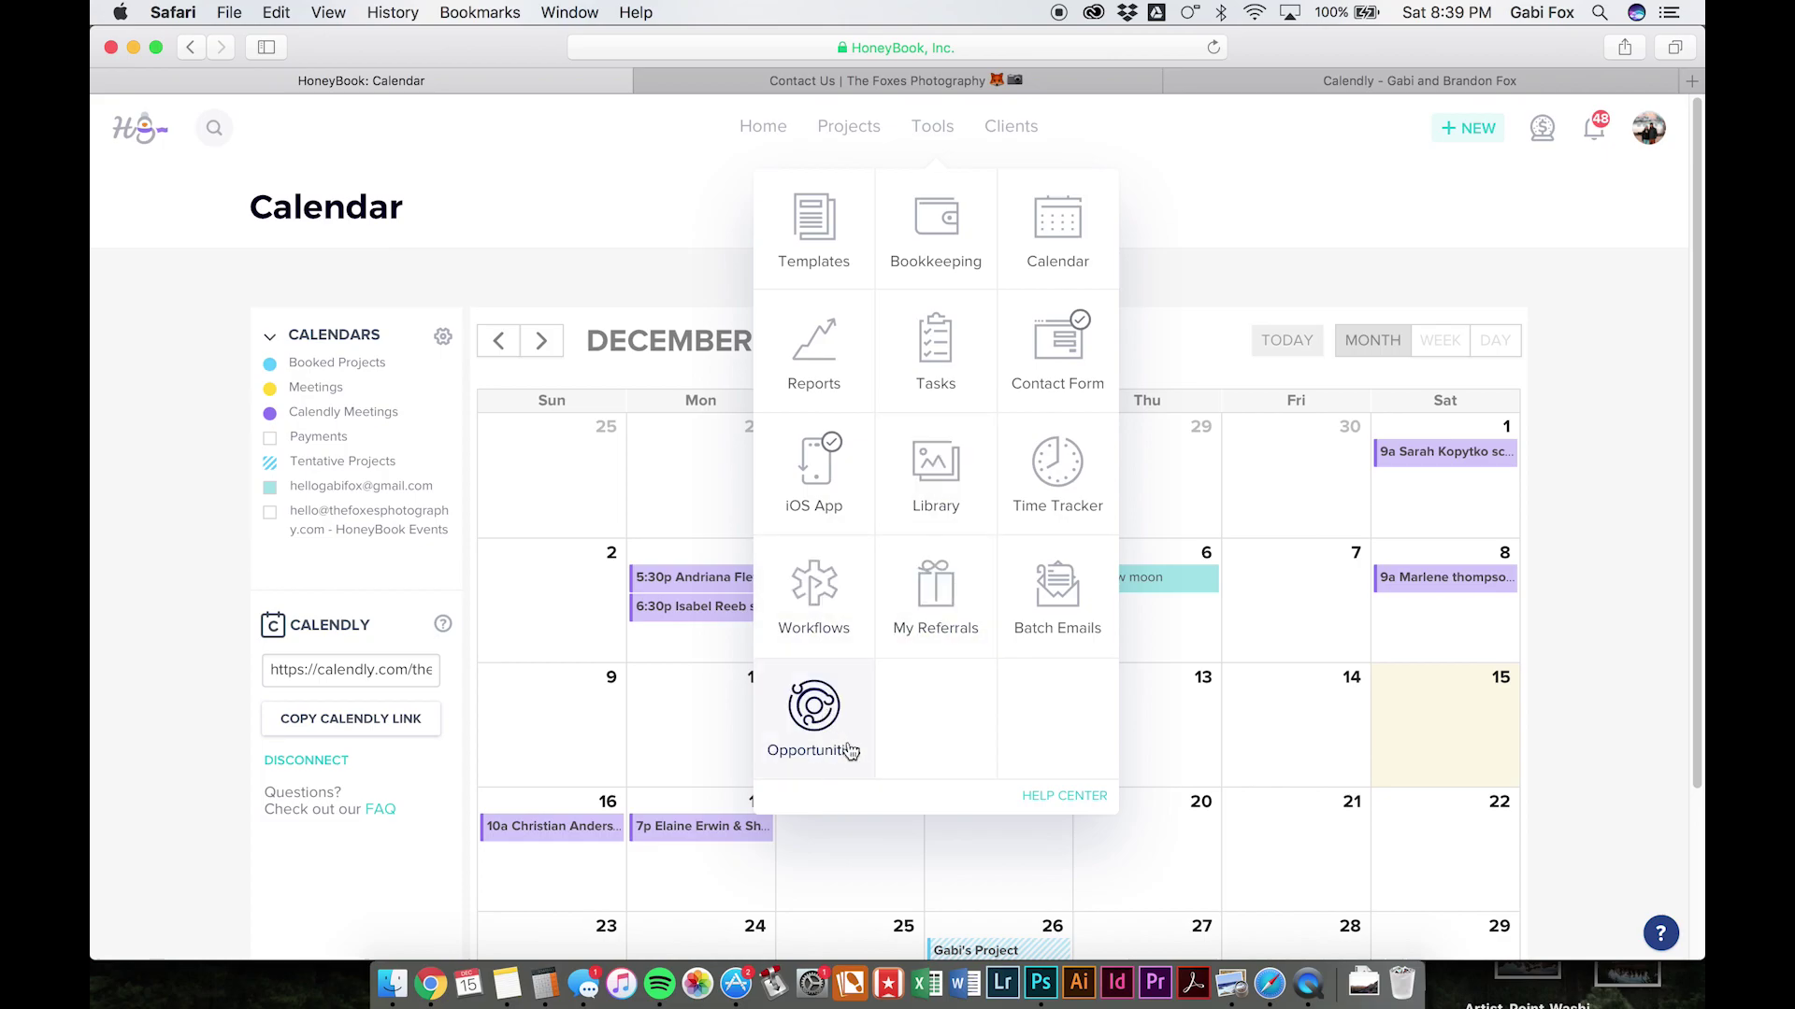
# Open Opportunities from Tools and browse the Seattle, WA Creative Community posts
pyautogui.click(827, 738)
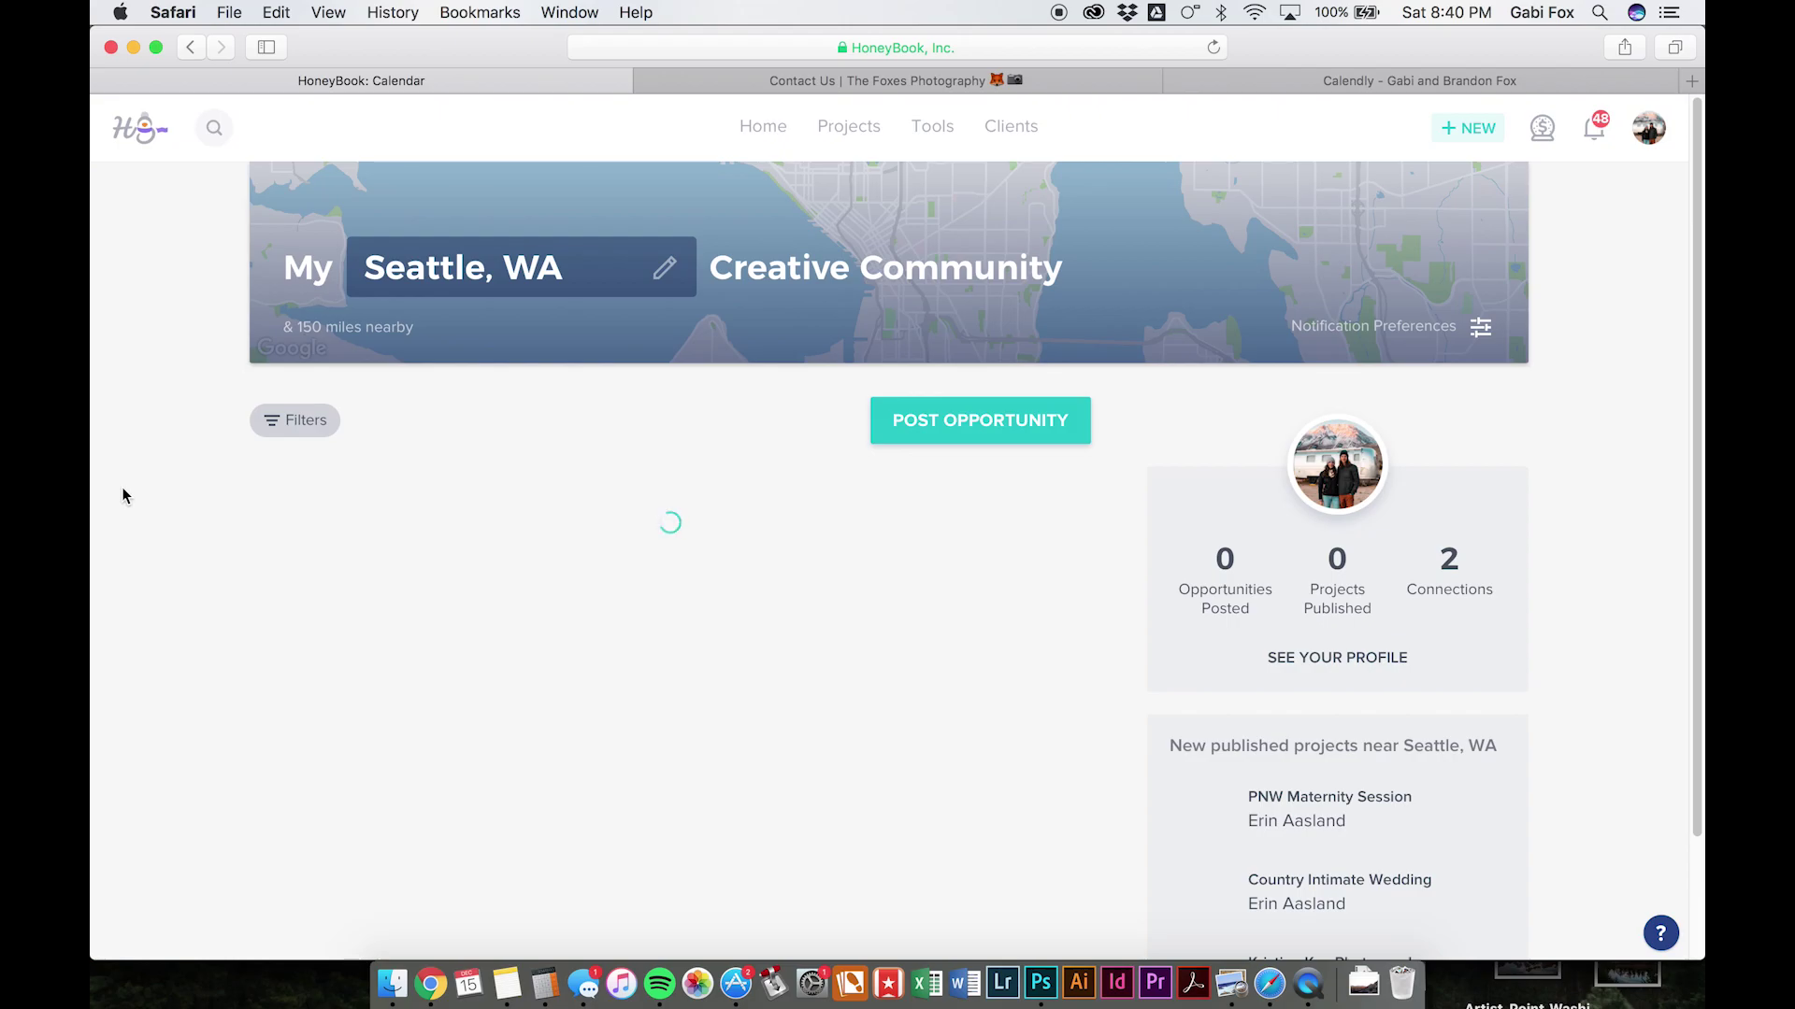
pyautogui.scroll(-2, 378, 567)
pyautogui.scroll(-10, 378, 567)
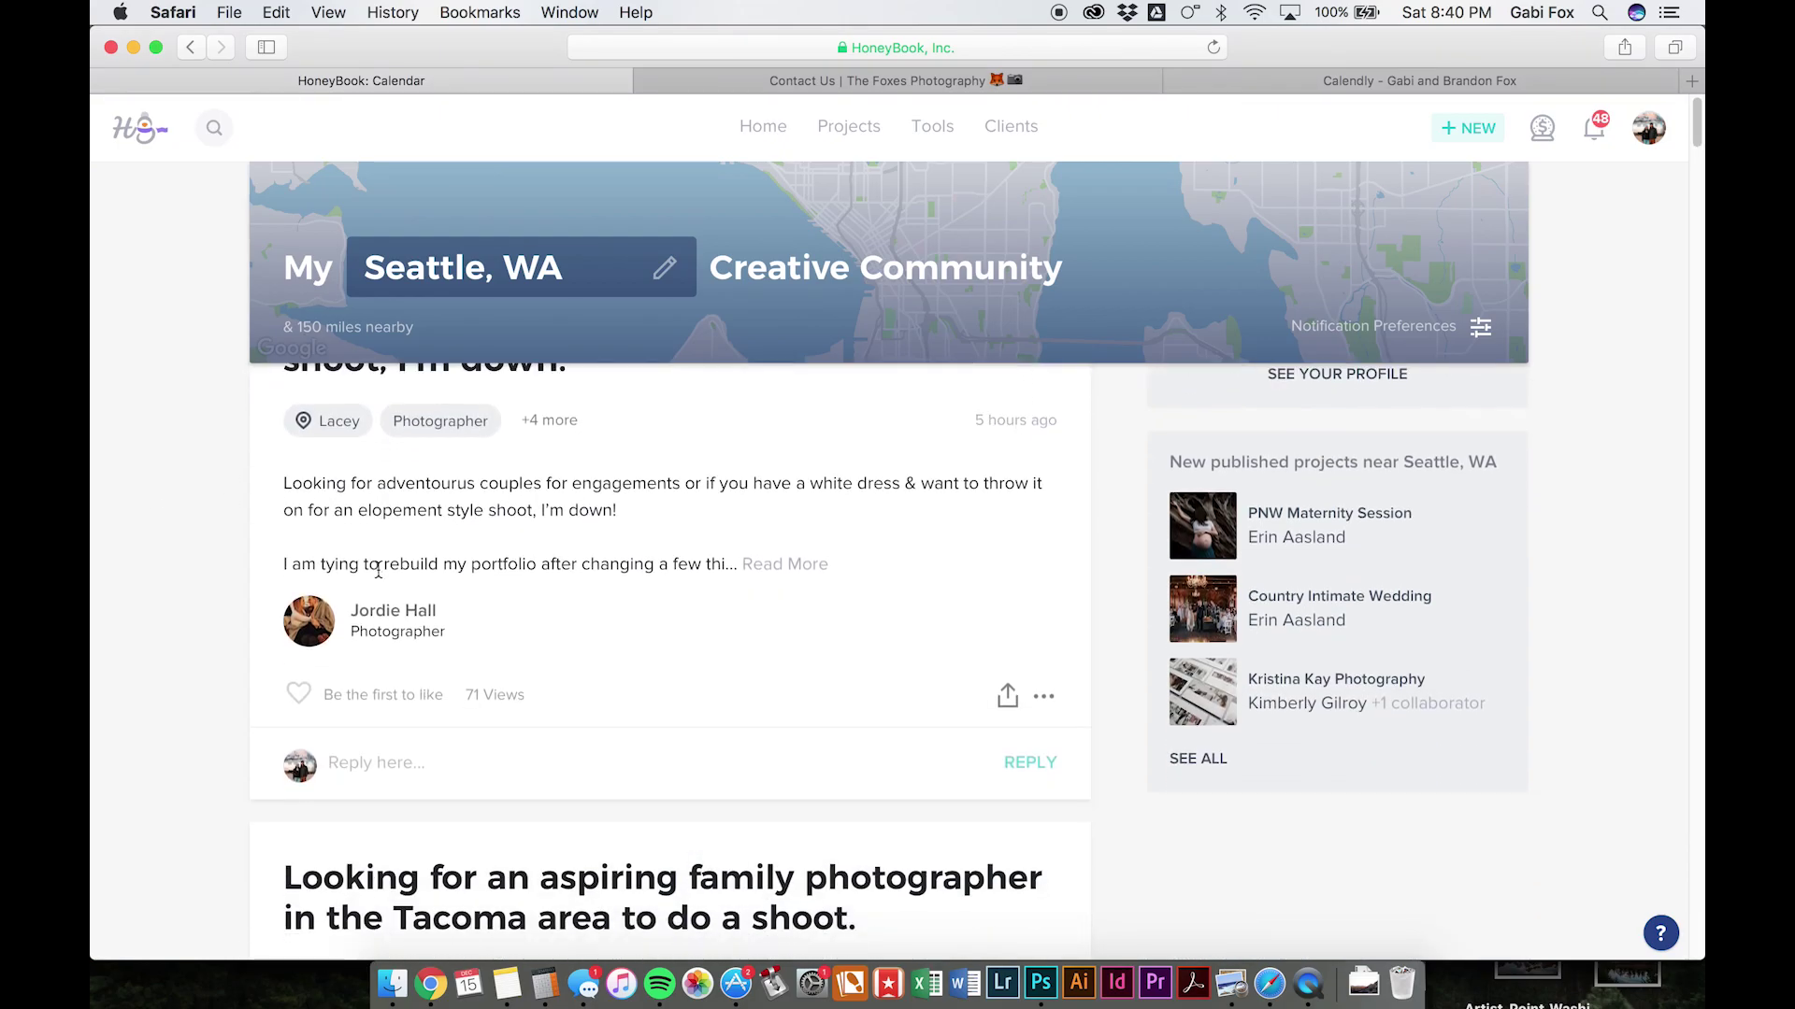
pyautogui.scroll(-7, 378, 570)
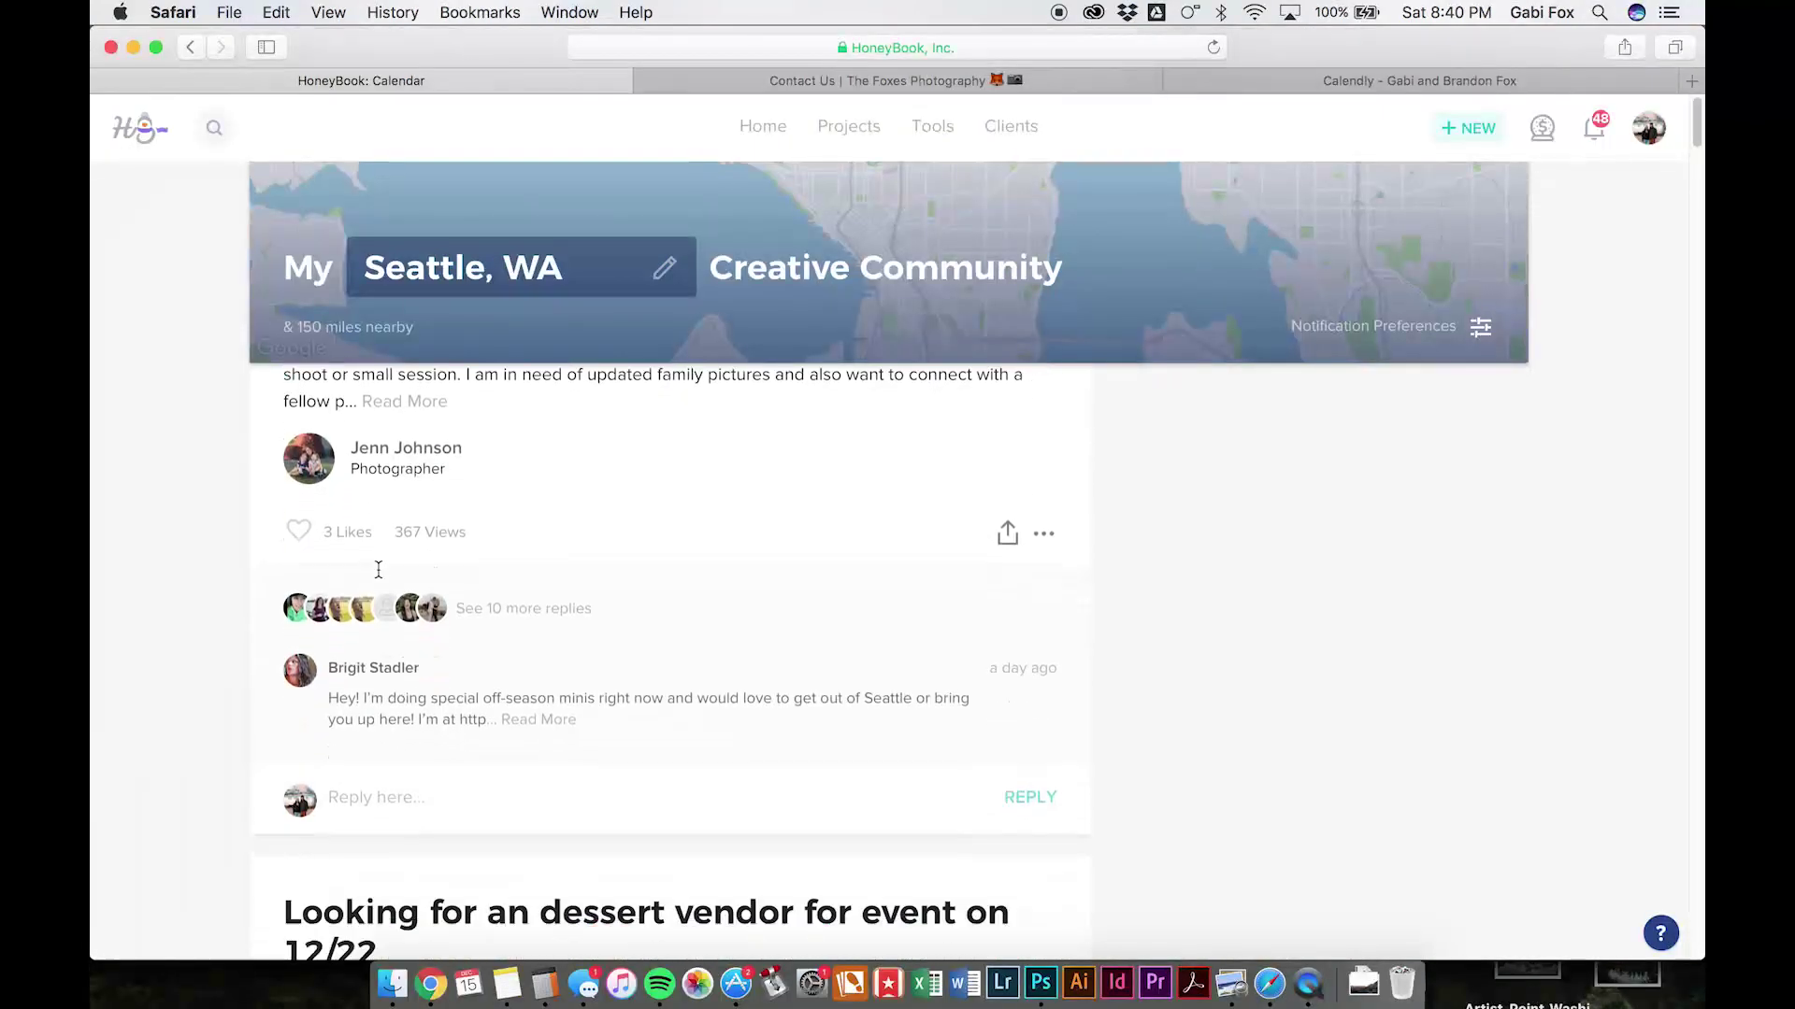
pyautogui.scroll(18, 379, 577)
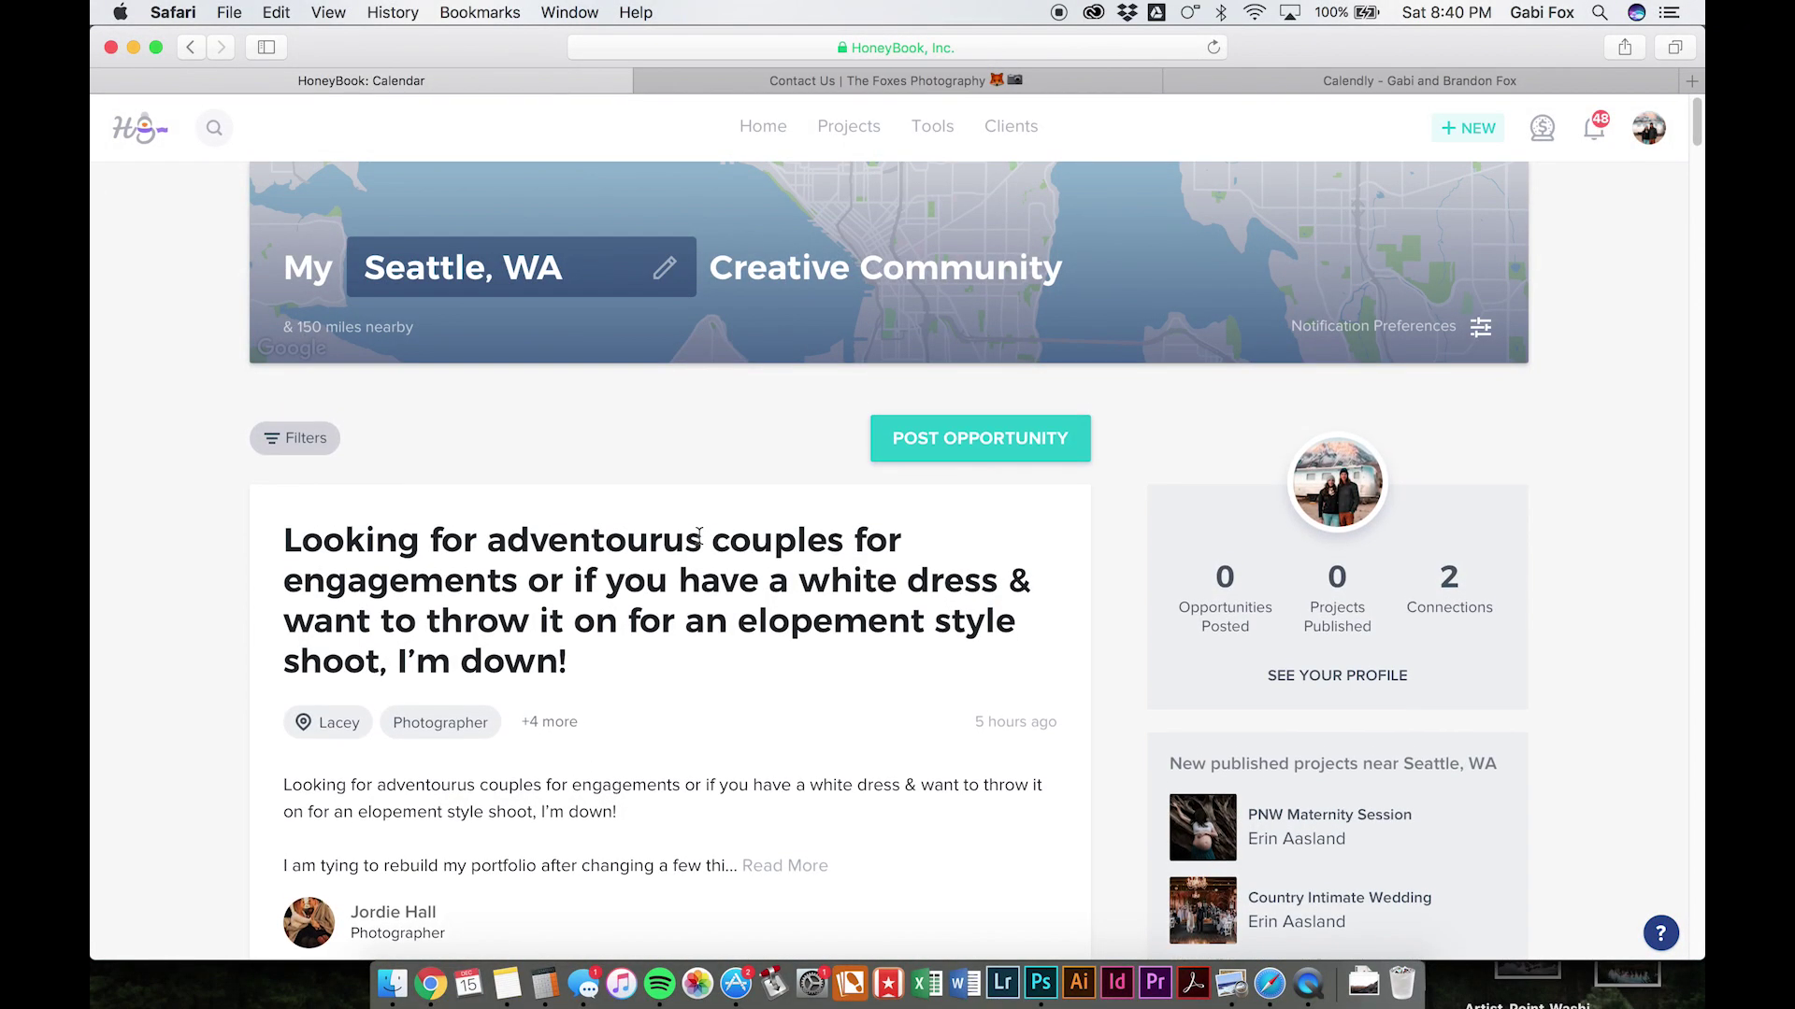
pyautogui.scroll(-10, 1124, 522)
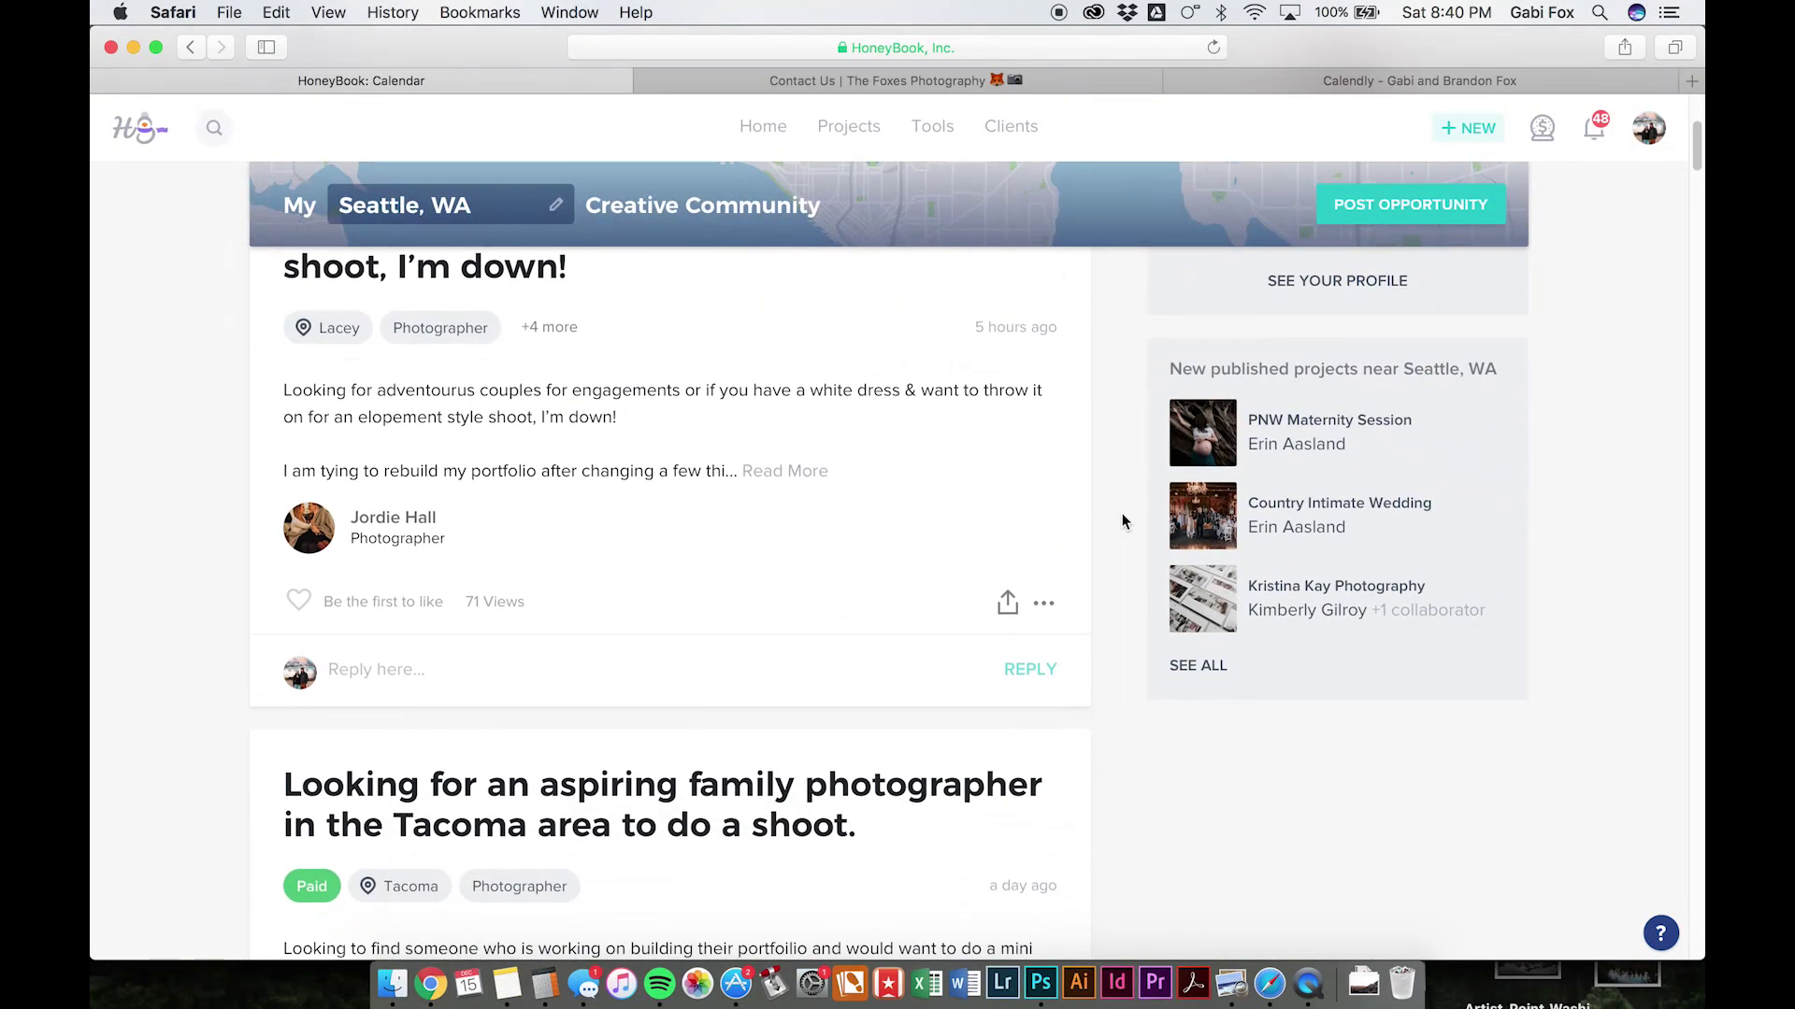
pyautogui.scroll(-6, 1124, 522)
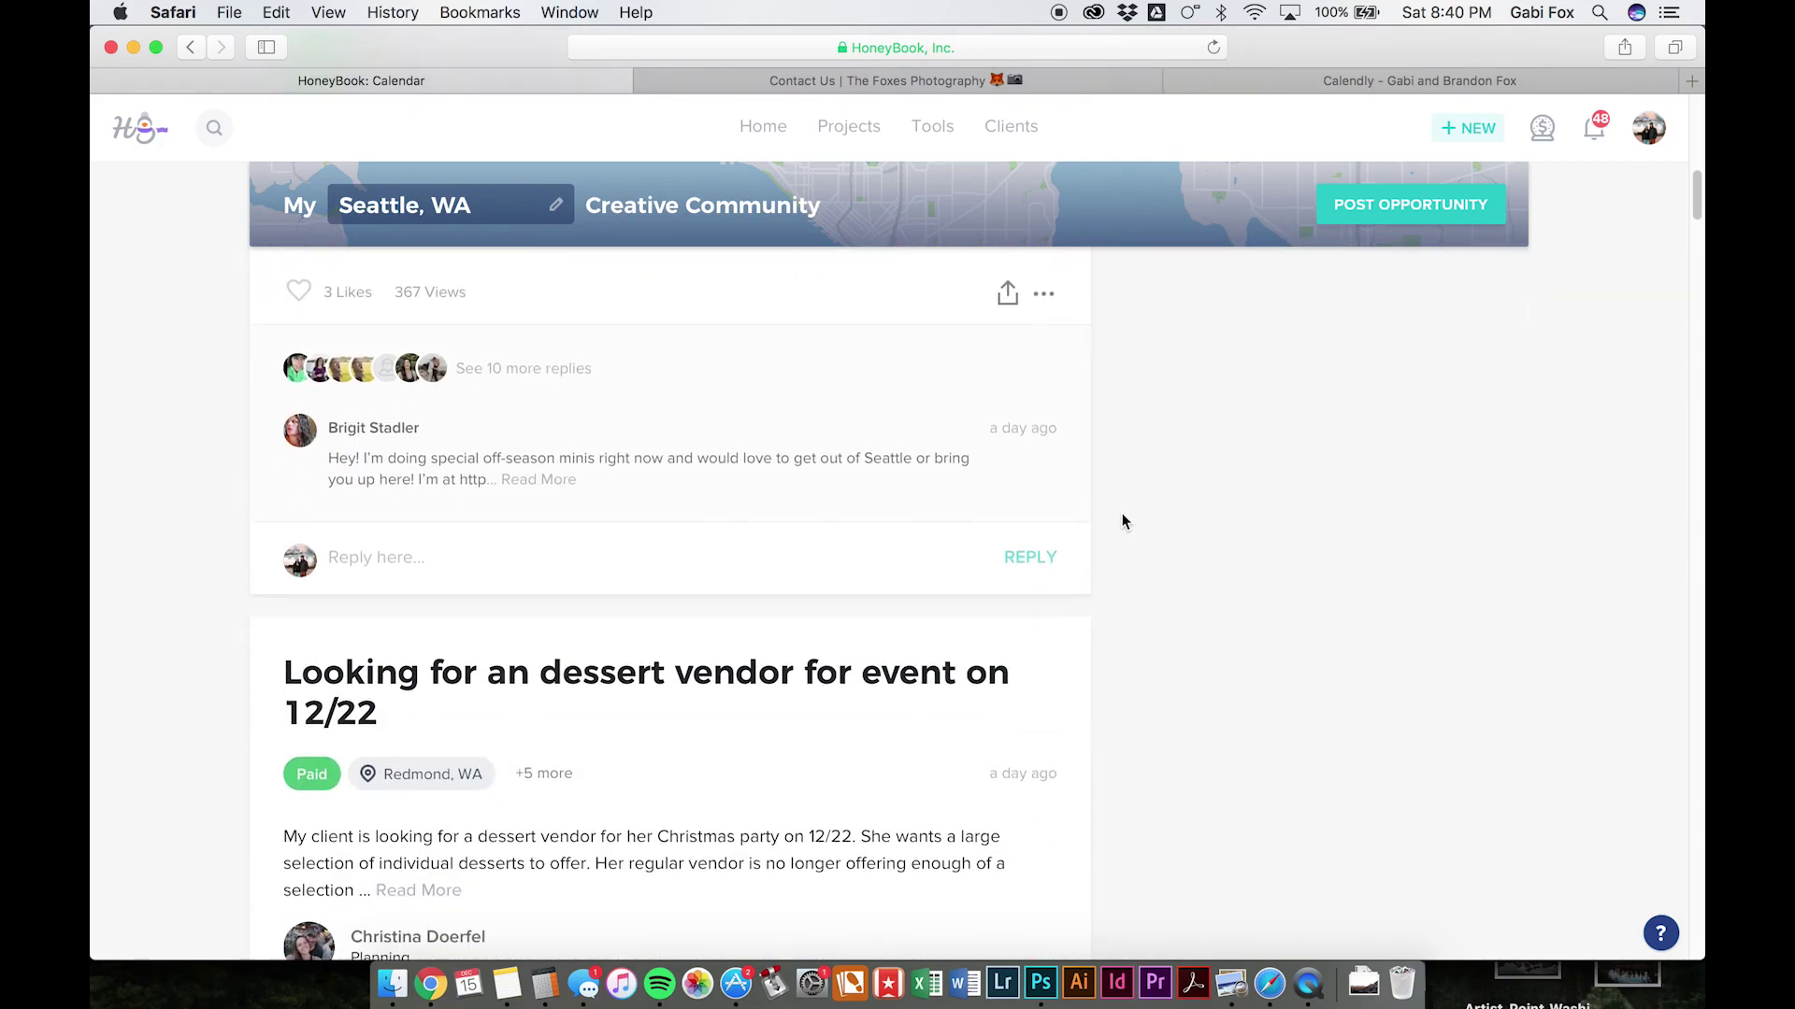
pyautogui.scroll(15, 1124, 521)
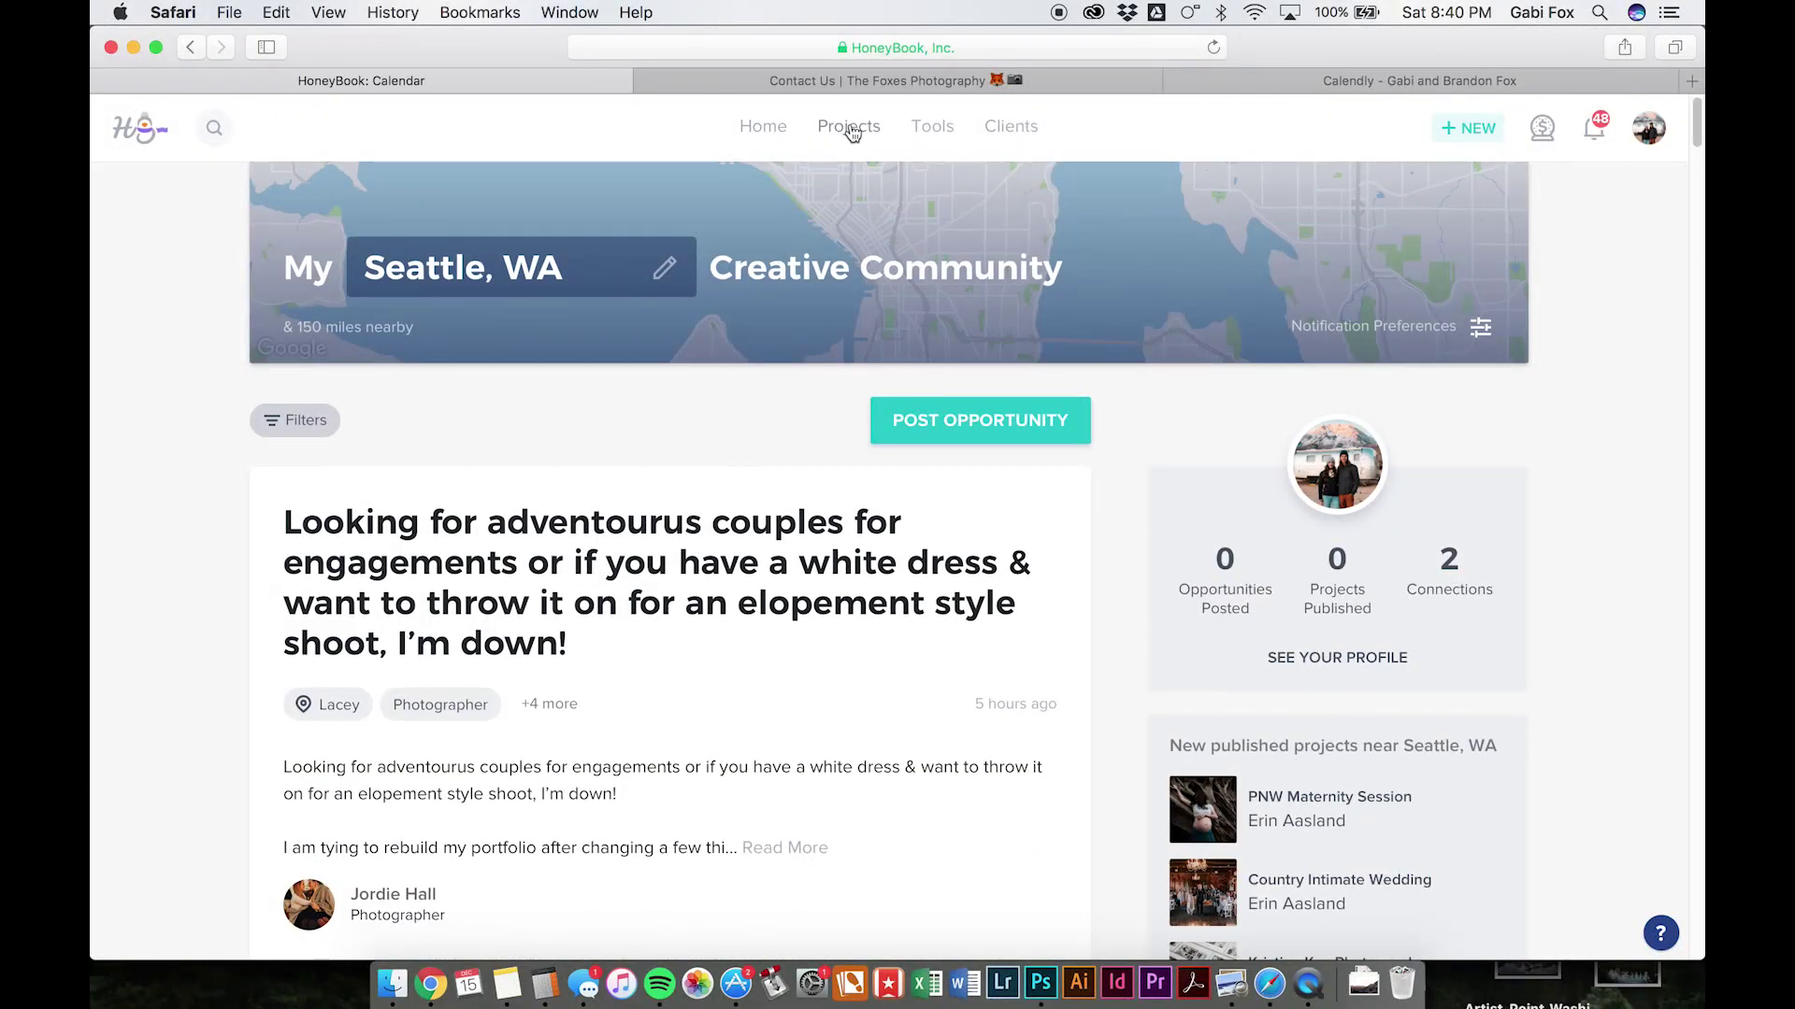
# Go to the Projects pipeline with its 56 active projects
pyautogui.click(850, 128)
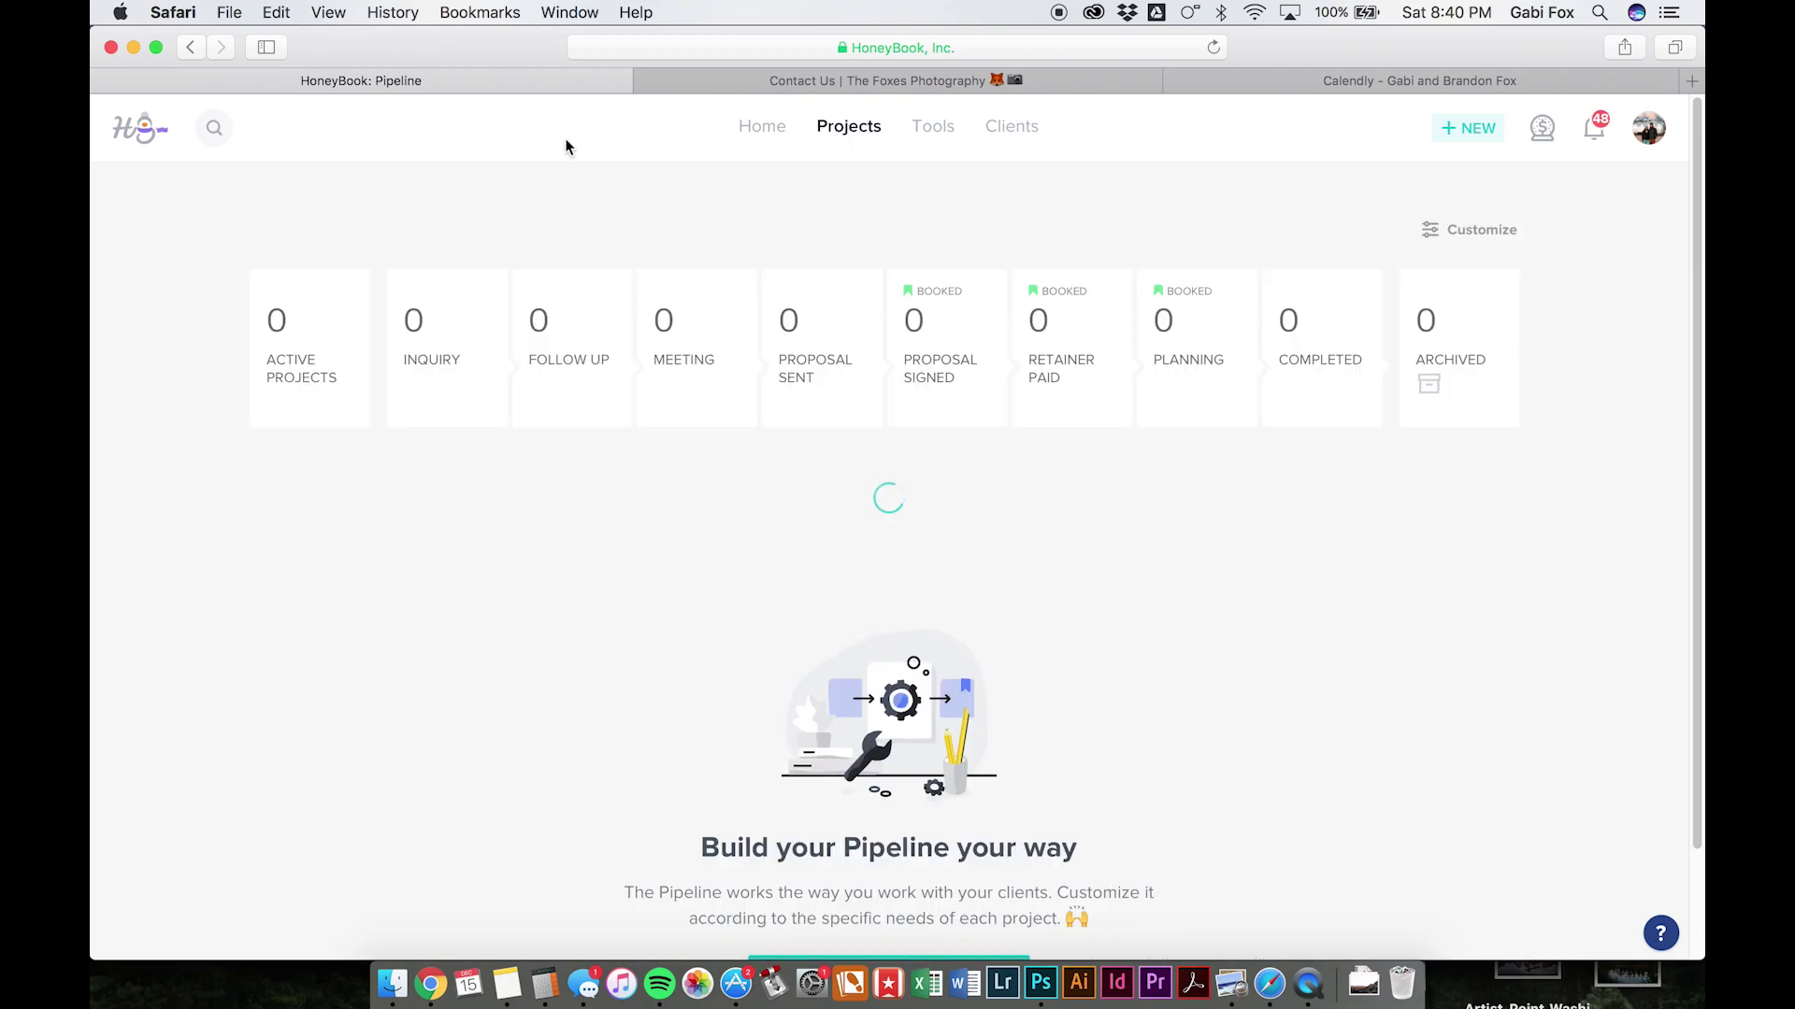